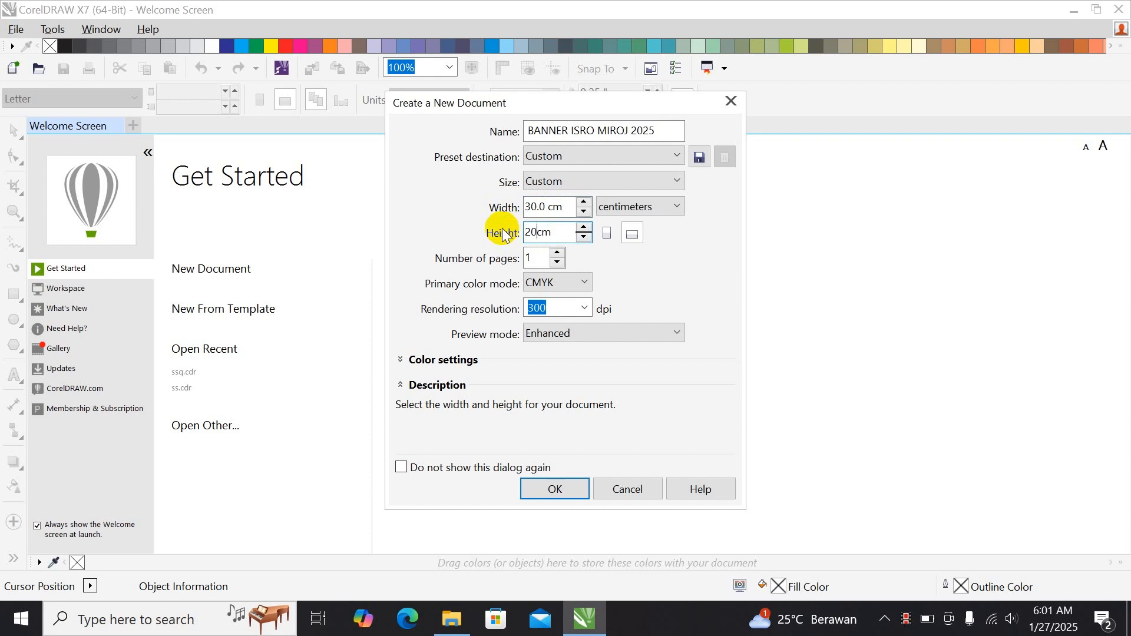
Set the new document's height to 20 cm and create it at 300 dpi.
type("0")
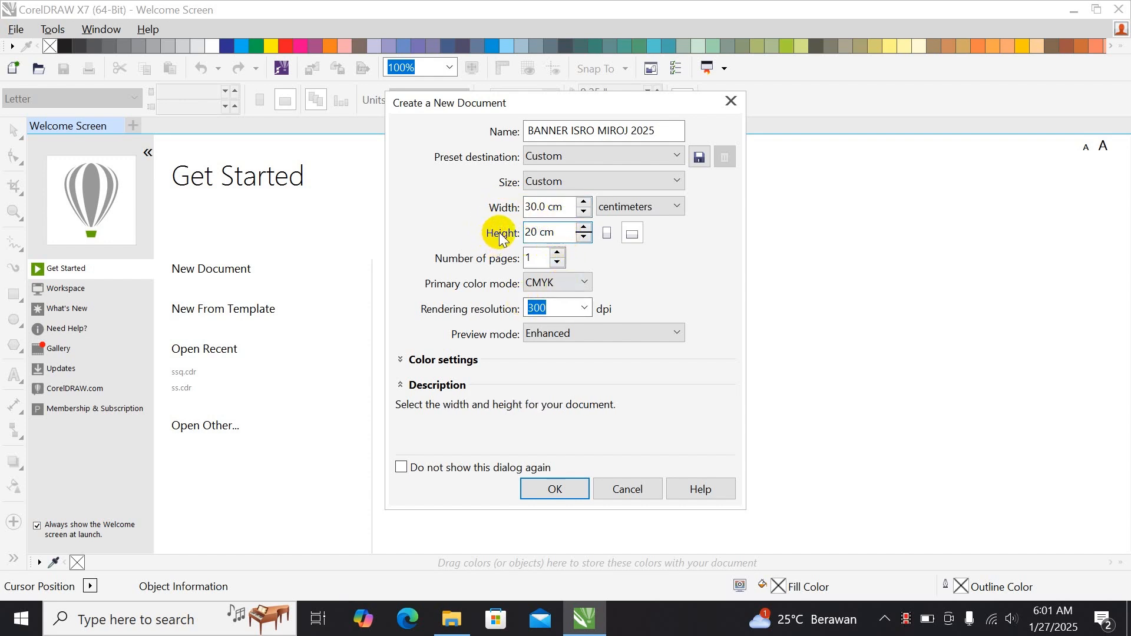
key("XF86MonBrightnessUp")
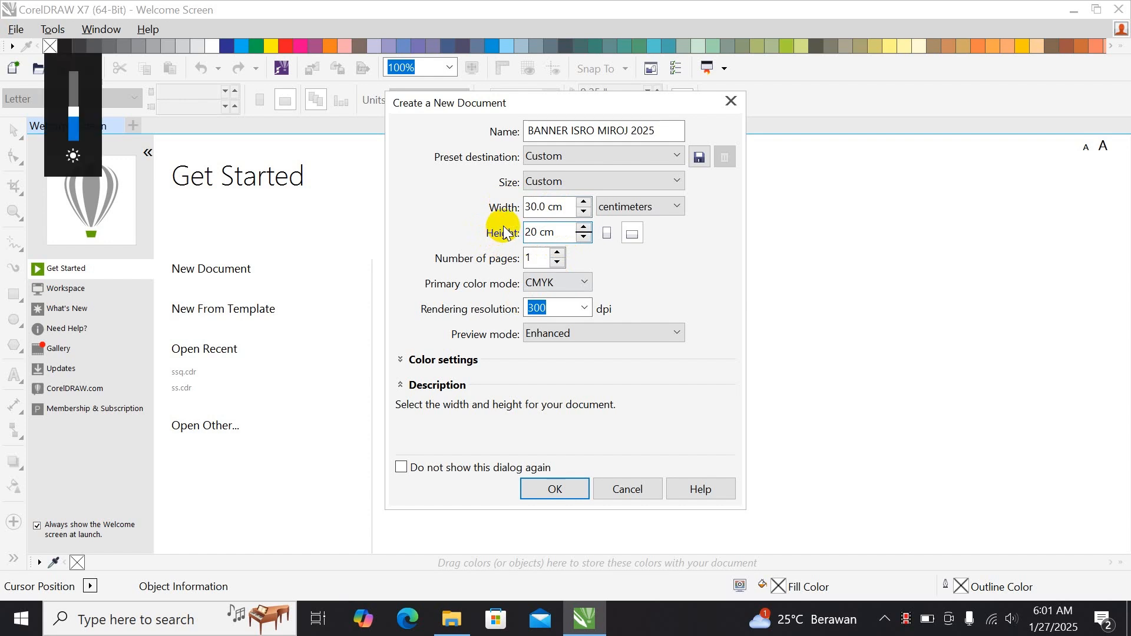
key("XF86MonBrightnessDown")
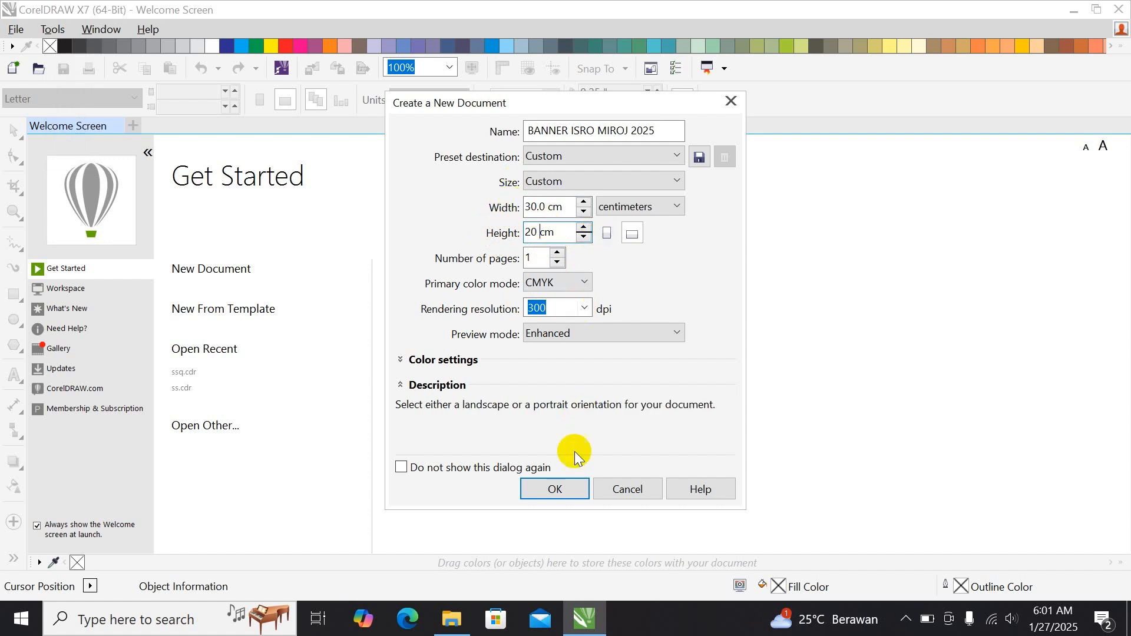
left_click(562, 311)
left_click(565, 490)
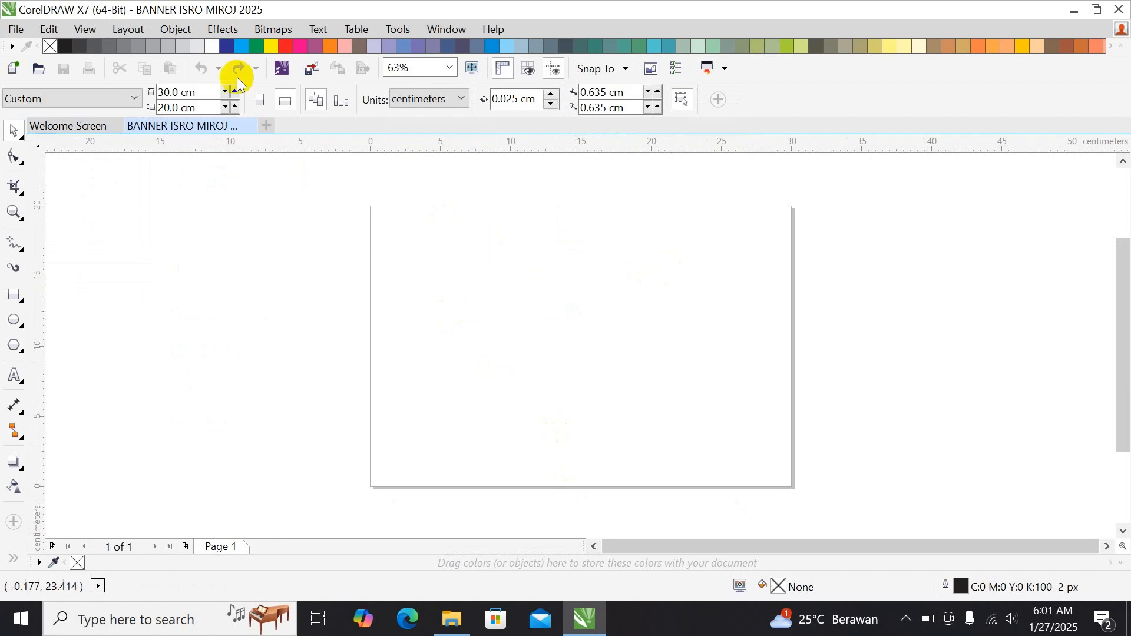
Set the page height to 15 cm in the page setup.
left_click(133, 30)
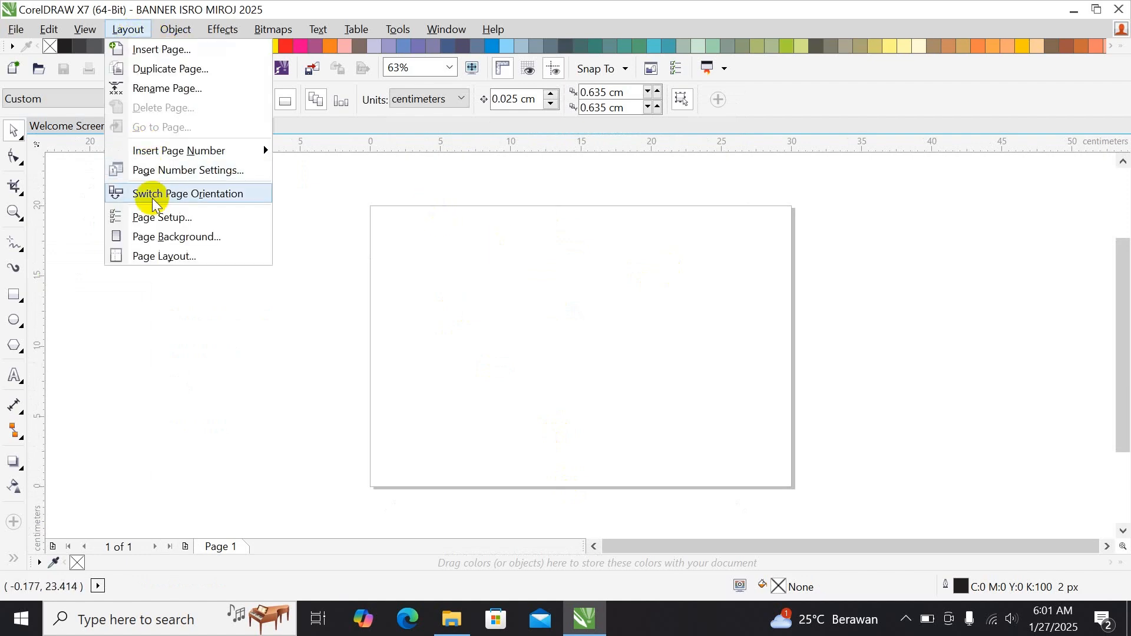
left_click(157, 219)
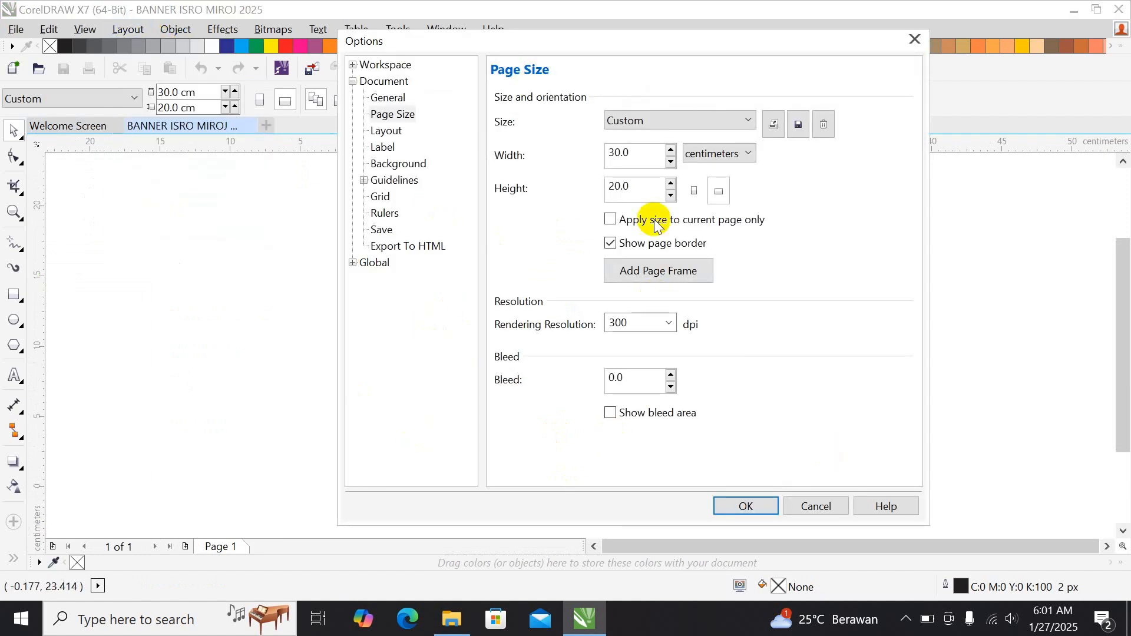
double_click(624, 187)
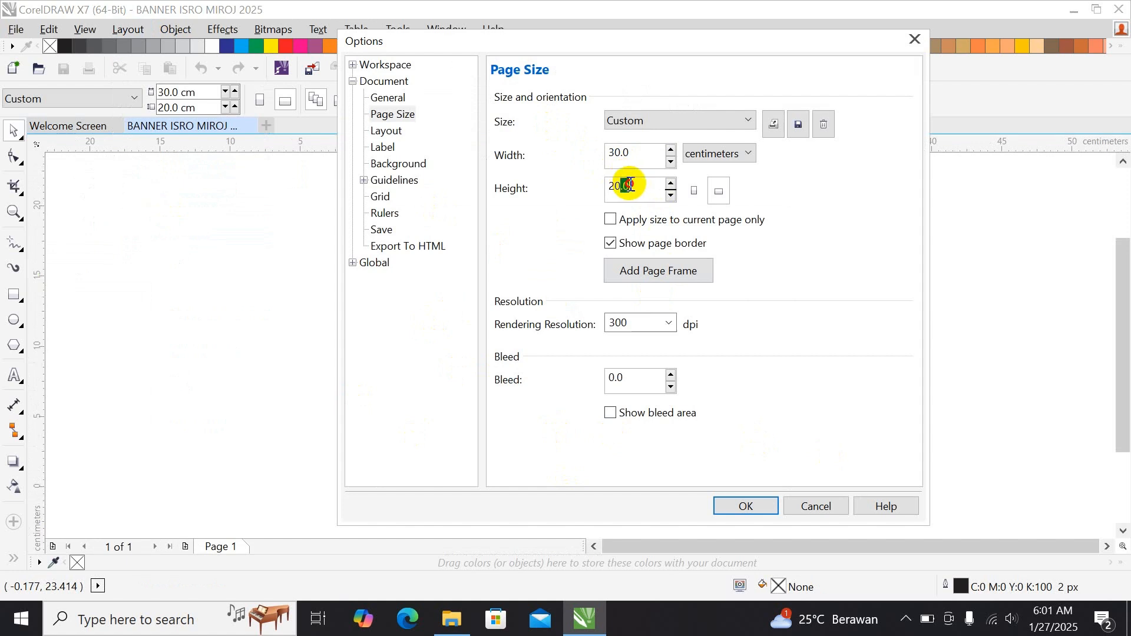
type("15")
left_click(726, 499)
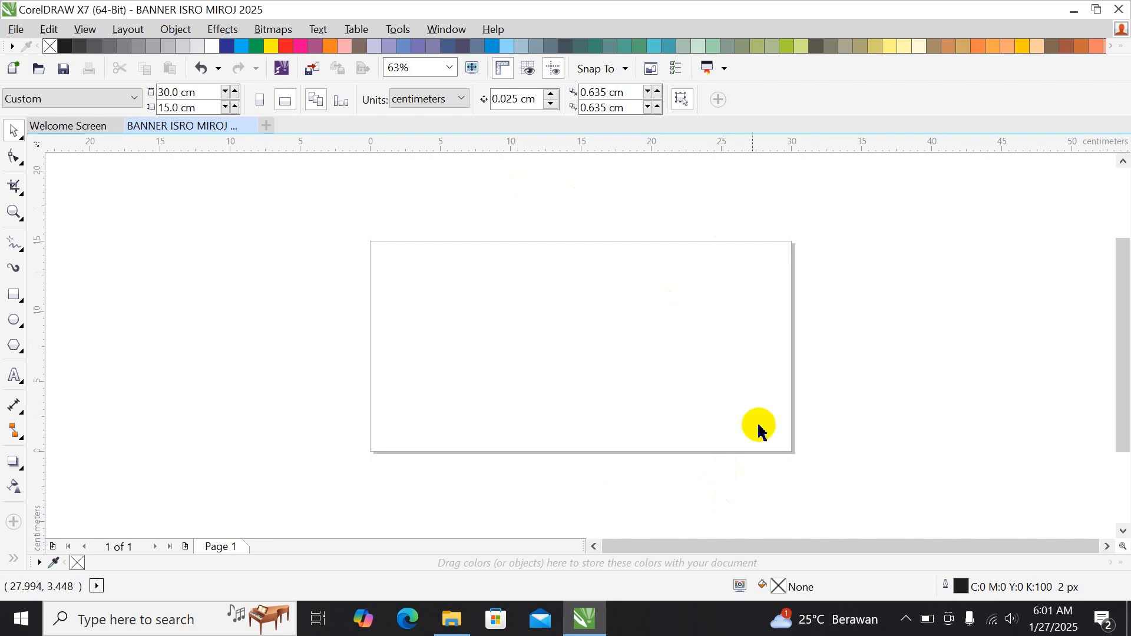
Create a rectangle that exactly covers the 30 × 15 cm page and deselect it.
double_click(15, 300)
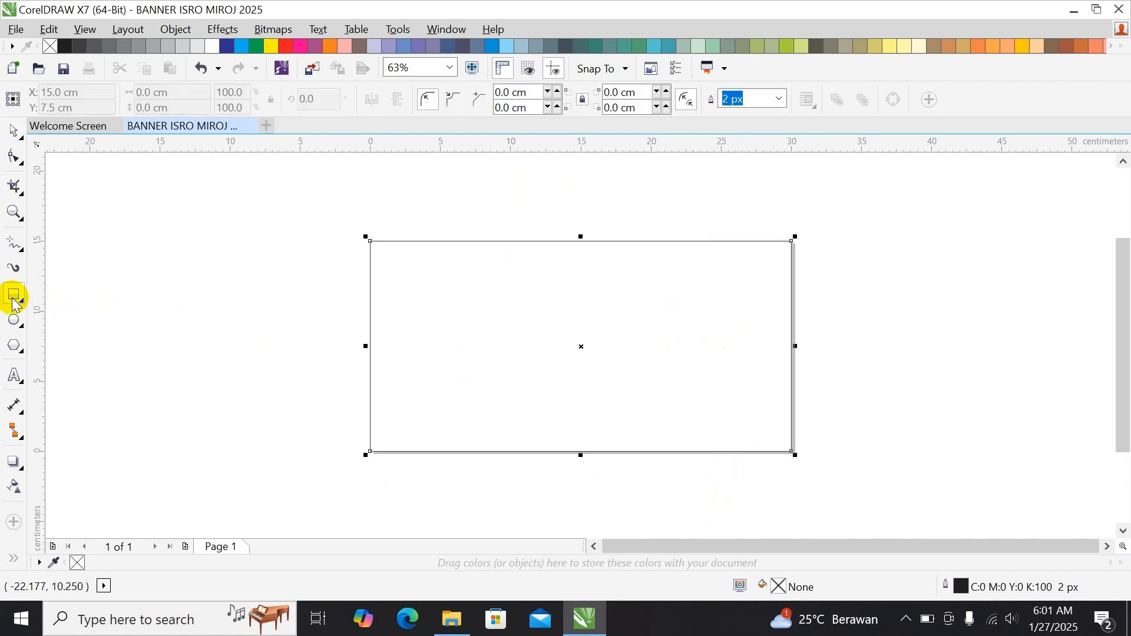
left_click(13, 131)
left_click(112, 246)
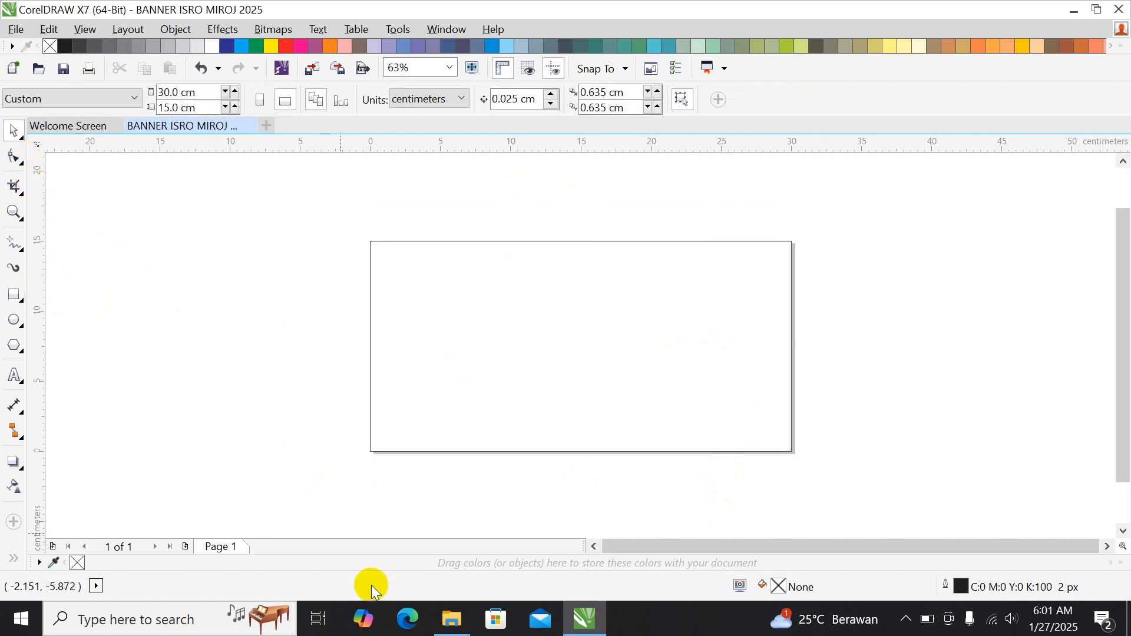
Switch to File Explorer, open the background folder in Downloads and enlarge the image thumbnails.
left_click(452, 619)
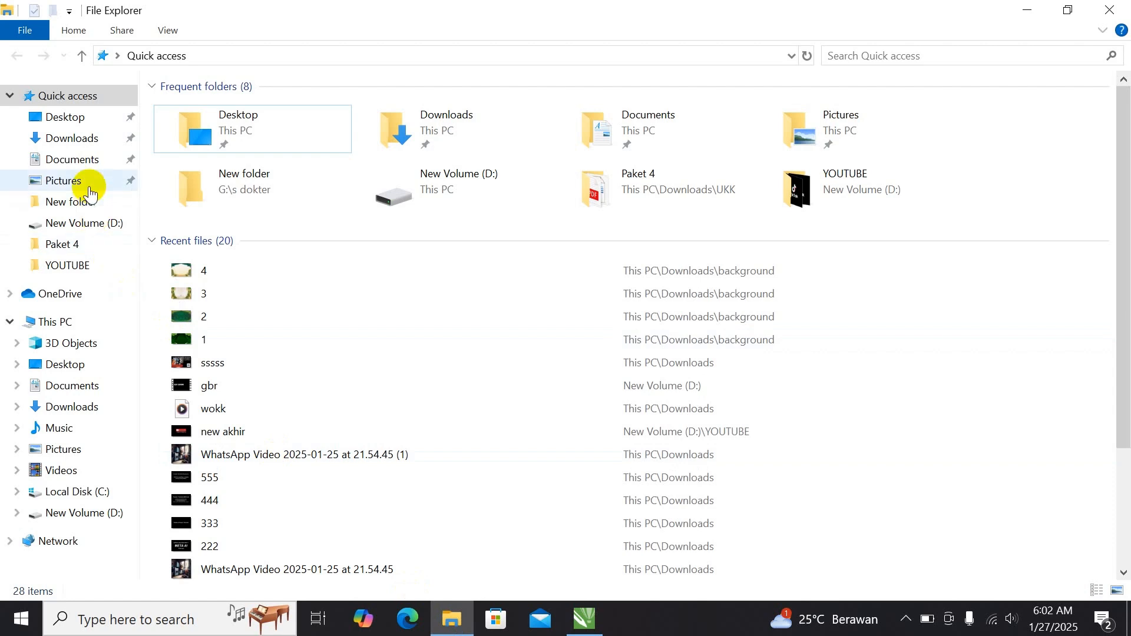
left_click(81, 138)
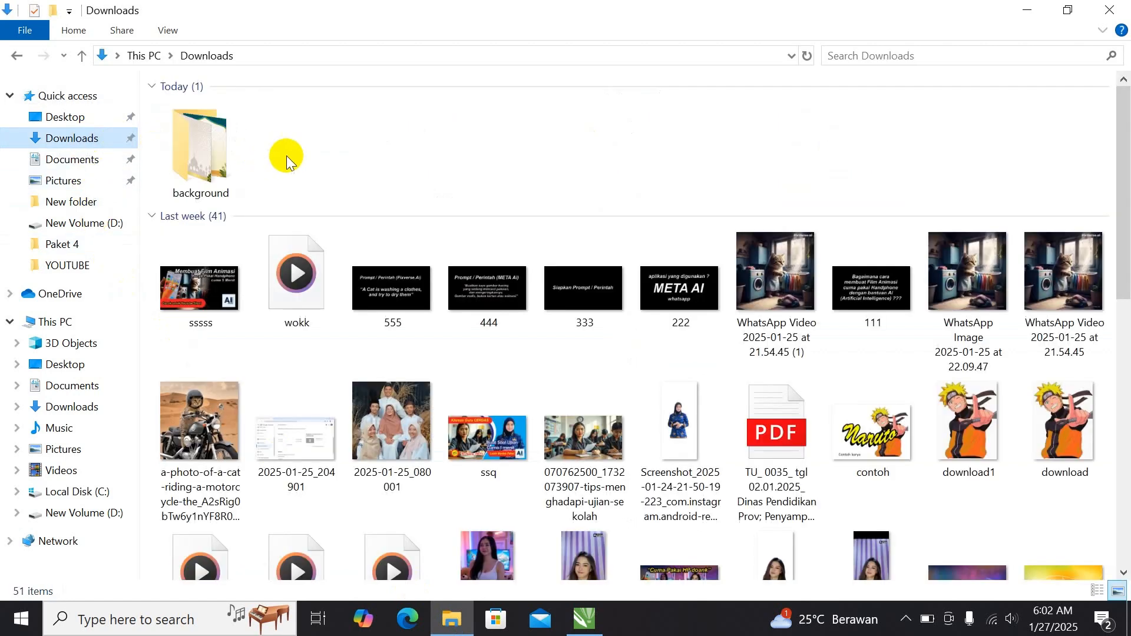
double_click(215, 158)
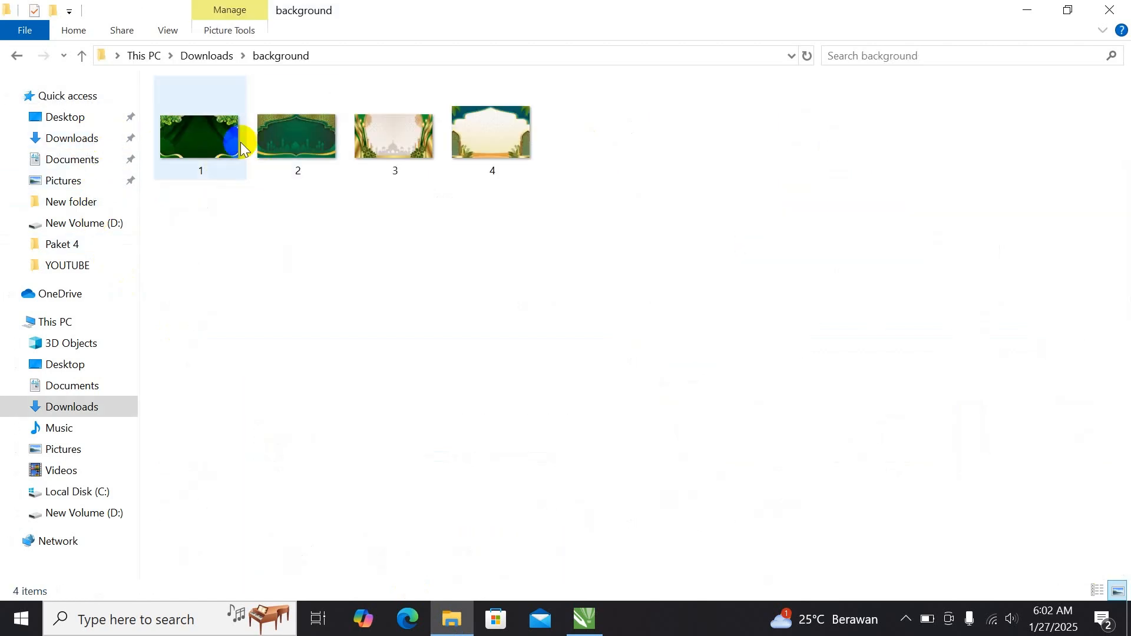
left_click(165, 31)
left_click(201, 52)
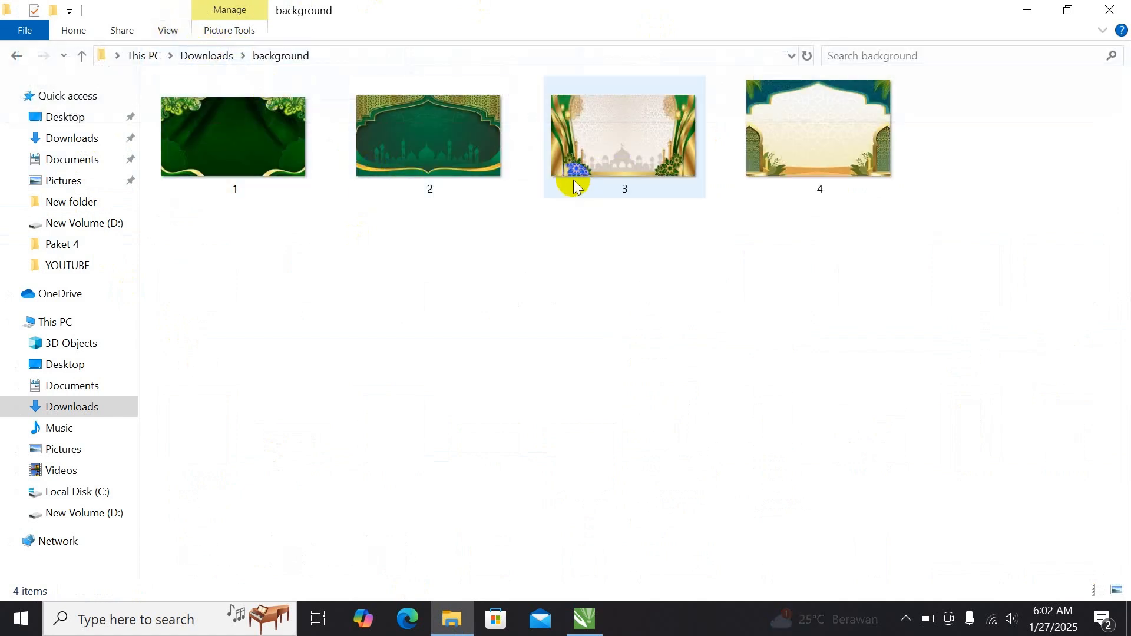
mouse_move(576, 186)
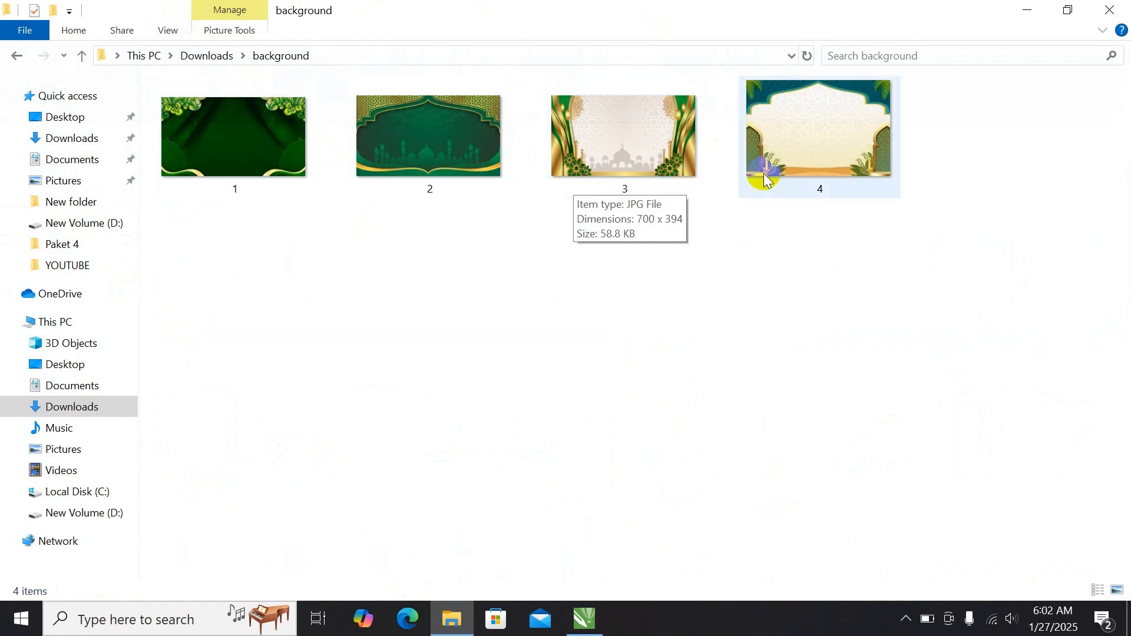
left_click(818, 160)
Bring background image 1 into the CorelDRAW document beside the page and enlarge it to about 29.3 × 16.1 cm.
left_click_drag(280, 157, 313, 301)
scroll(379, 328, "up", 4)
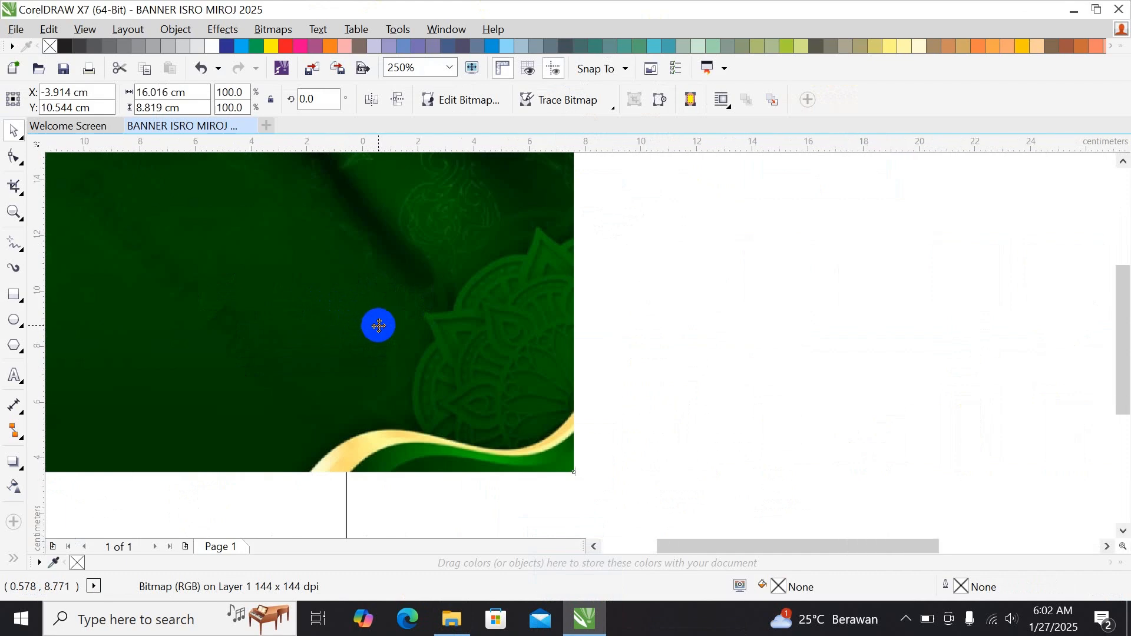
scroll(379, 327, "down", 6)
left_click_drag(334, 317, 256, 317)
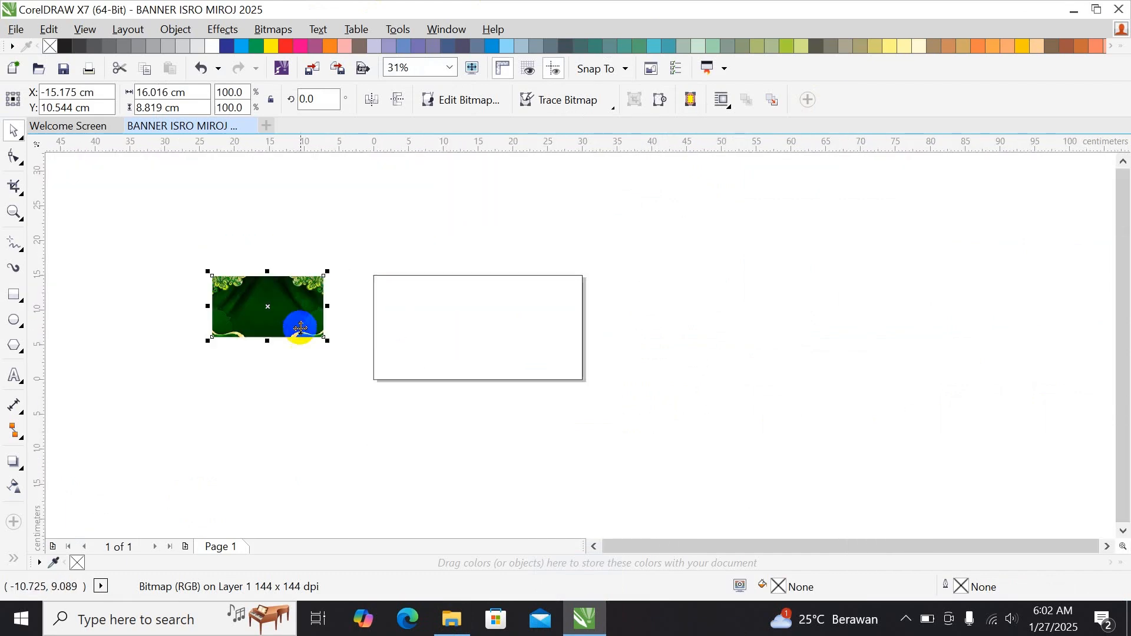
left_click_drag(329, 341, 422, 438)
scroll(312, 311, "up", 2)
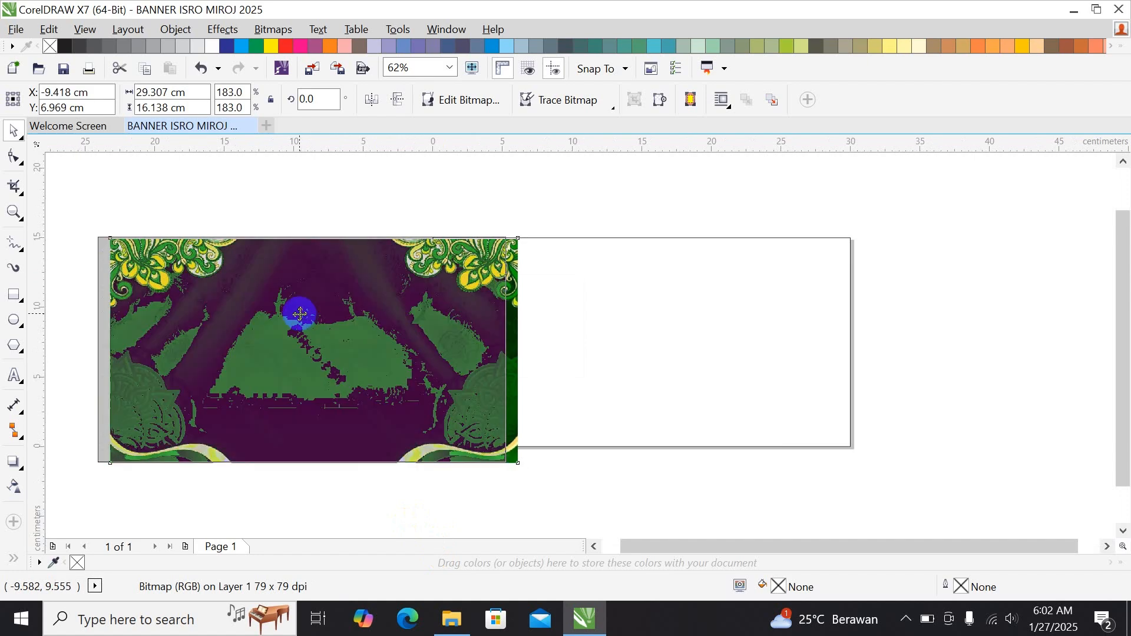
Bring background image 2 from the background folder into the document and delete background image 1.
left_click(452, 619)
left_click(428, 150)
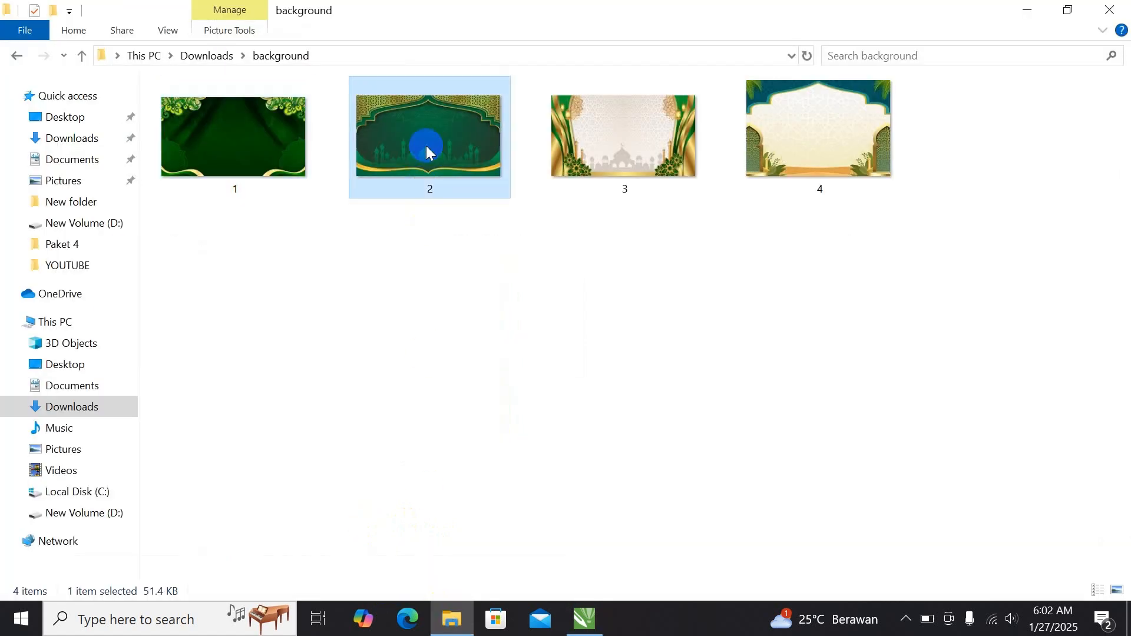
left_click_drag(429, 126, 884, 293)
scroll(887, 296, "up", 2)
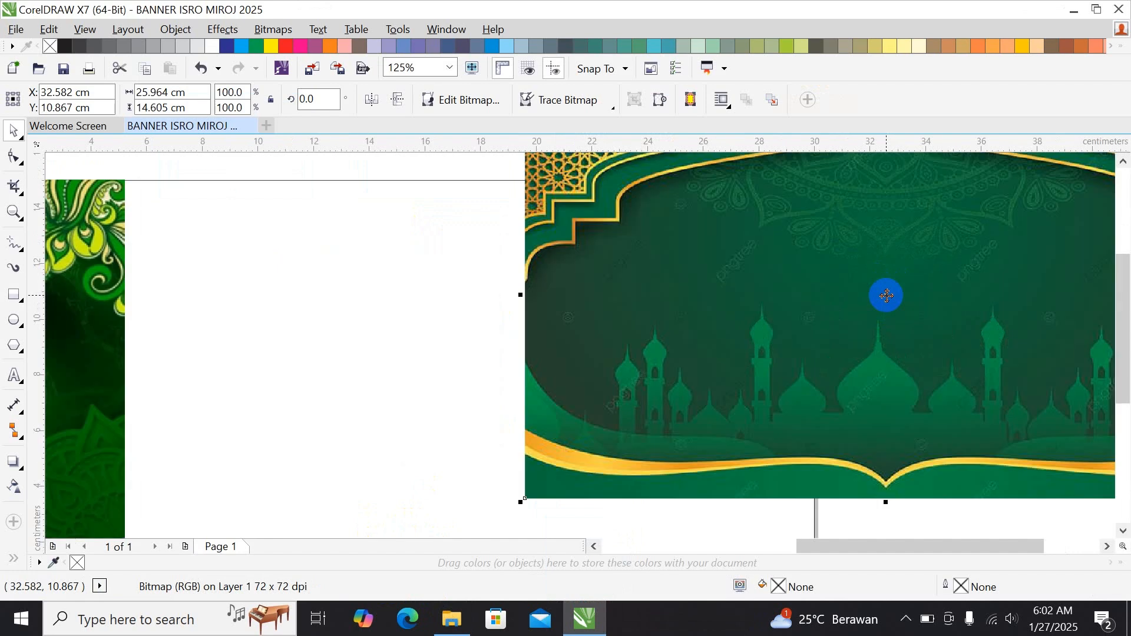
scroll(887, 296, "down", 2)
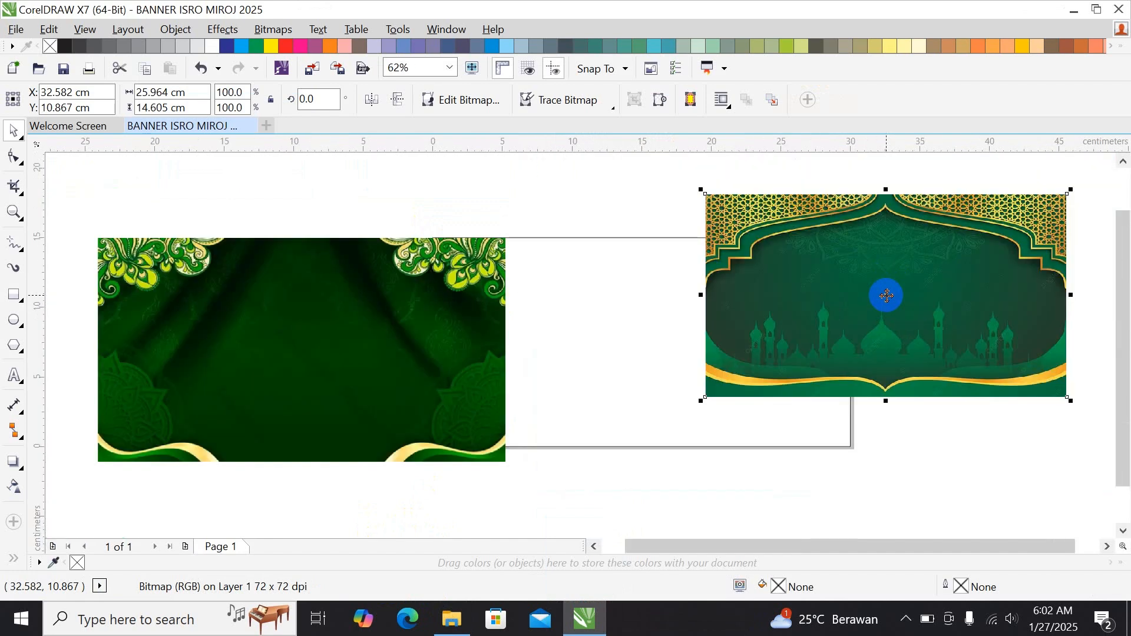
left_click(461, 357)
key("Delete")
Enlarge background image 2 to about 30.3 × 17.1 cm and place it partly overlapping the page rectangle's left side.
left_click_drag(866, 305, 267, 301)
left_click_drag(445, 417, 485, 438)
left_click_drag(402, 339, 765, 361)
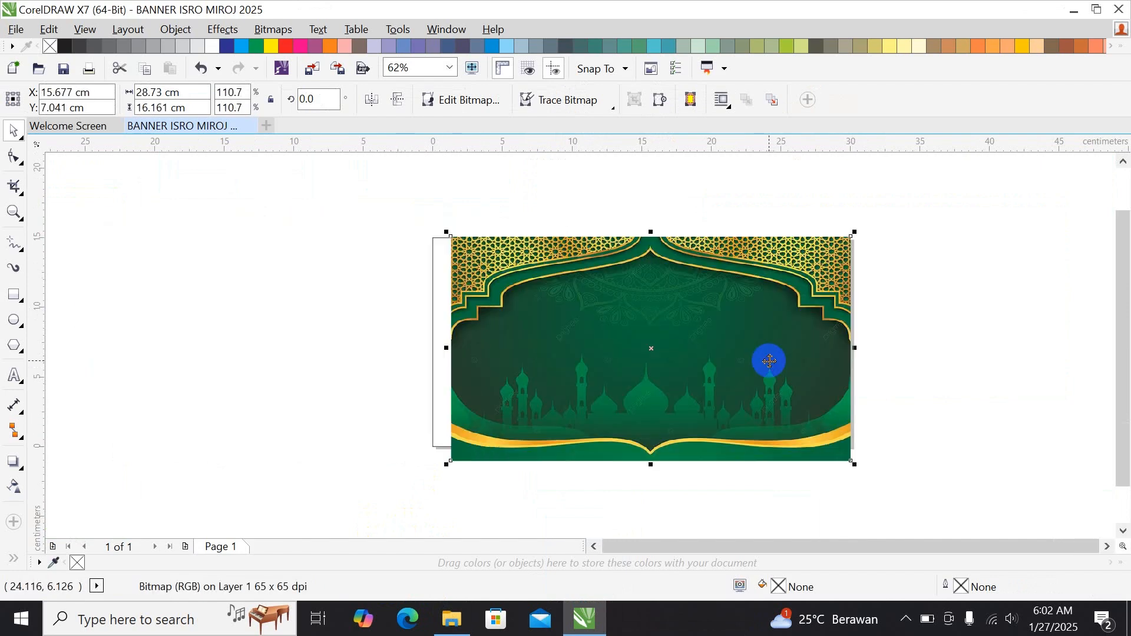
left_click_drag(447, 232, 423, 220)
left_click_drag(583, 295, 350, 301)
PowerClip the green background image inside the page rectangle.
right_click(350, 301)
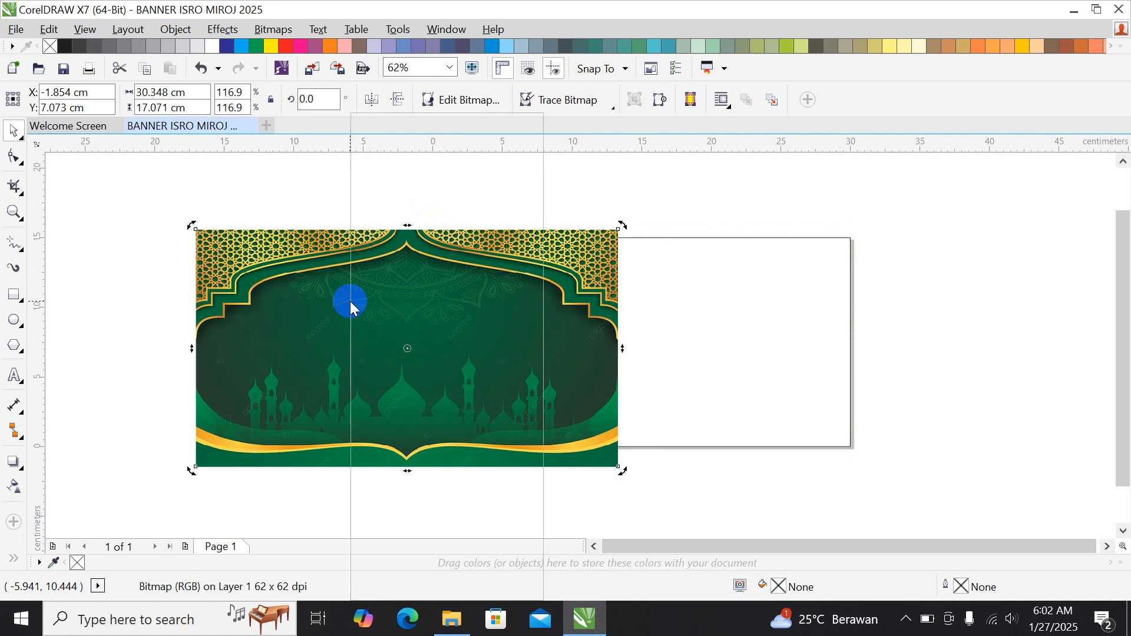
left_click(426, 123)
left_click(612, 243)
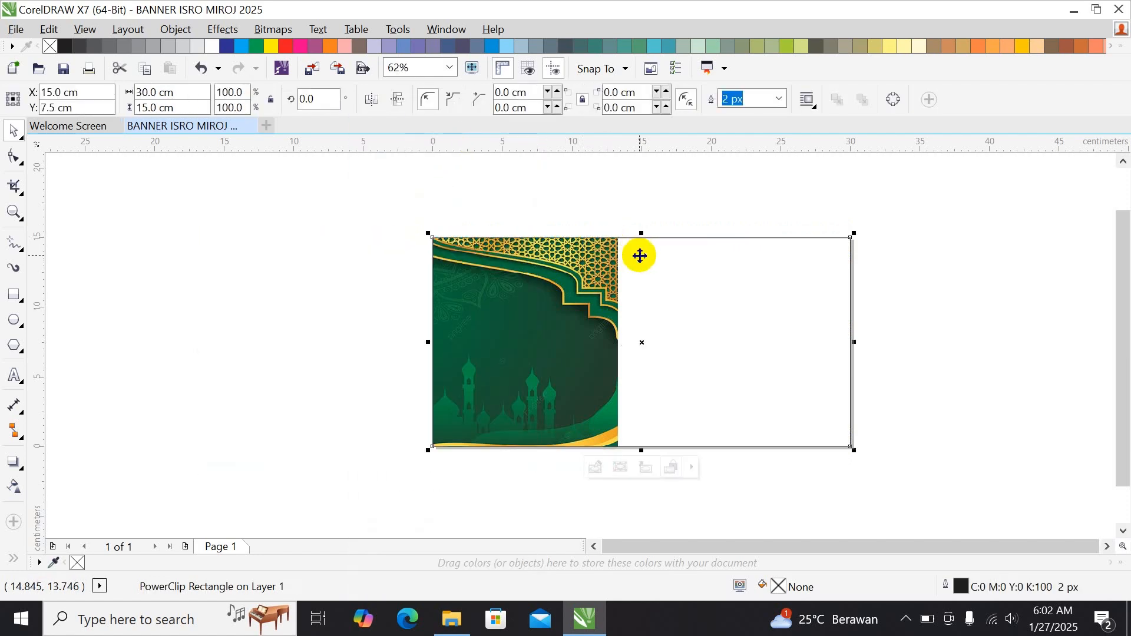
Edit the PowerClip contents, centre the background image on the page and finish editing the level.
right_click(640, 255)
left_click(713, 144)
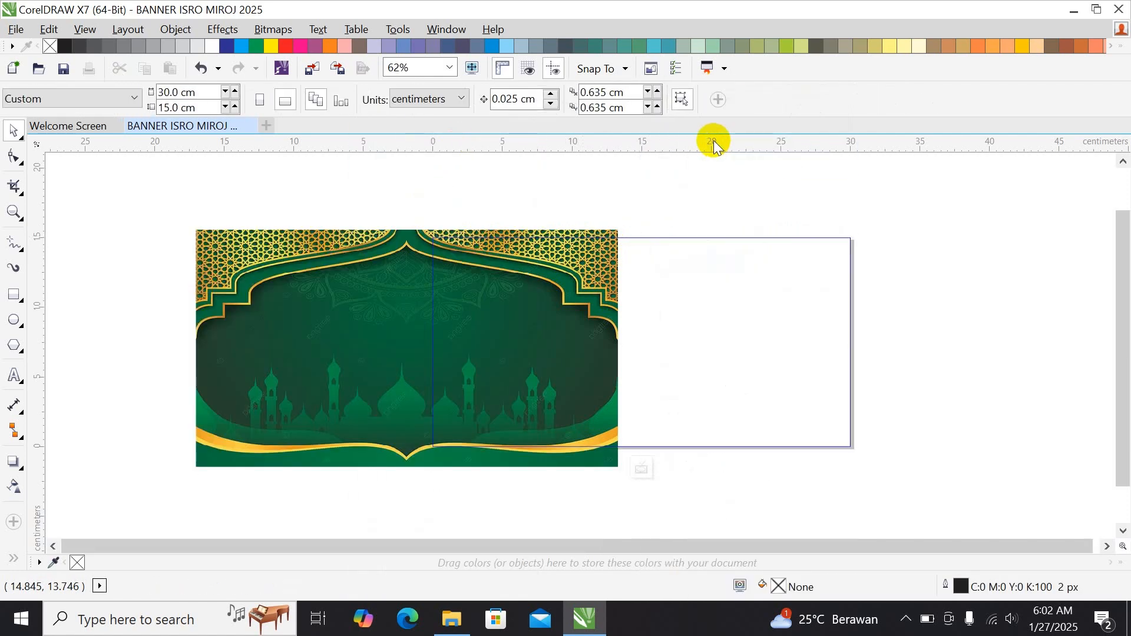
left_click(578, 303)
key("p")
right_click(579, 303)
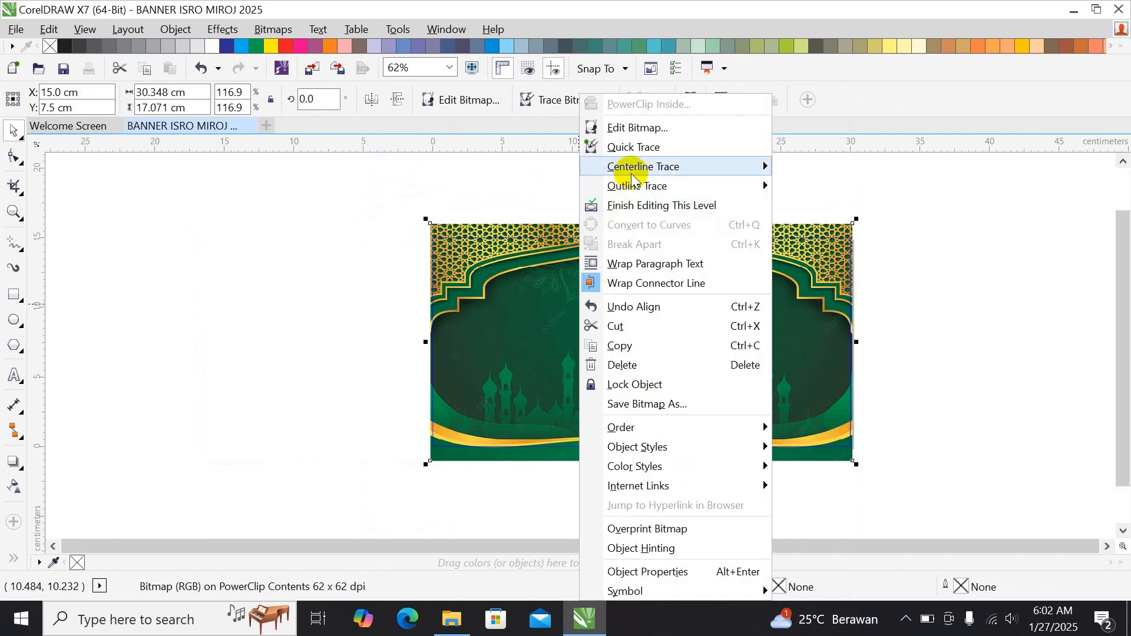
left_click(630, 206)
left_click(480, 218)
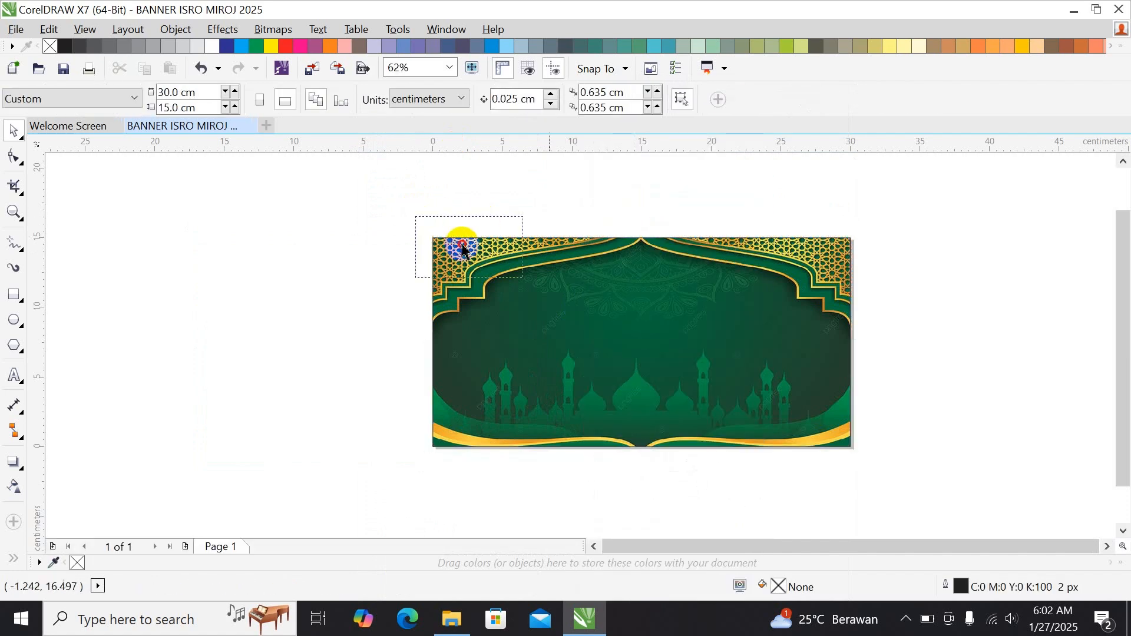
Set the outline width of the PowerClip rectangle to None.
left_click_drag(465, 251, 858, 485)
left_click(785, 99)
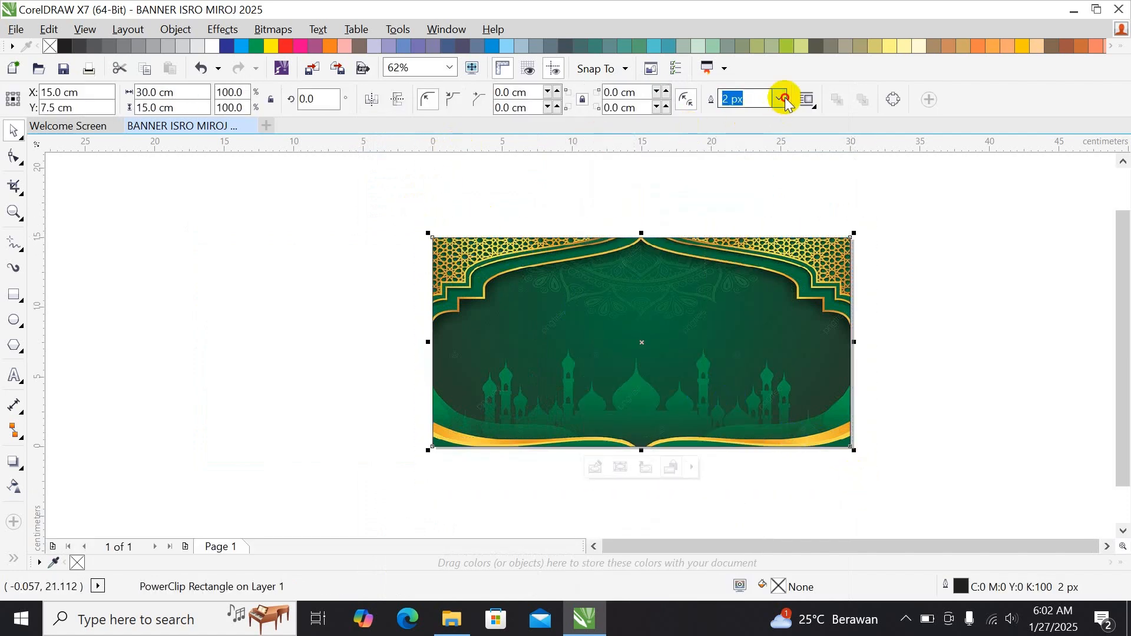
left_click(774, 114)
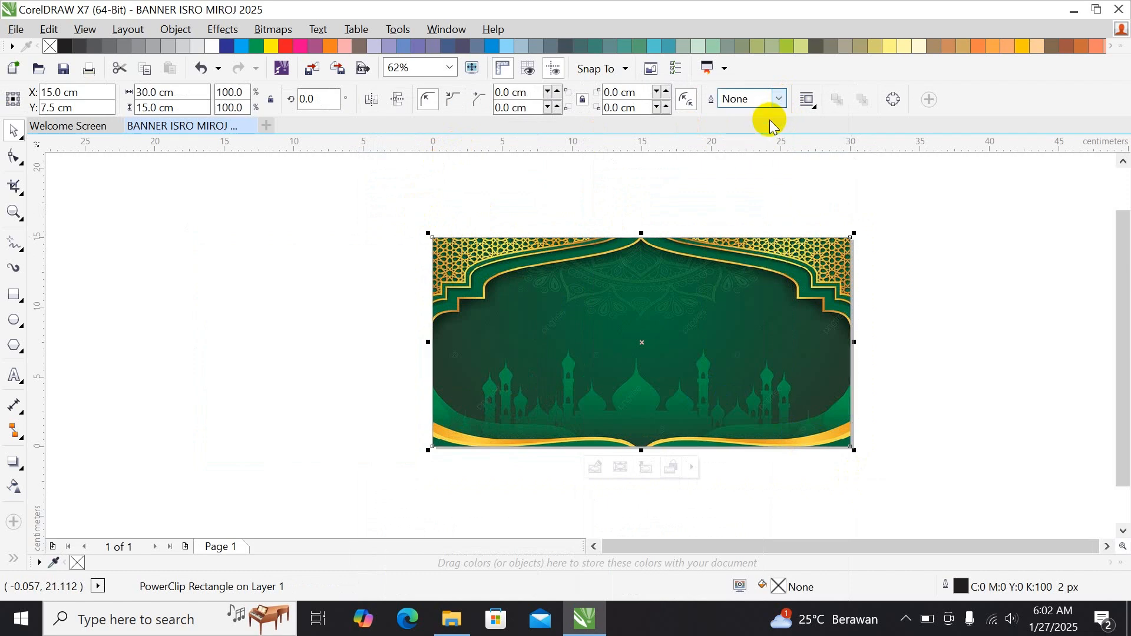
left_click(763, 185)
left_click_drag(423, 216, 877, 472)
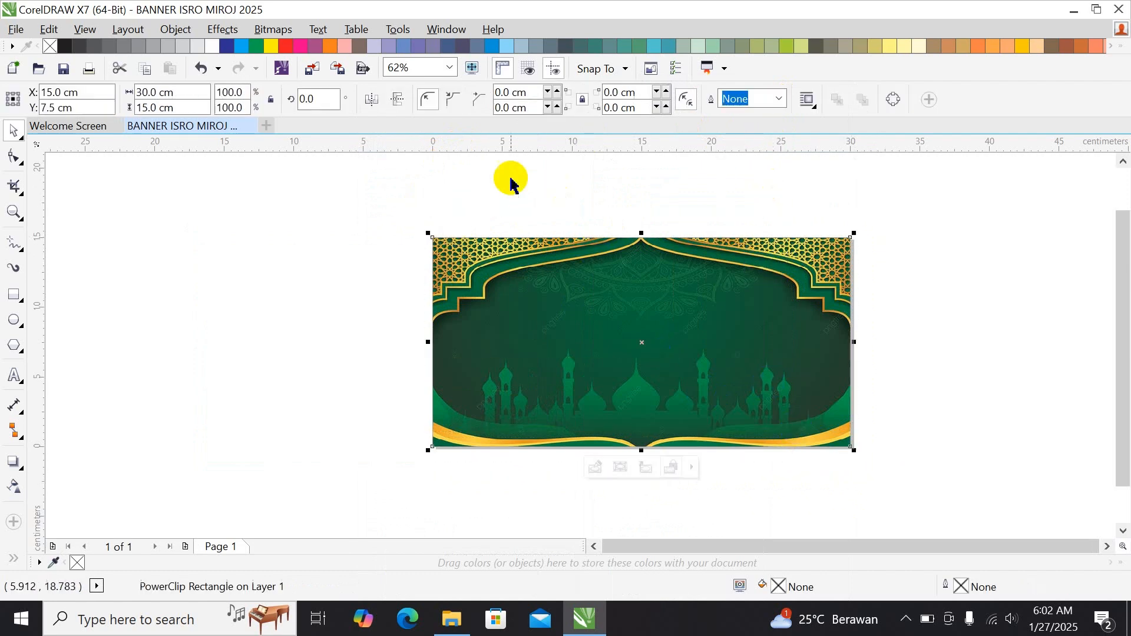
Add artistic text reading "Peringatan" with "Isro’ Mi’roj 1446 H" on a second line, starting beside the page's left edge.
left_click(450, 68)
left_click(446, 101)
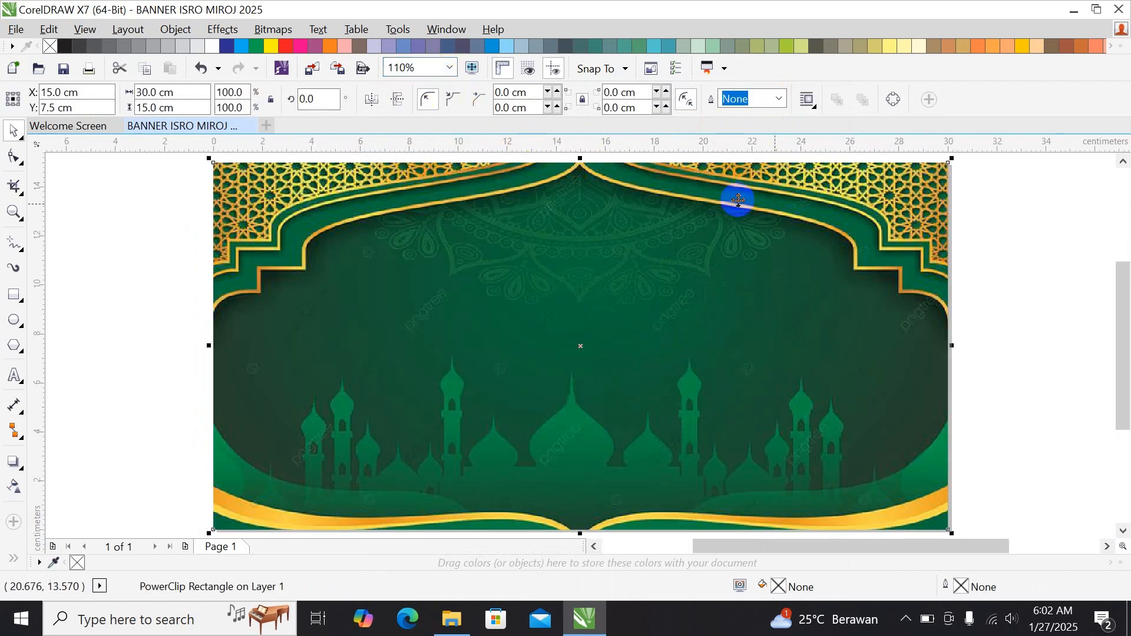
left_click(976, 247)
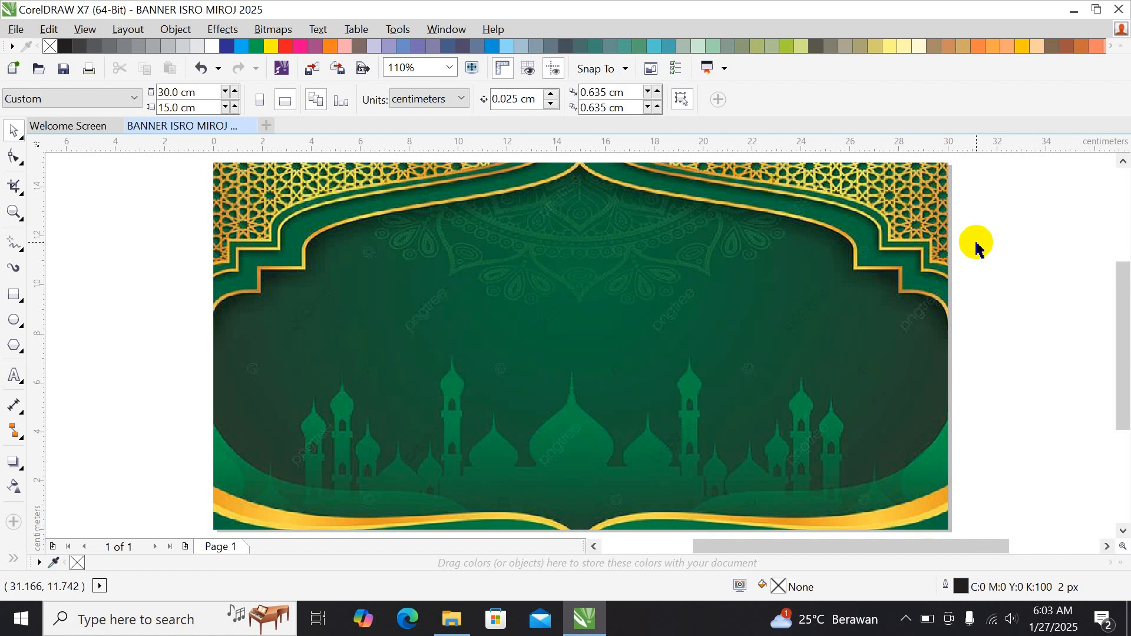
left_click(11, 373)
left_click(156, 340)
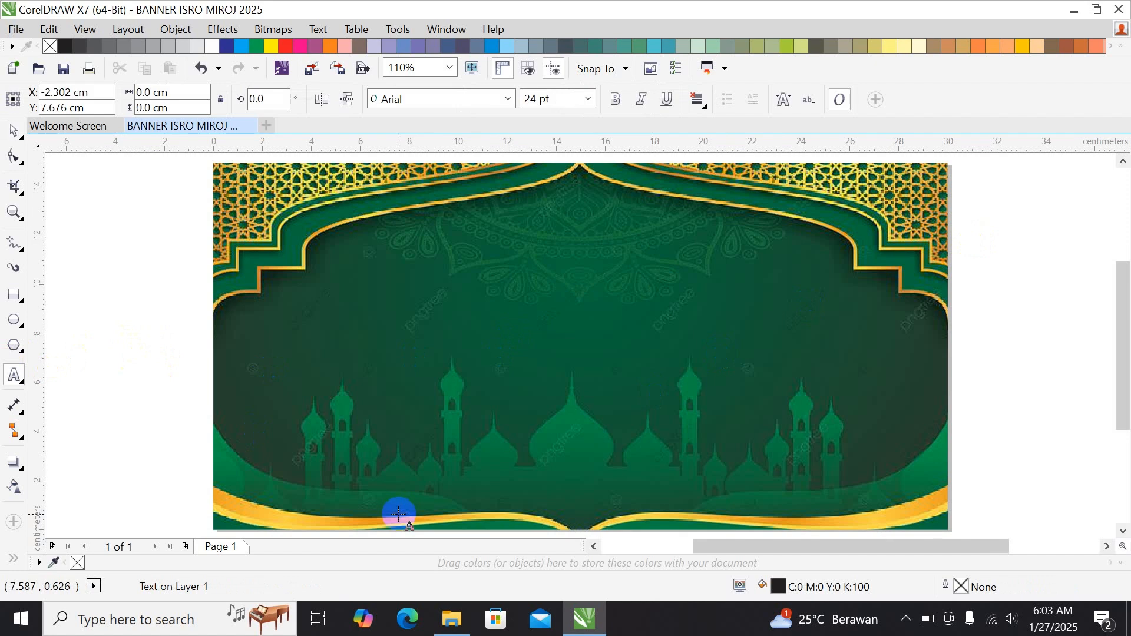
type("Peri")
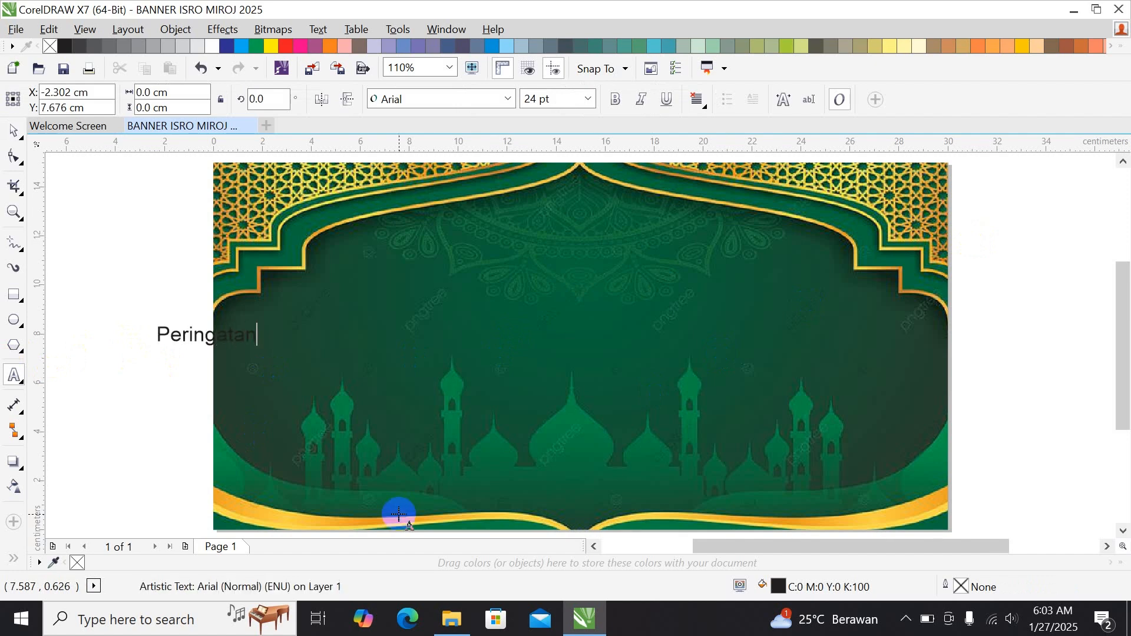
type("ngatan")
key("Return")
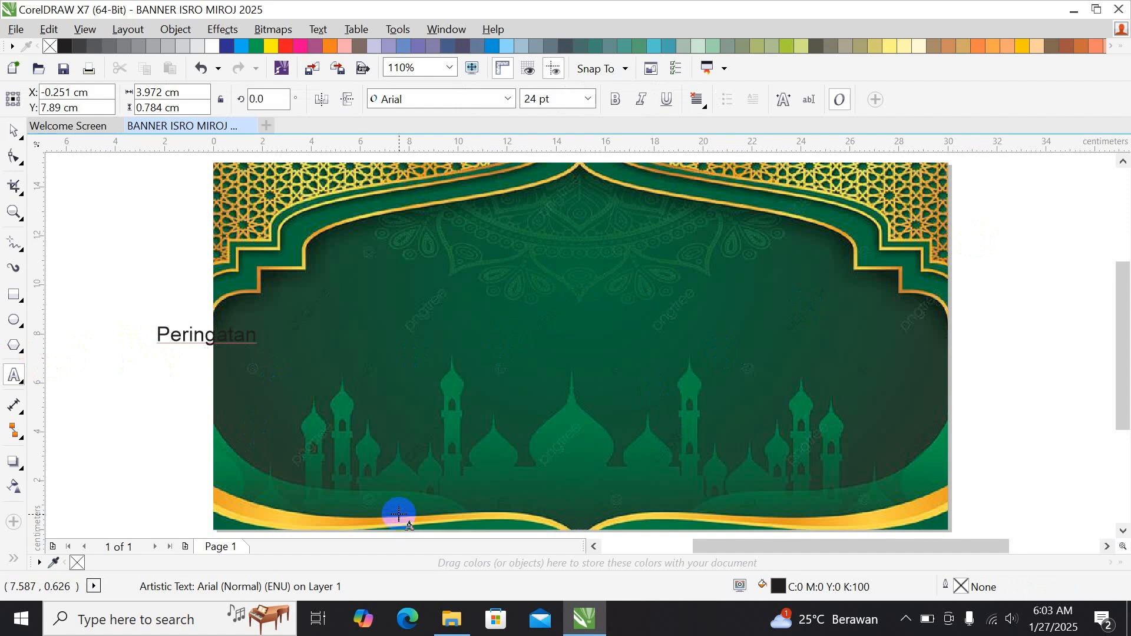
type("Isro’ Mi")
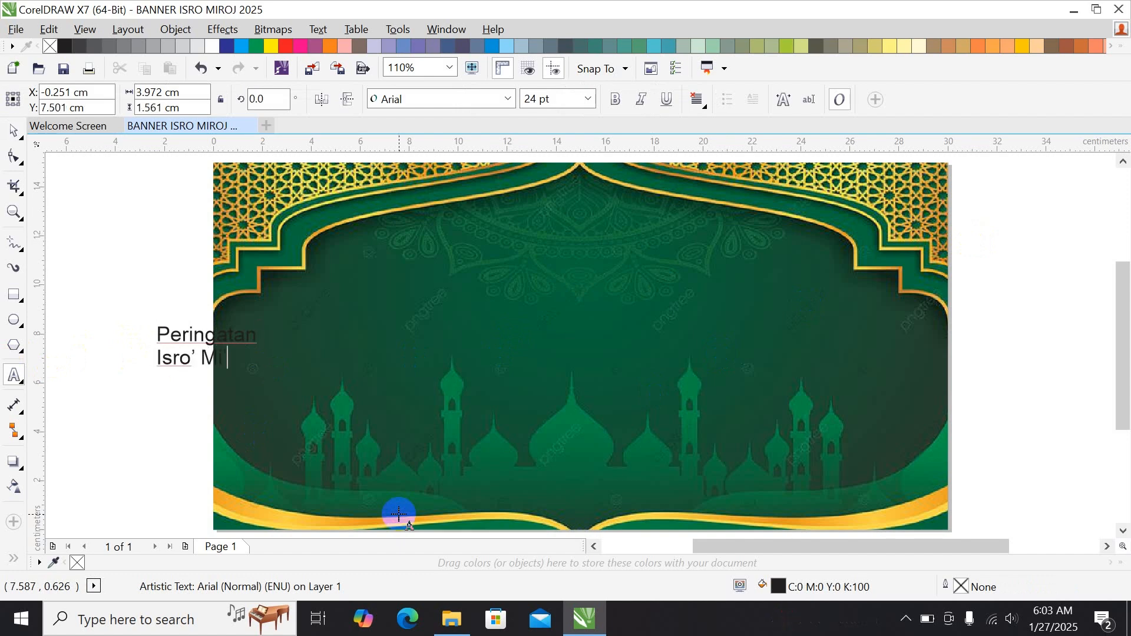
type("' Mi'roj")
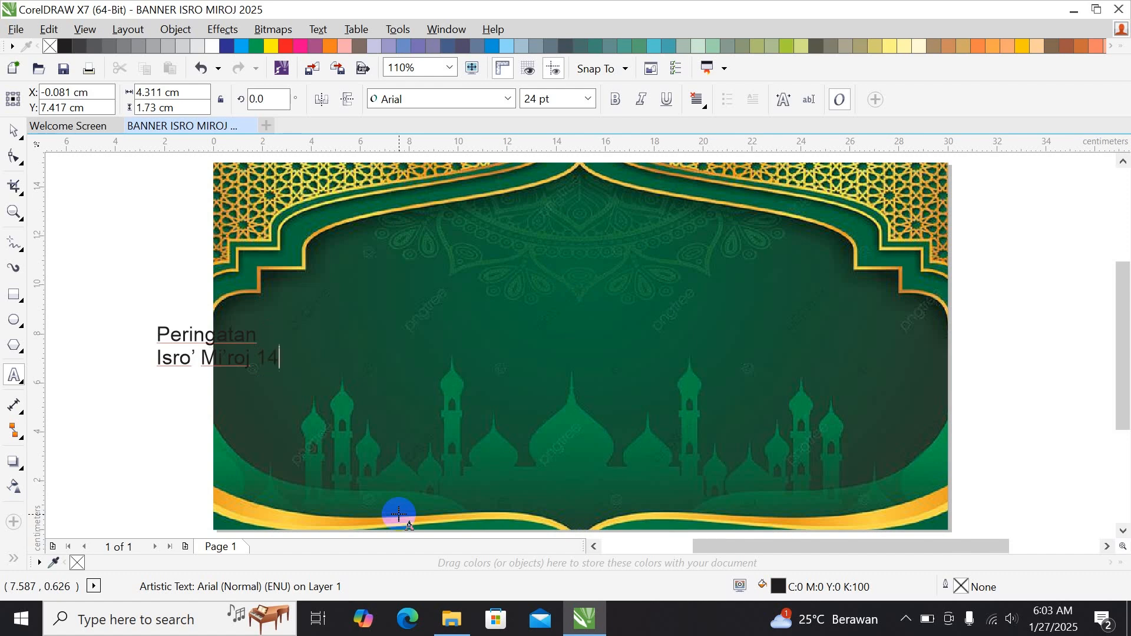
type("1446 H")
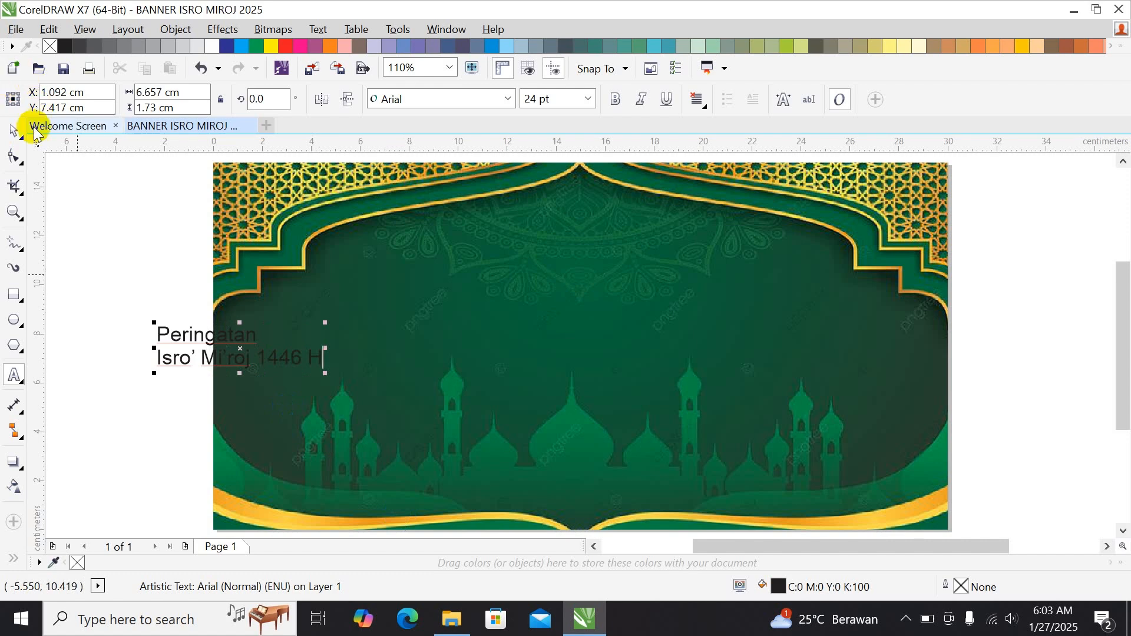
Enlarge the two-line title text proportionally to about 18.7 × 4.9 cm.
left_click(13, 129)
left_click(296, 339)
left_click_drag(325, 322, 621, 222)
Add a third line, "Warga Nuansa Candi Permai", to the title text, followed by a line break.
double_click(614, 343)
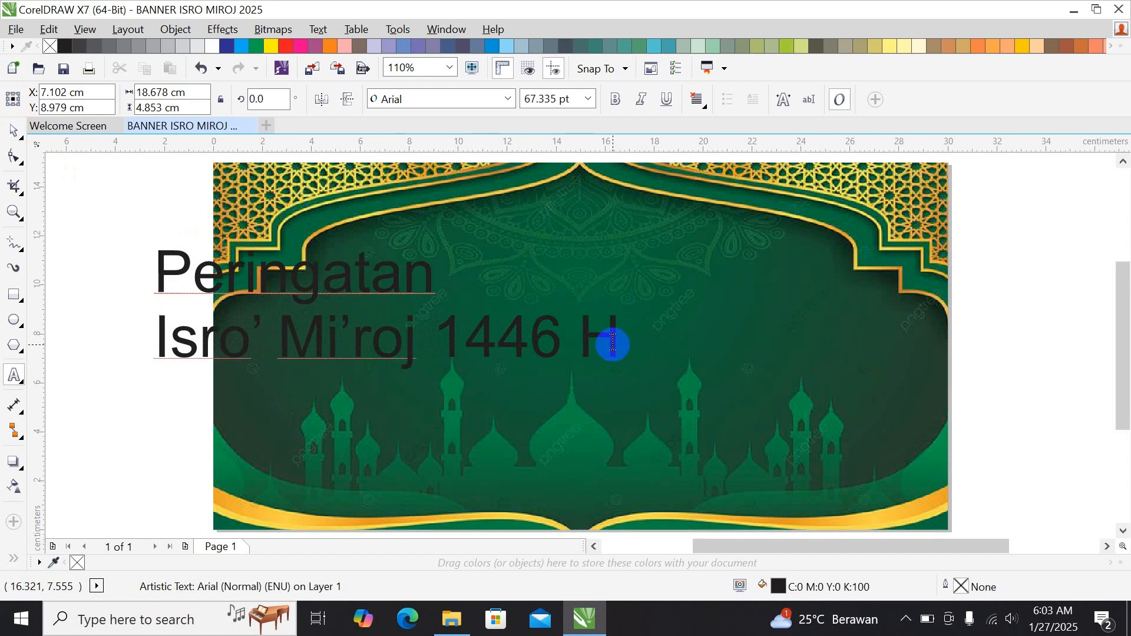
type("w")
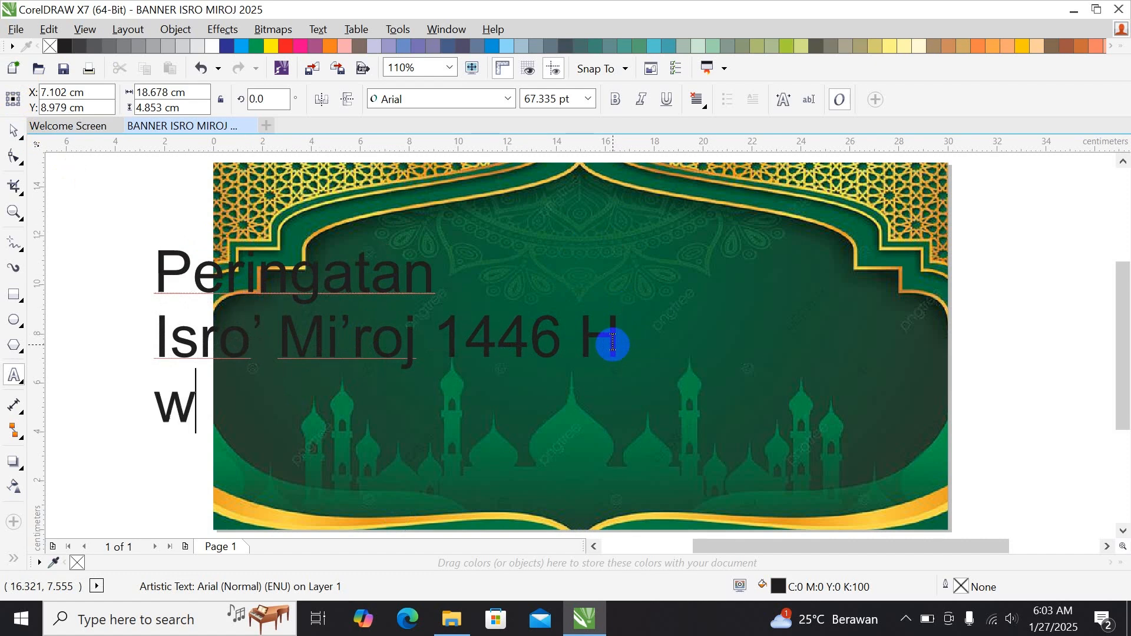
key("BackSpace")
type("Wa")
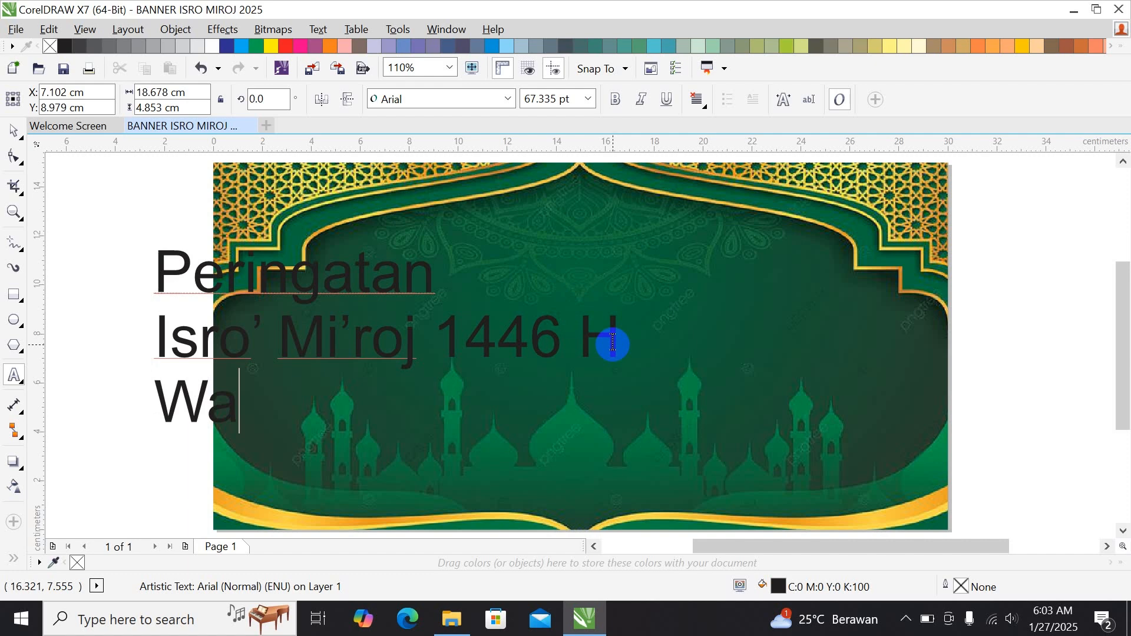
type("rga")
key("BackSpace")
type("ga")
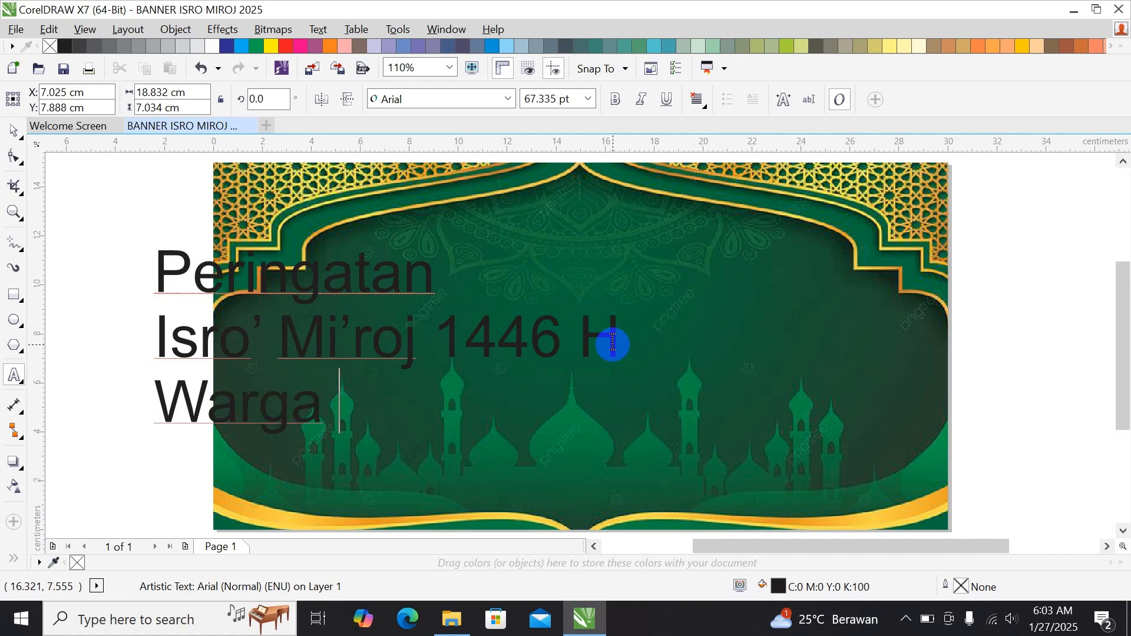
type(" Nuansa ")
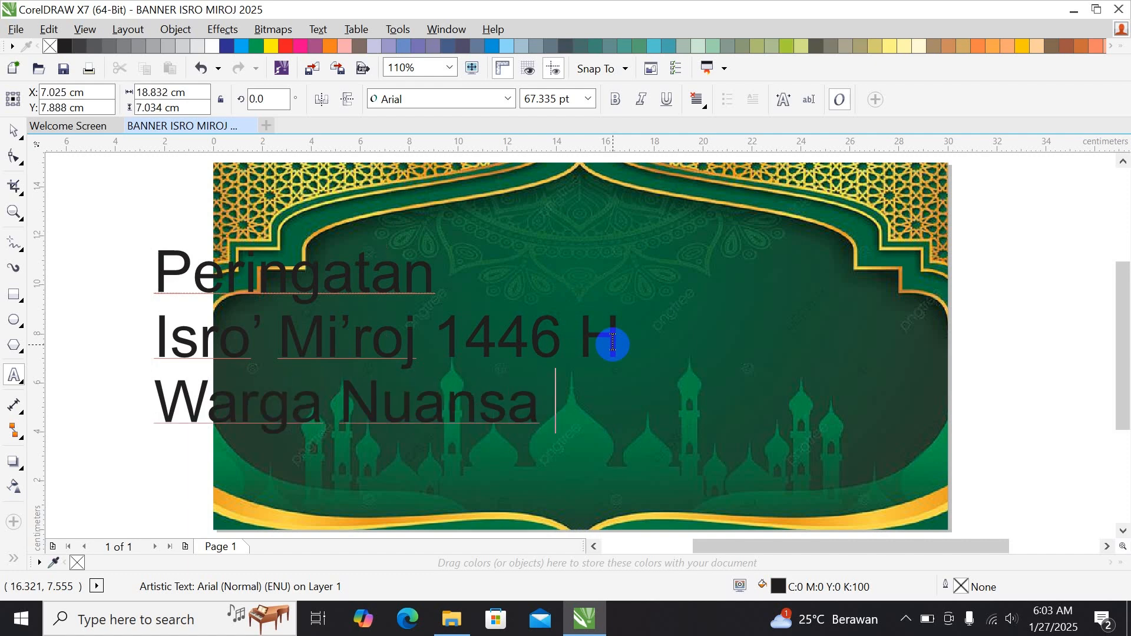
type("Candi ")
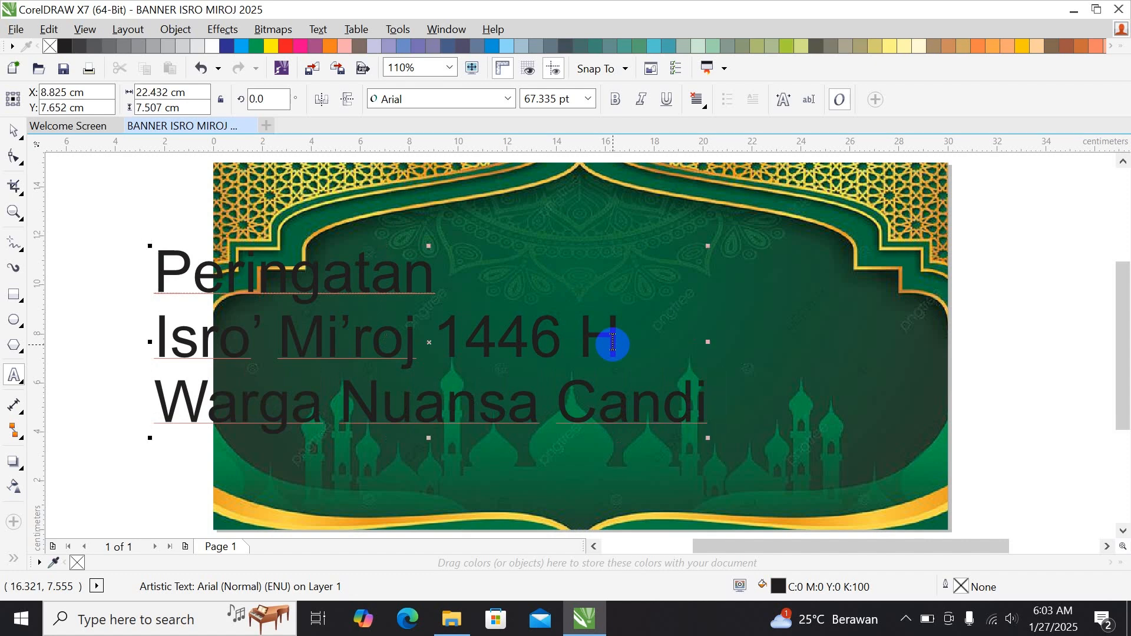
type("Permai")
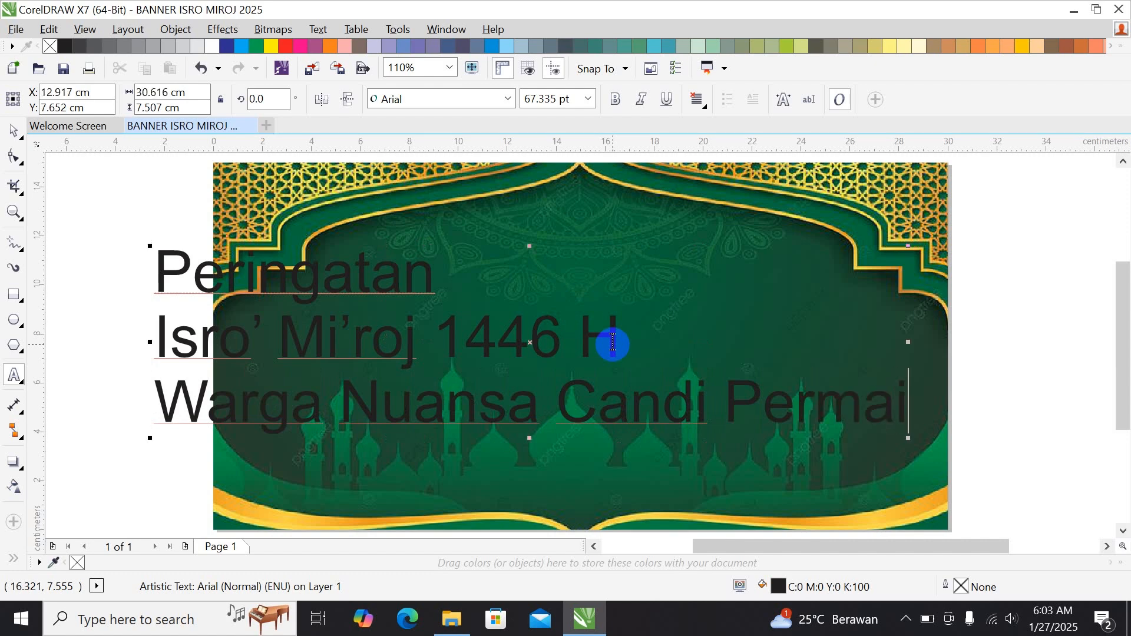
key("Return")
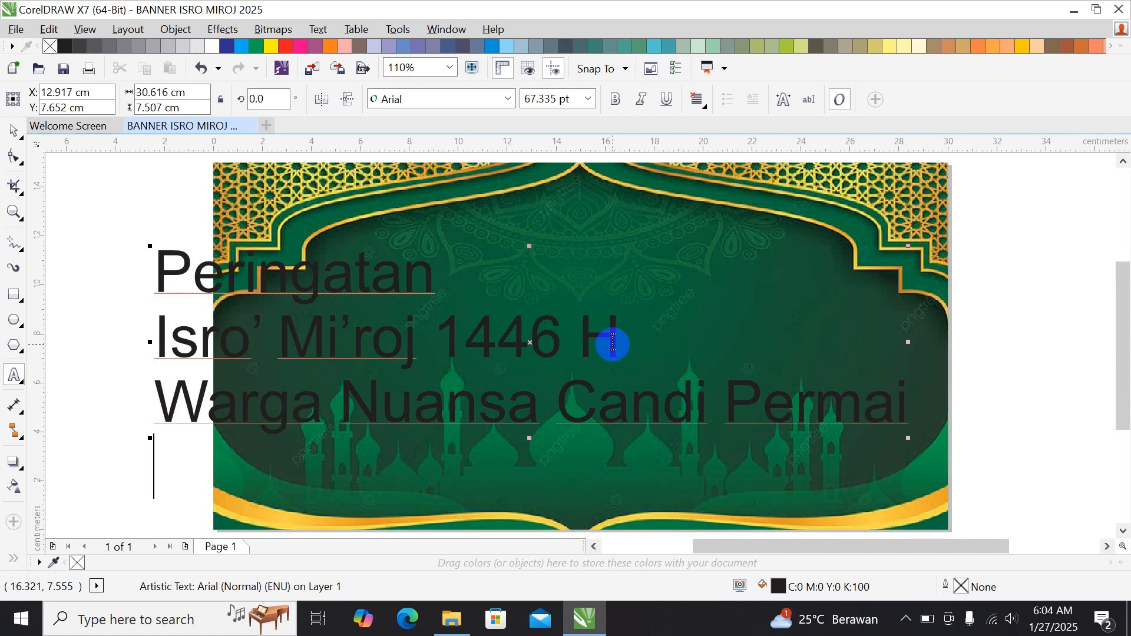
Set the title text's alignment to centred.
left_click(13, 130)
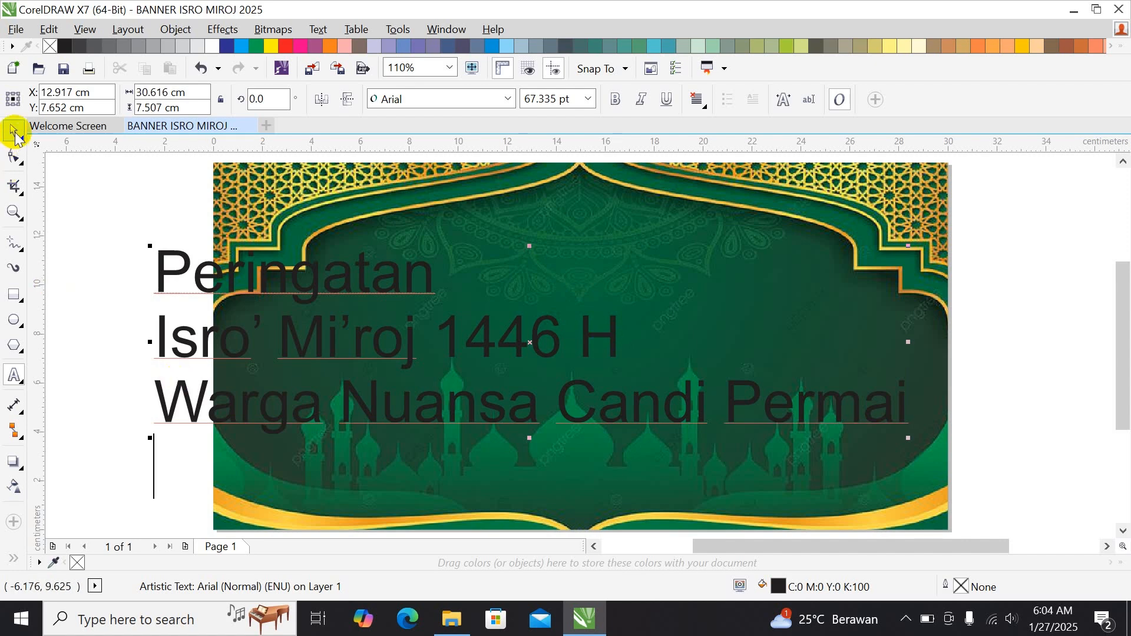
left_click(699, 104)
left_click(720, 159)
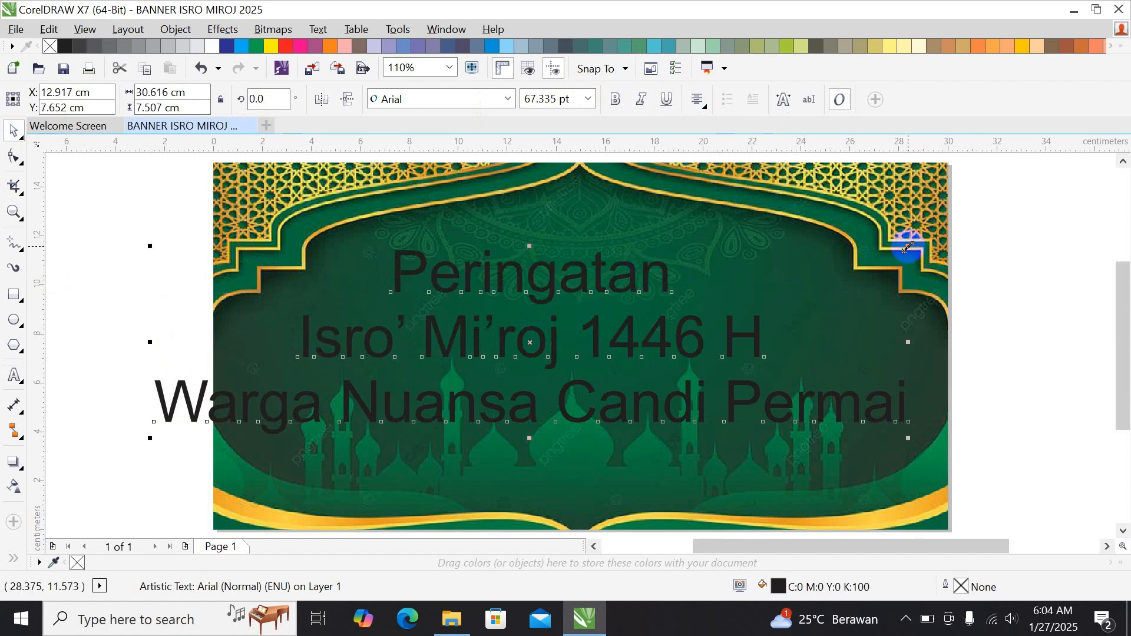
Centre the title text on the page and shrink it about its centre to about 22.5 × 5.5 cm.
key("p")
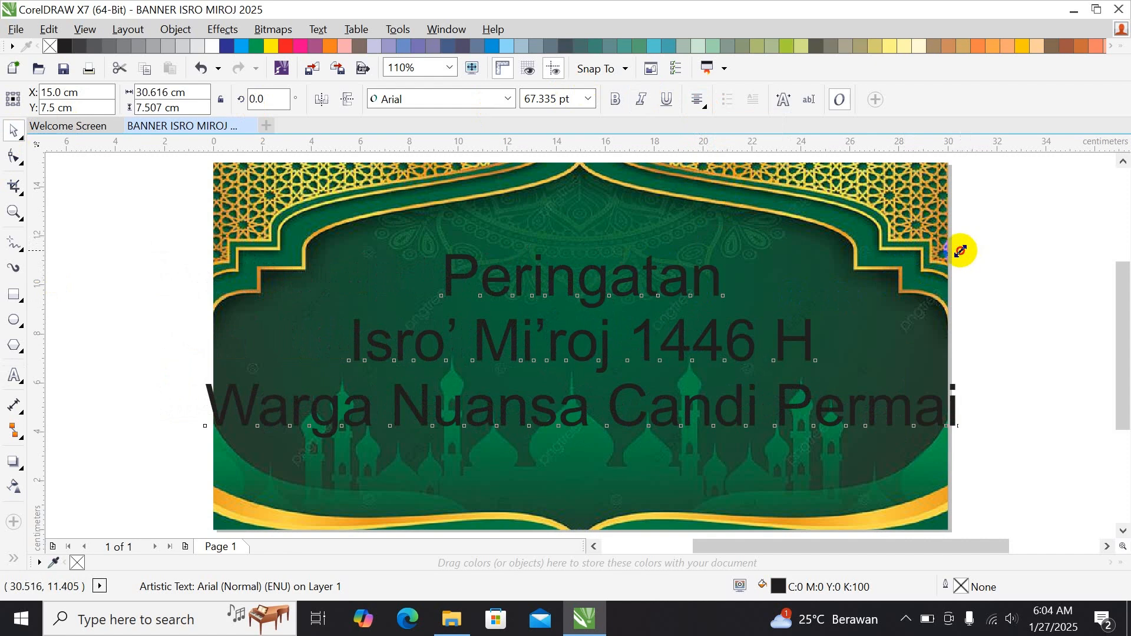
left_click_drag(961, 249, 862, 271)
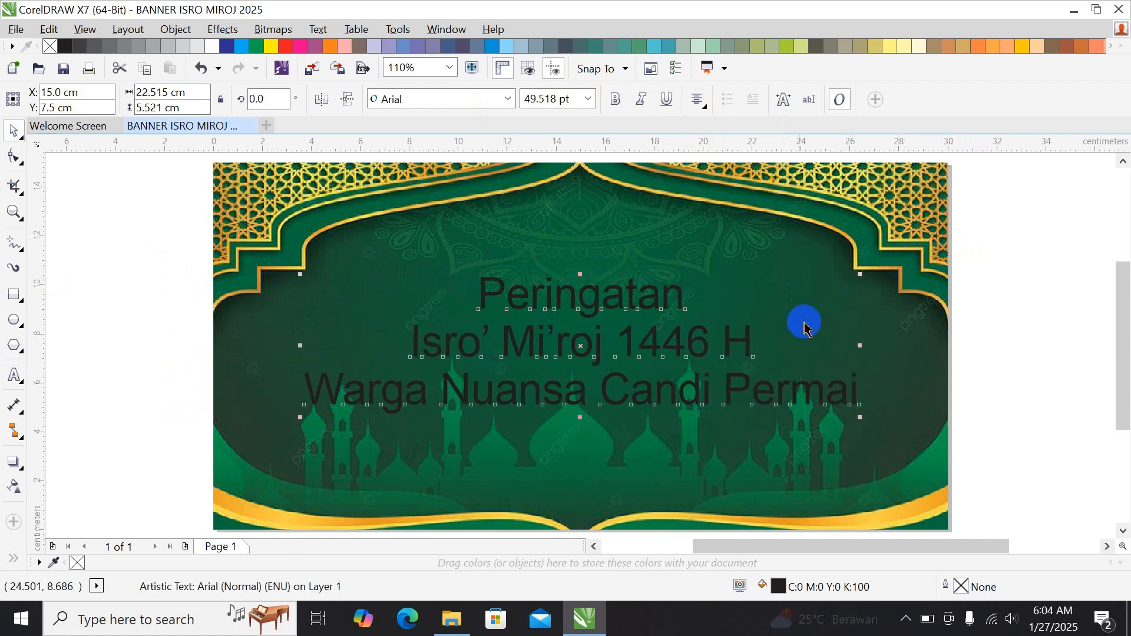
Append " - 2025 M" after "1446 H" in the title's second line and finish editing the text.
double_click(744, 340)
left_click(751, 343)
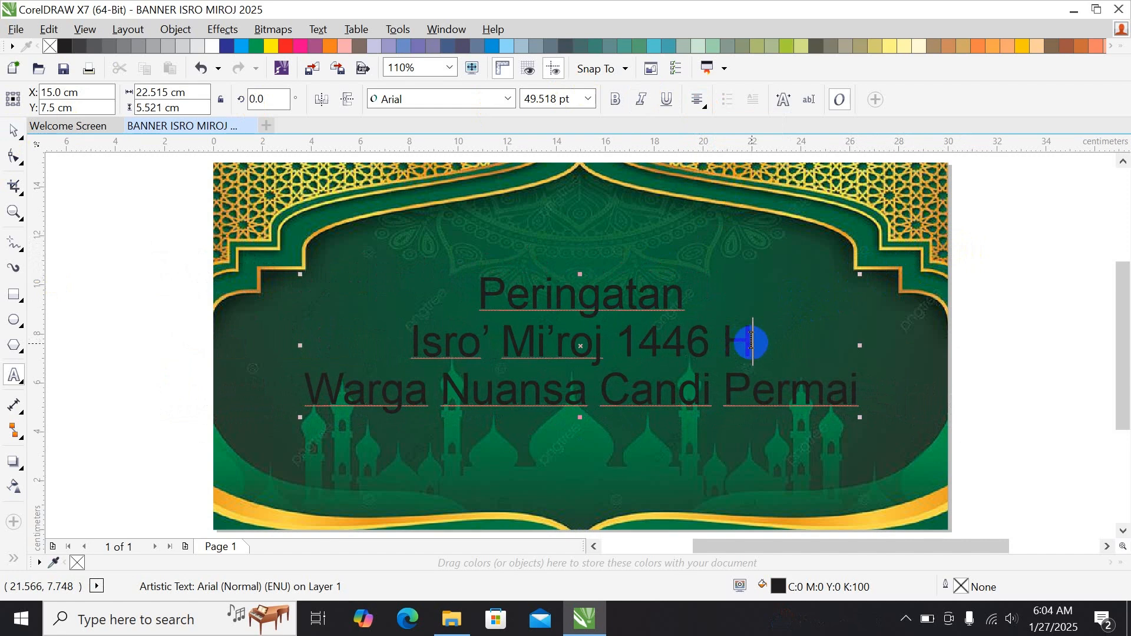
type(".")
type("- 2025")
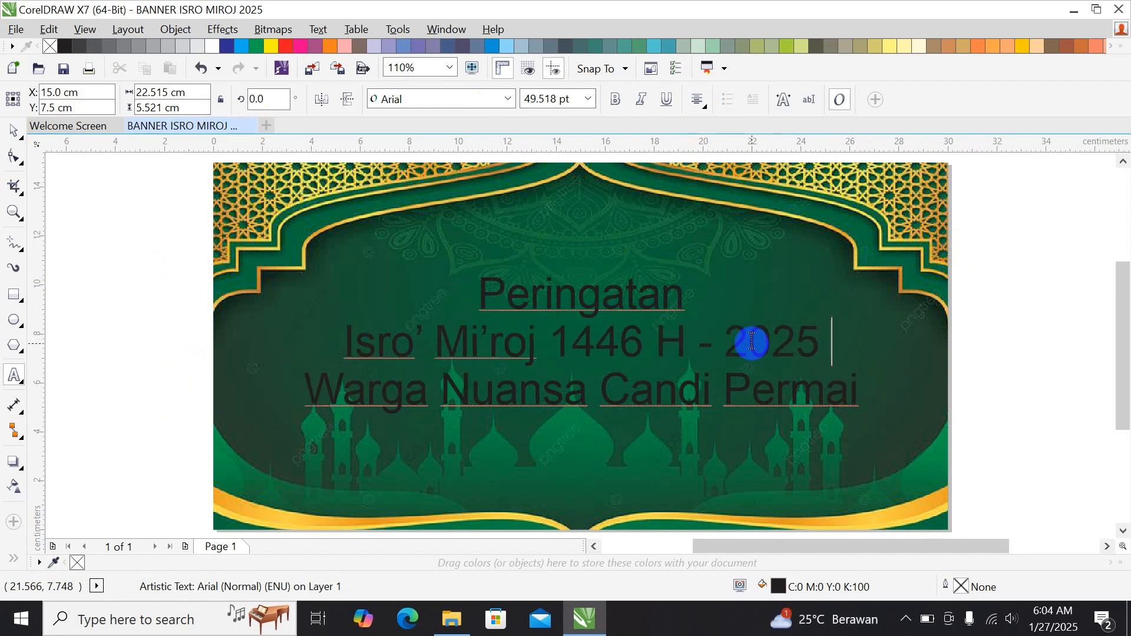
type(" M")
key("BackSpace")
type("M")
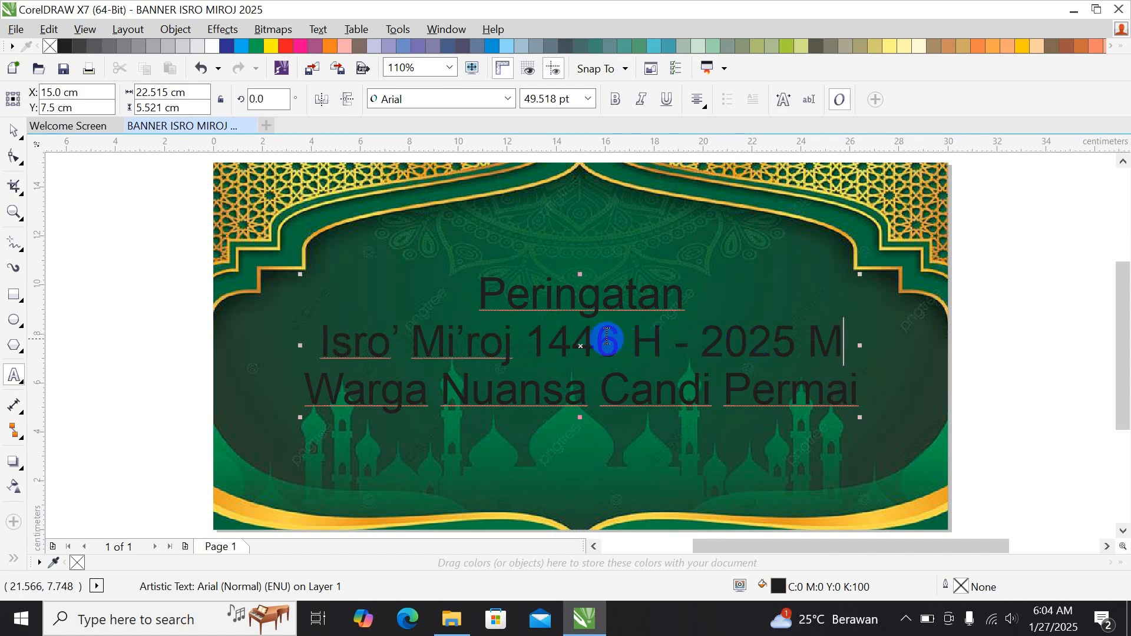
left_click(139, 250)
key("ctrl+space")
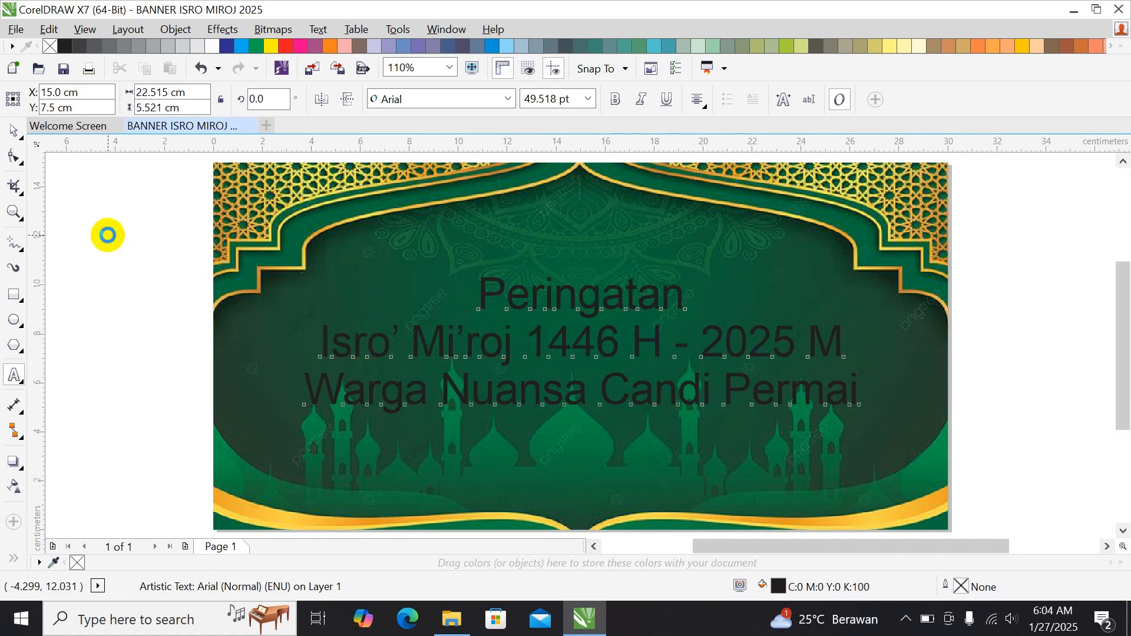
Duplicate the "Peringatan" line and place the copy centrally below the "Warga Nuansa Candi Permai" line.
left_click(491, 282)
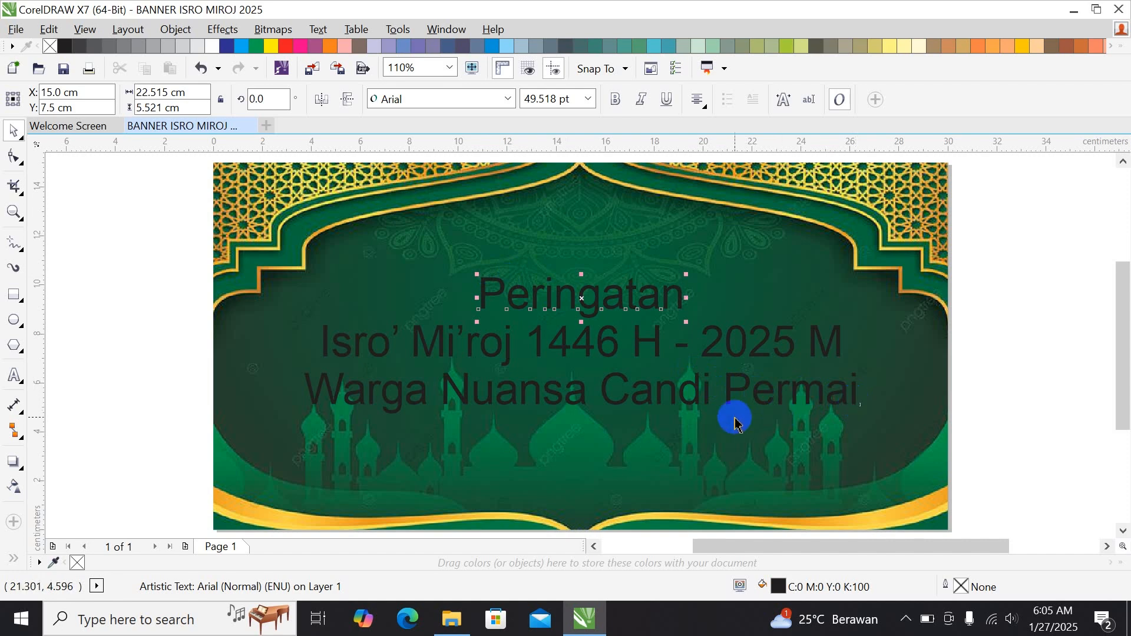
key("ctrl+d")
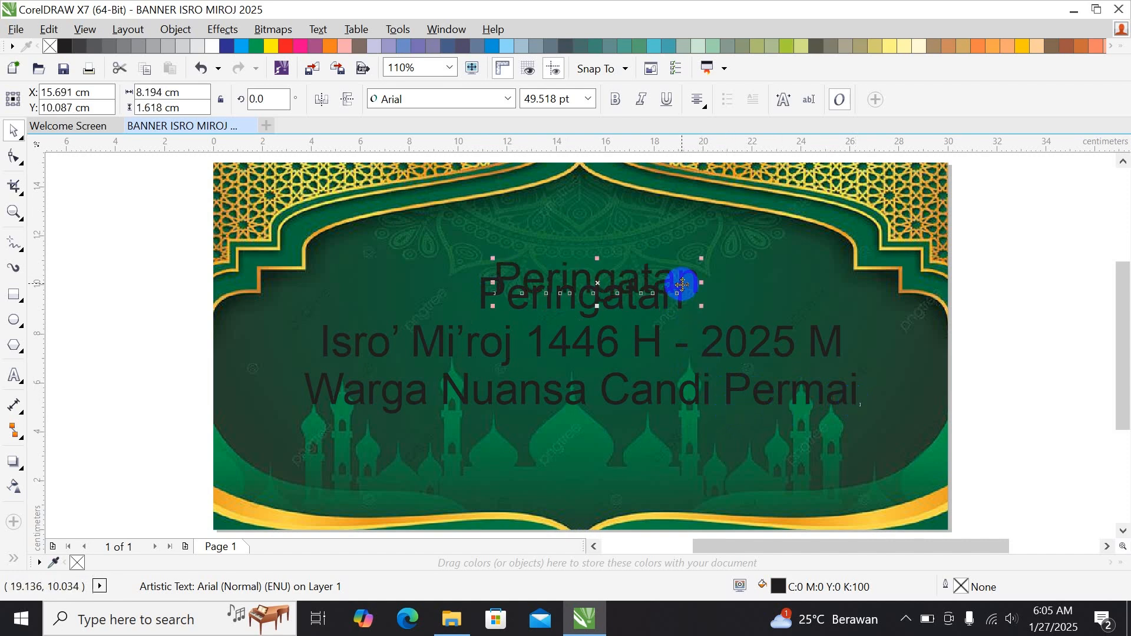
left_click_drag(681, 285, 695, 439)
Replace the copied bottom line's text with "Isro’ Mi’roj menjadi momentum peningkatan Iman dan Taqwa" and finish editing.
double_click(484, 440)
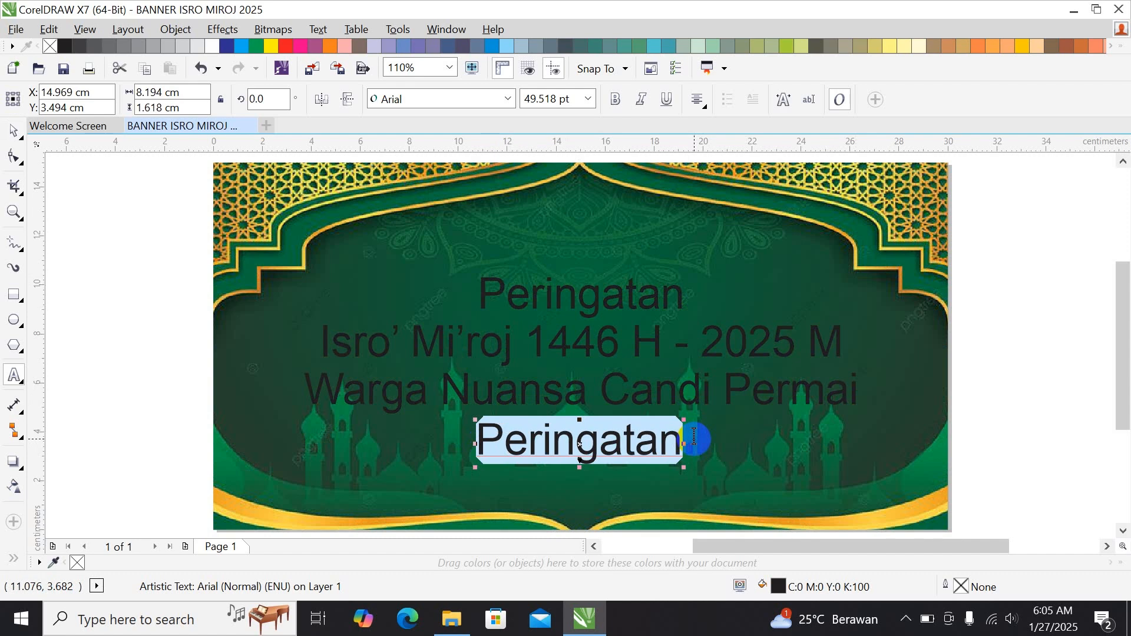
type("Isr")
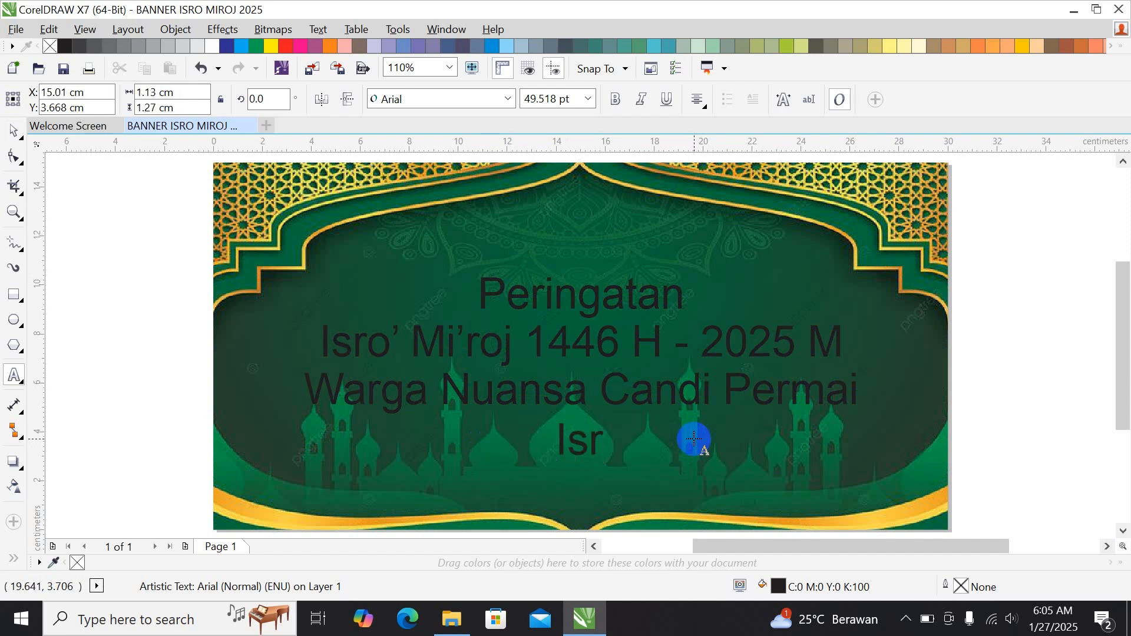
type("o’ ")
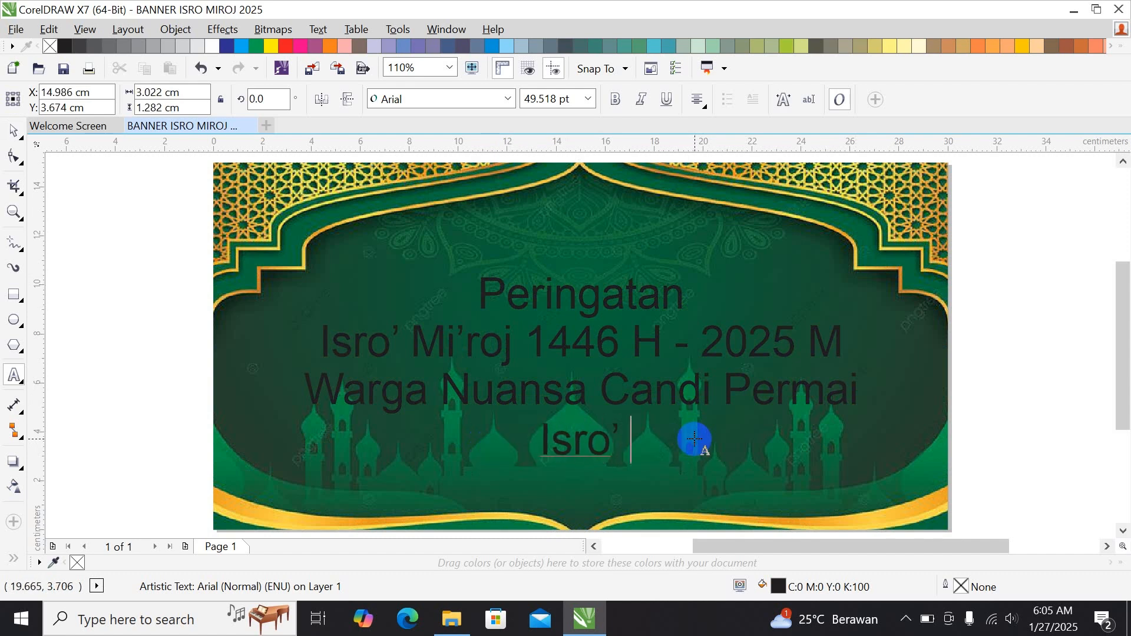
type("Mir")
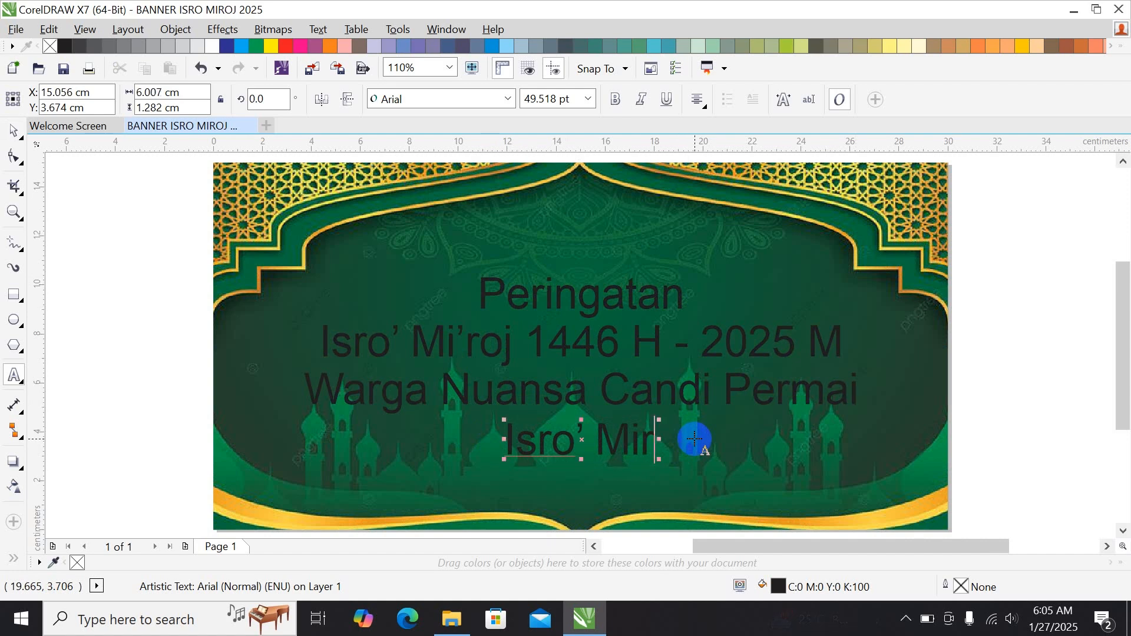
key("BackSpace")
type("’")
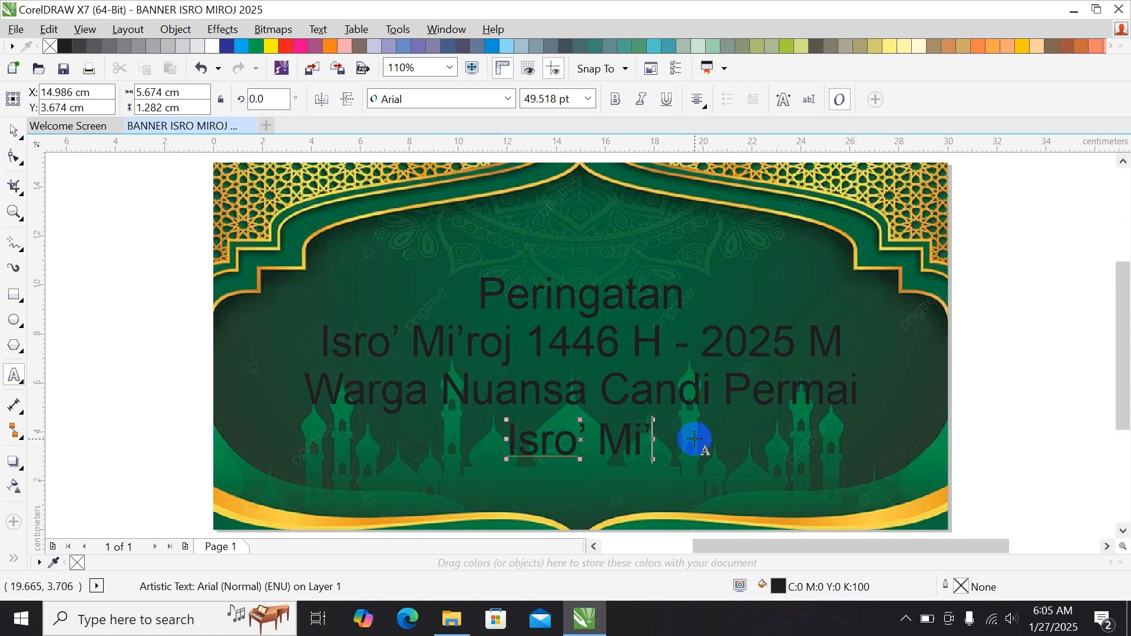
type("roj")
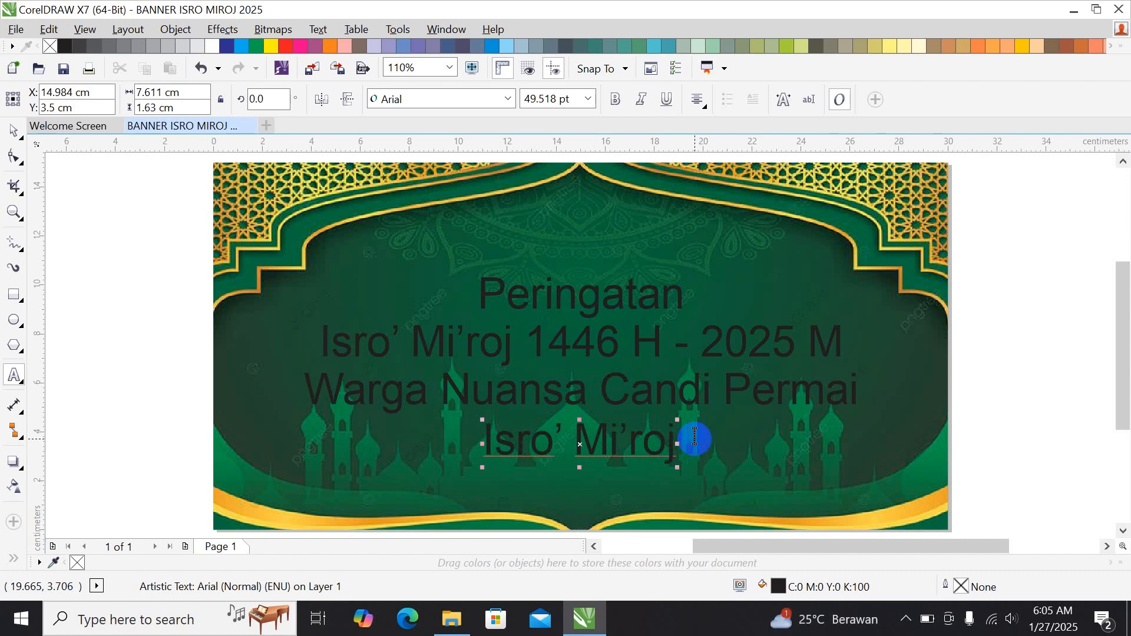
type(" menjadi")
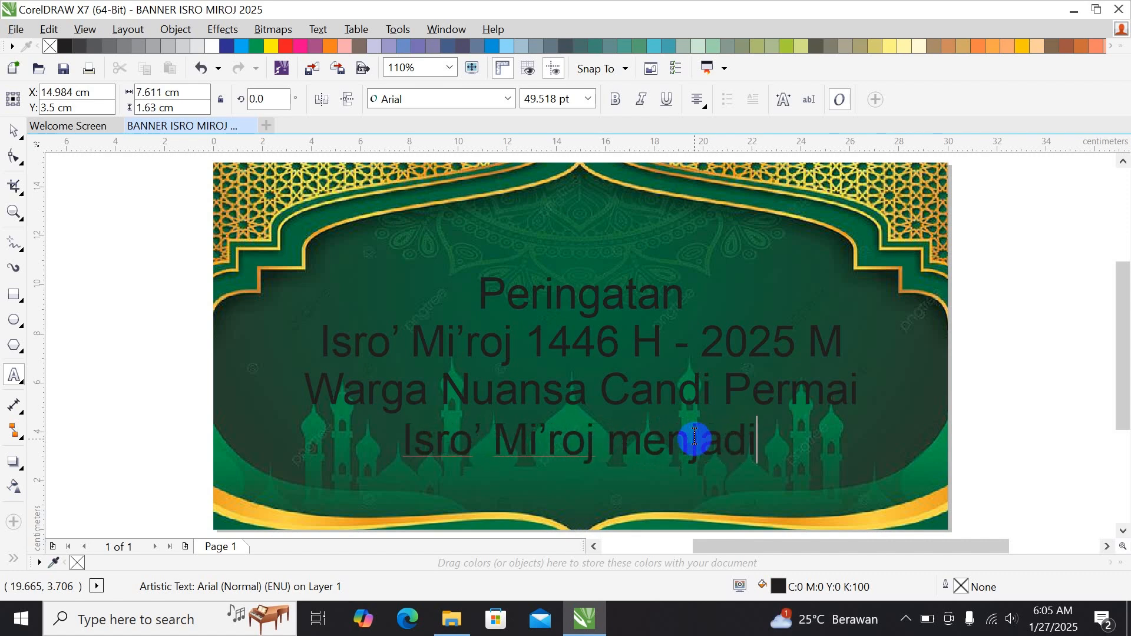
type(" momen")
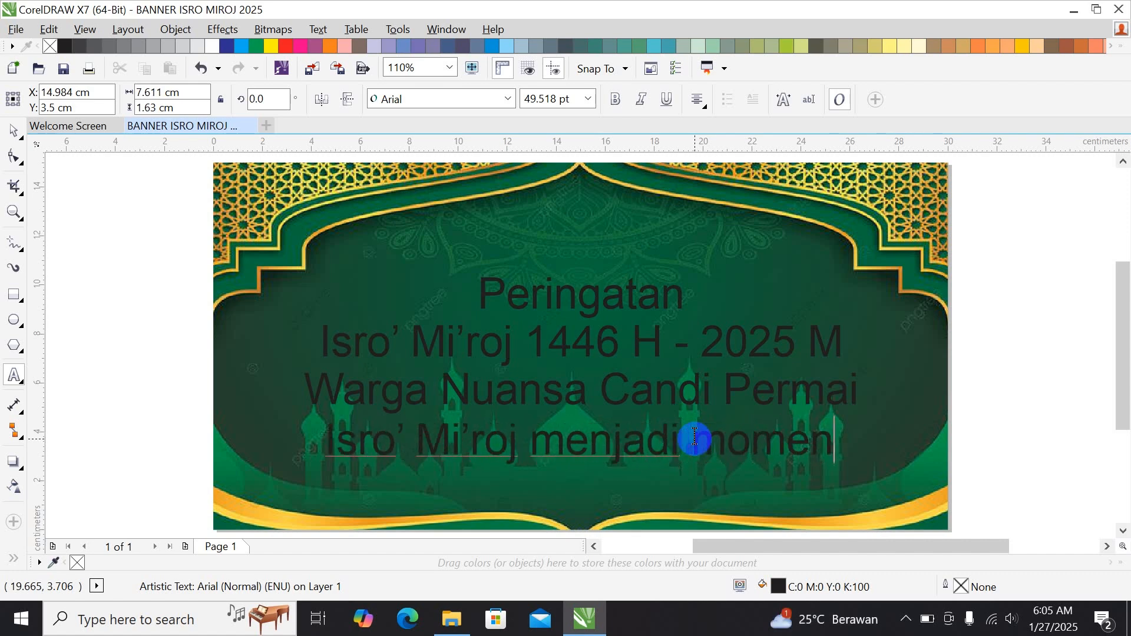
type("tm")
key("BackSpace")
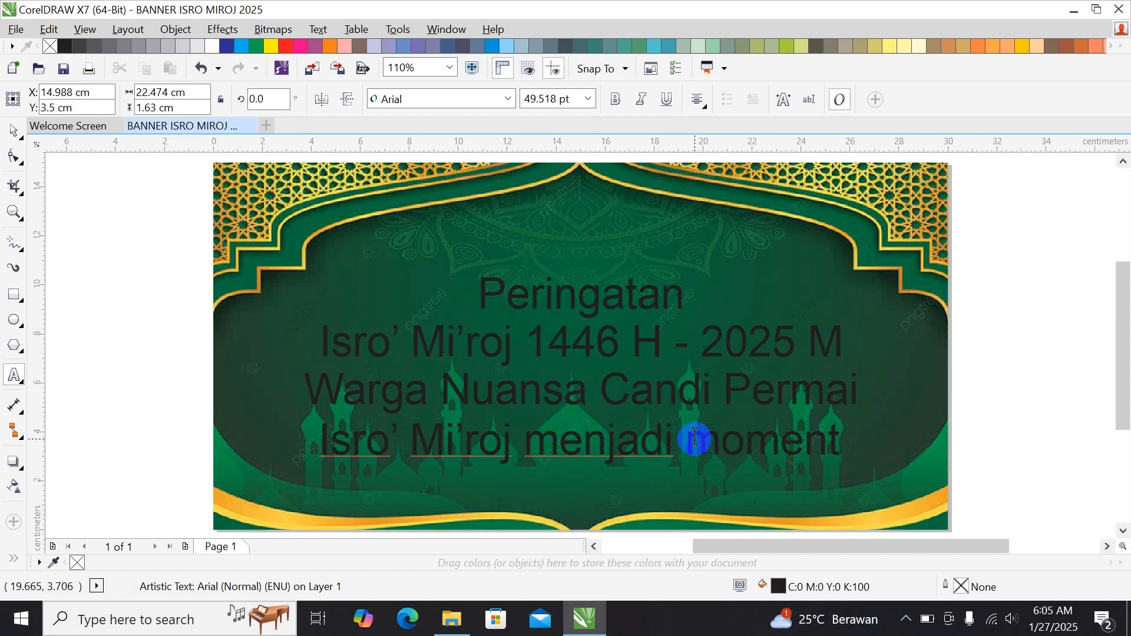
type("um penin")
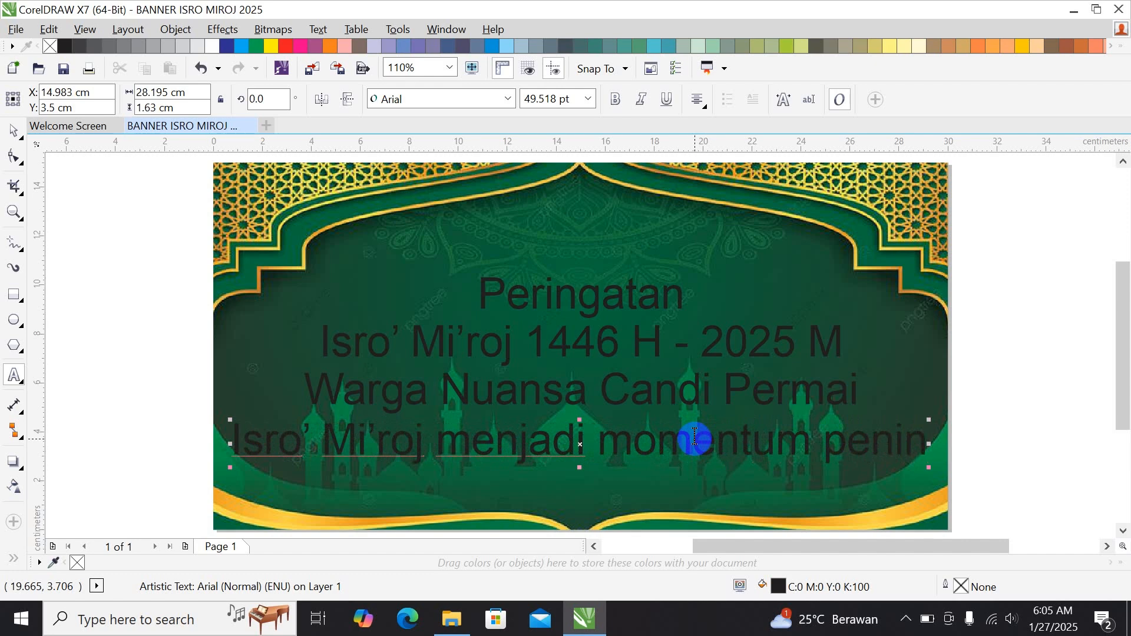
key("BackSpace")
key("BackSpace")
key("BackSpace")
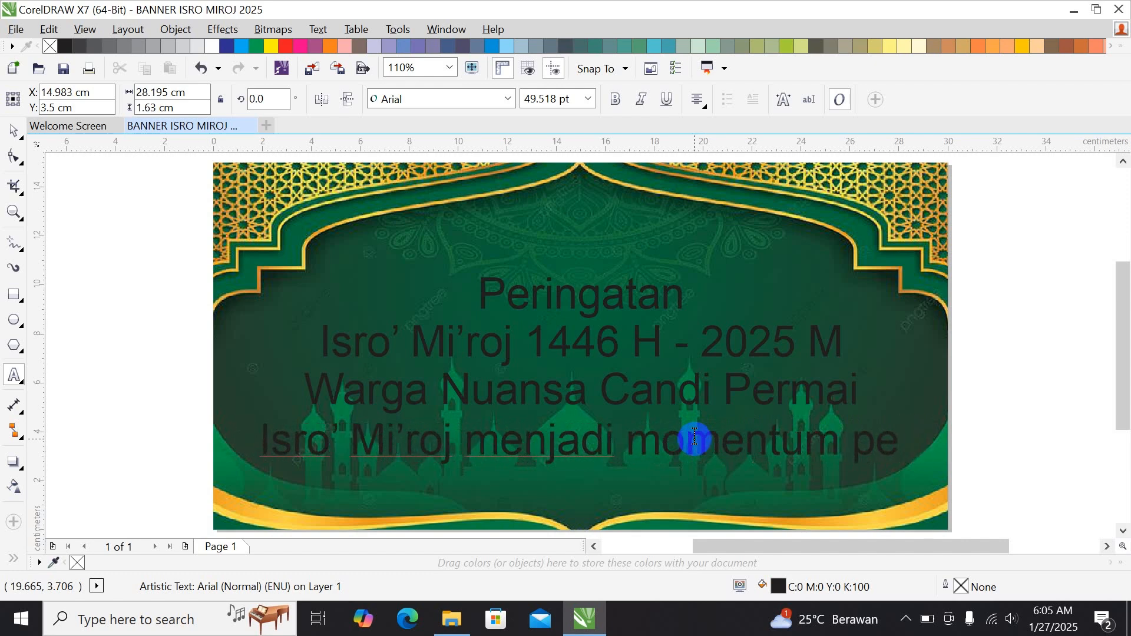
type("ningkatan")
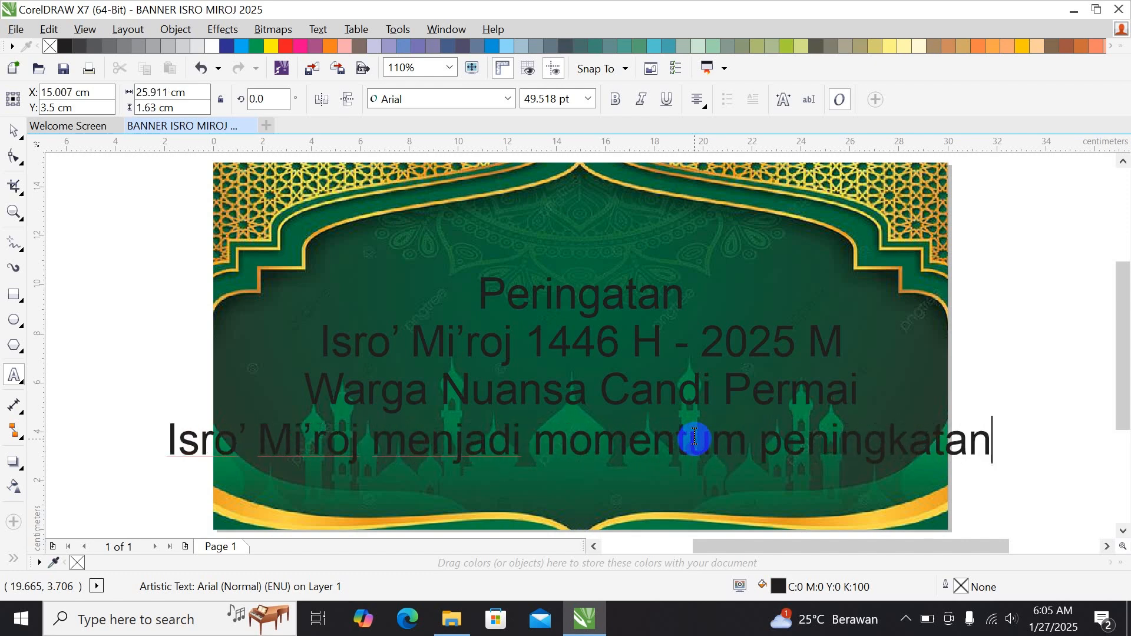
type(" Iman ")
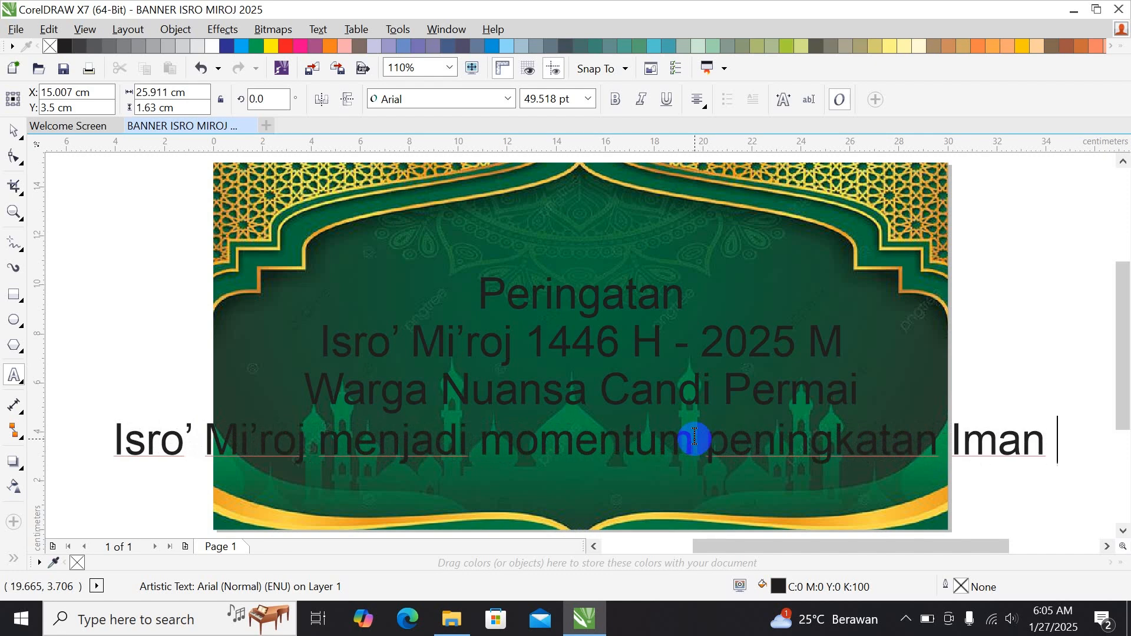
type("dan |T")
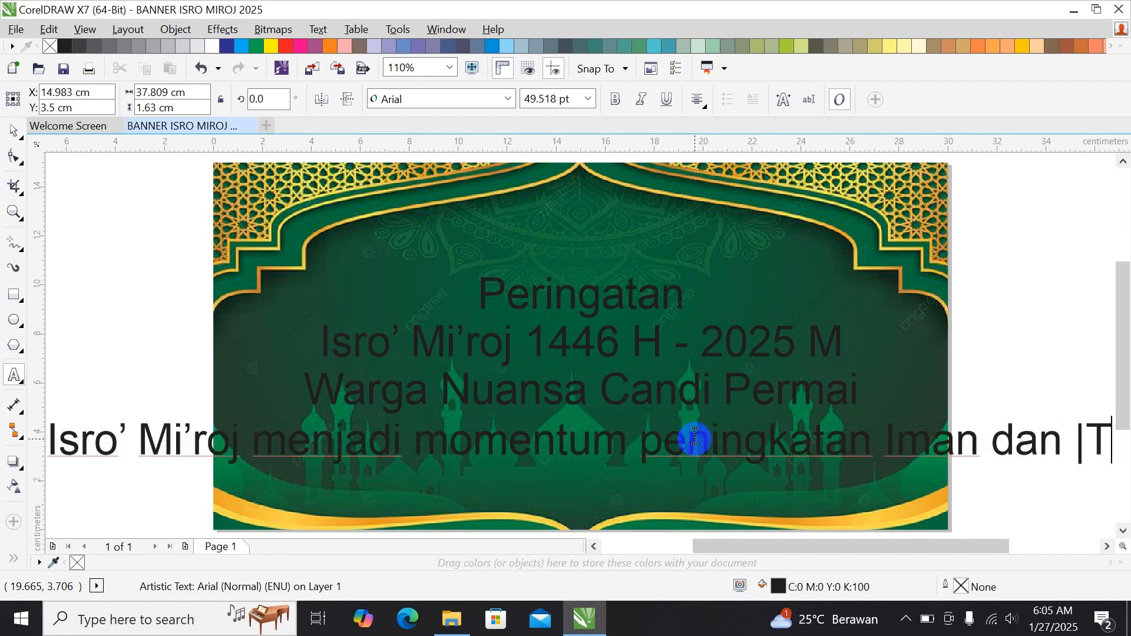
key("BackSpace")
key("BackSpace")
type("Takwa")
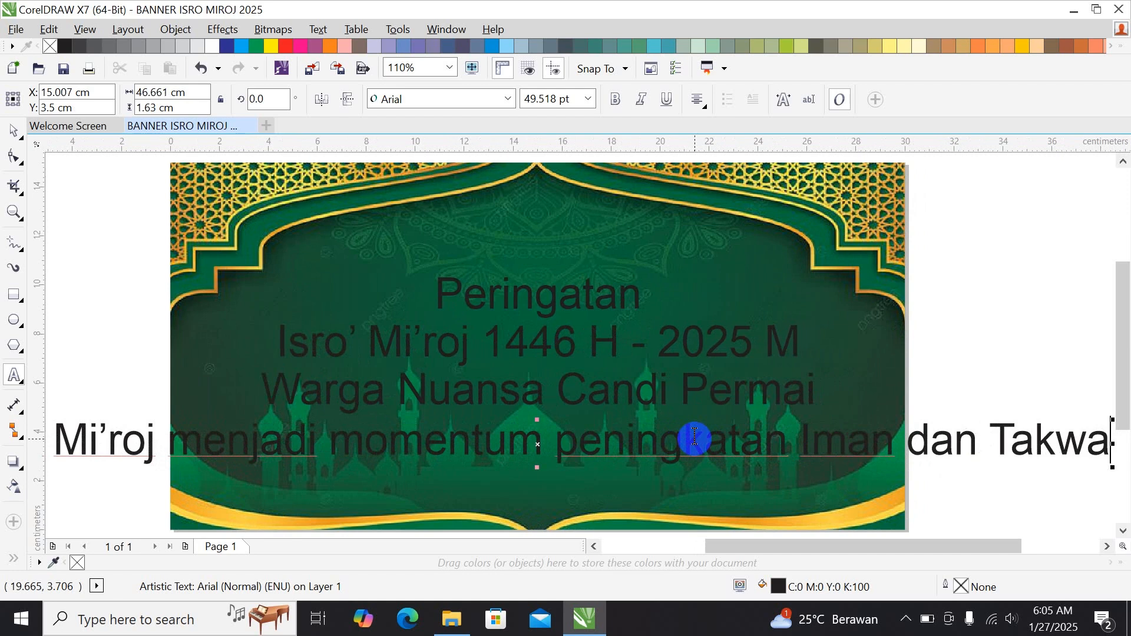
key("BackSpace")
key("BackSpace")
key("BackSpace")
type("qw")
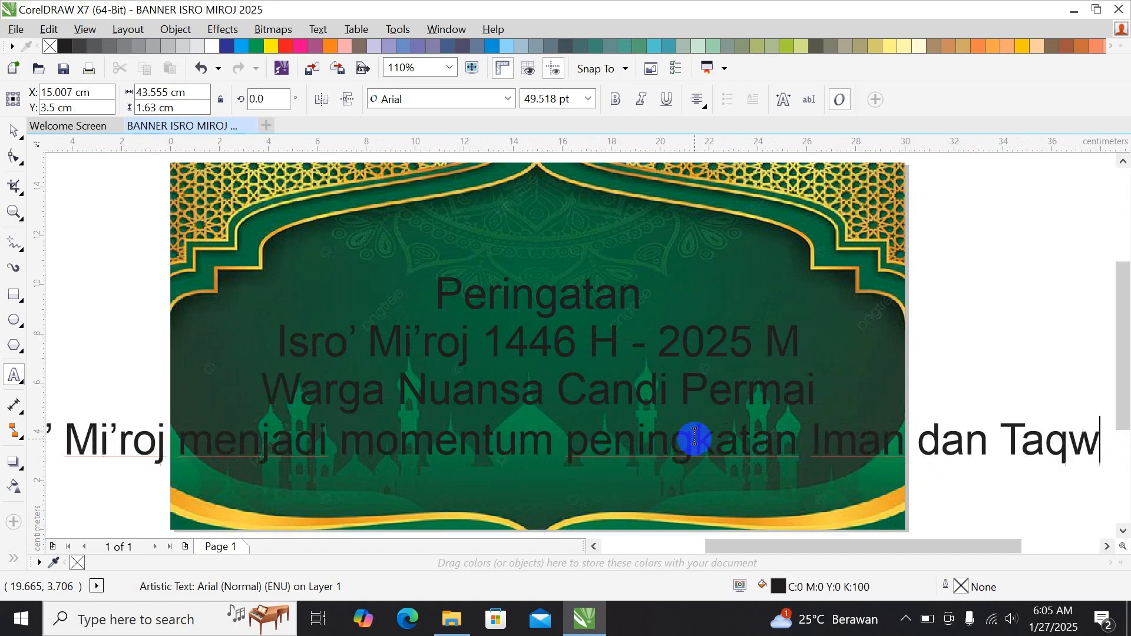
type("a")
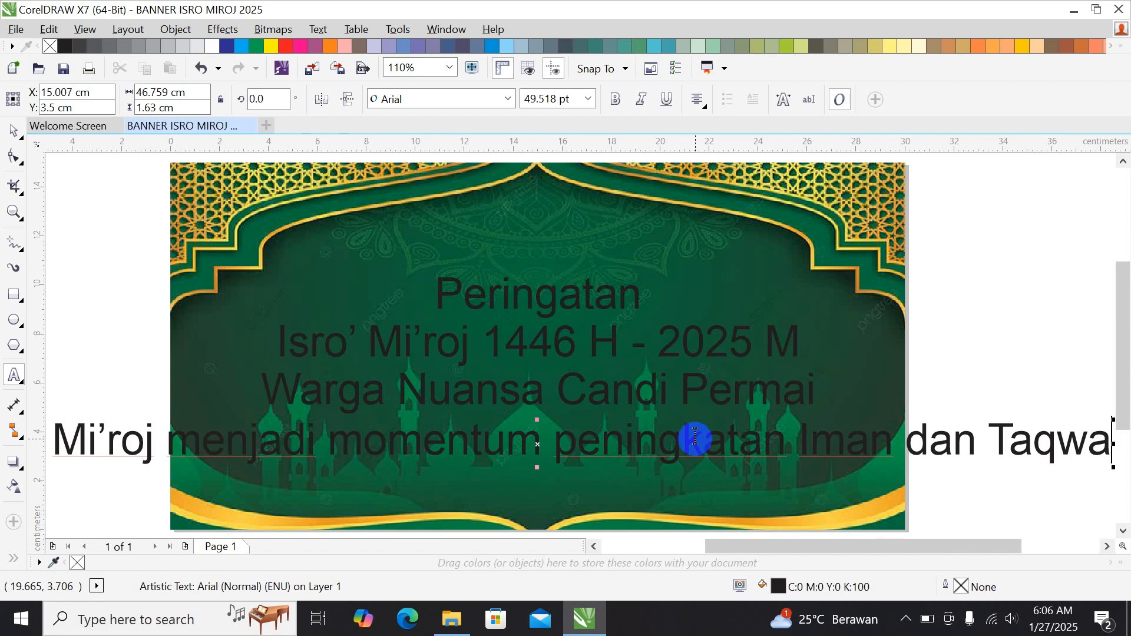
left_click(23, 135)
Shrink the theme sentence about its centre until it fits within the banner's width.
left_click(470, 294)
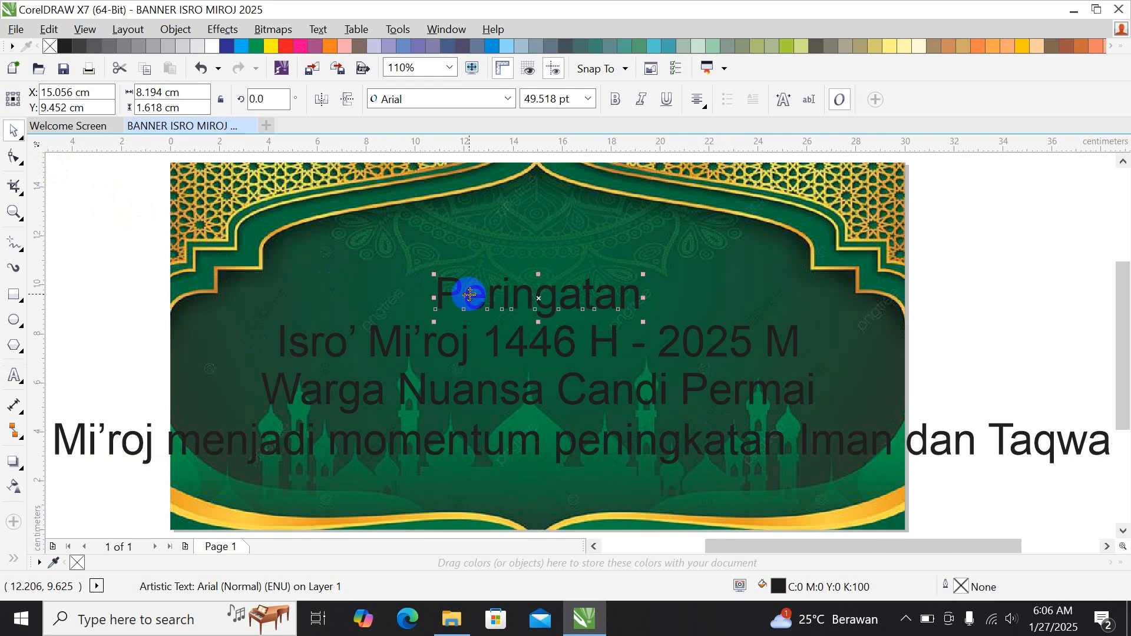
left_click(497, 347)
scroll(501, 352, "down", 4)
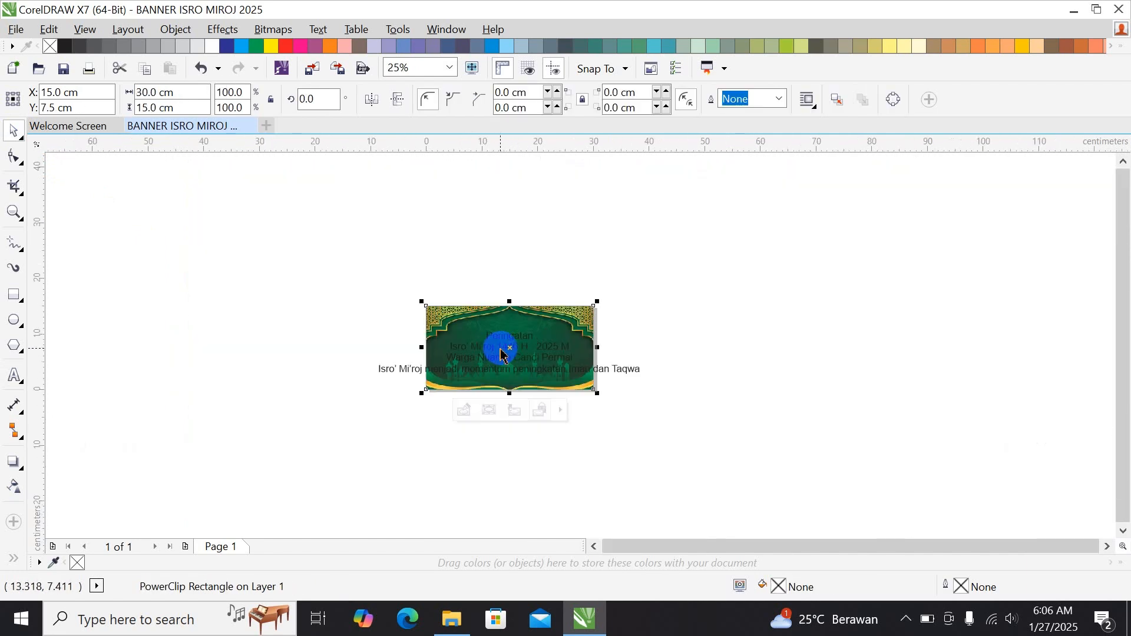
scroll(503, 354, "up", 2)
left_click(810, 375)
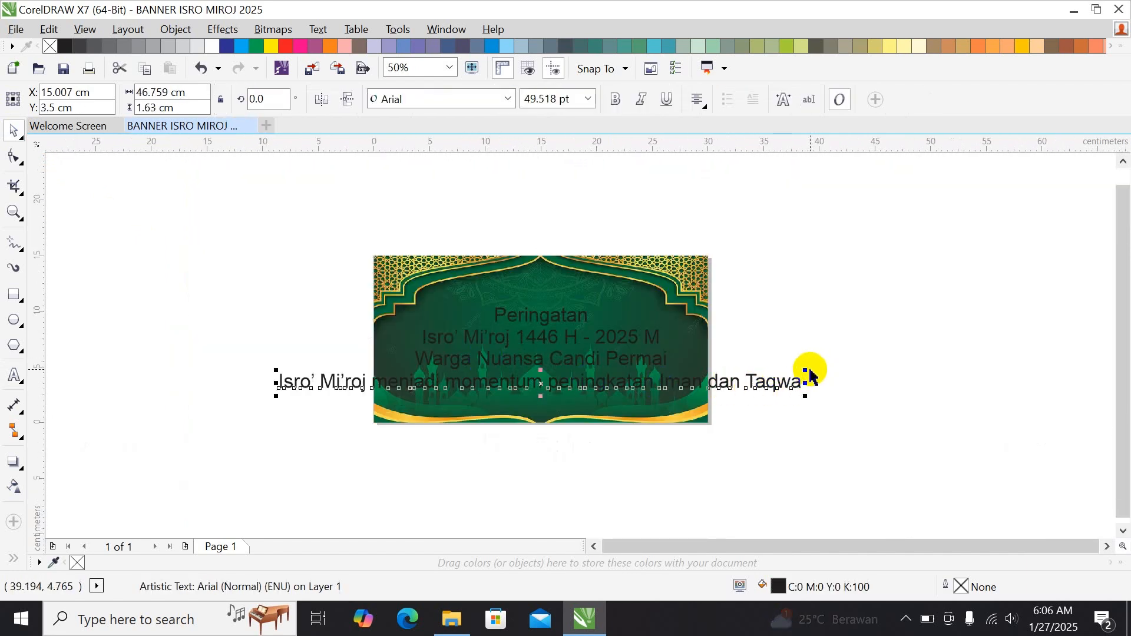
left_click_drag(808, 370, 691, 373)
left_click(744, 364)
left_click_drag(343, 219, 757, 474)
left_click(450, 67)
left_click(448, 101)
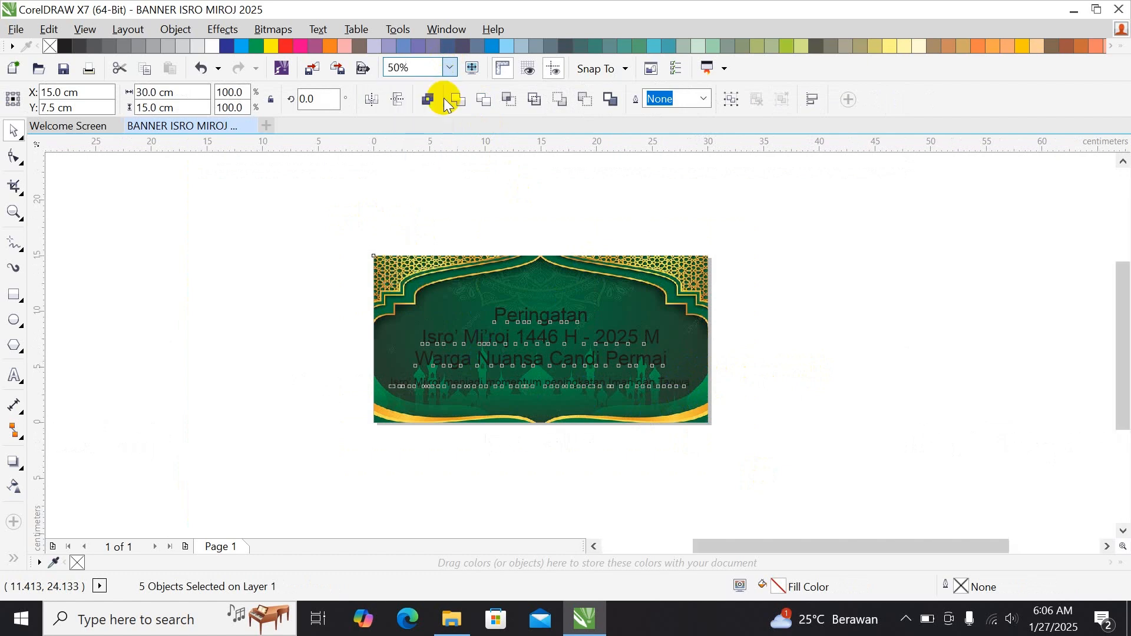
left_click(966, 275)
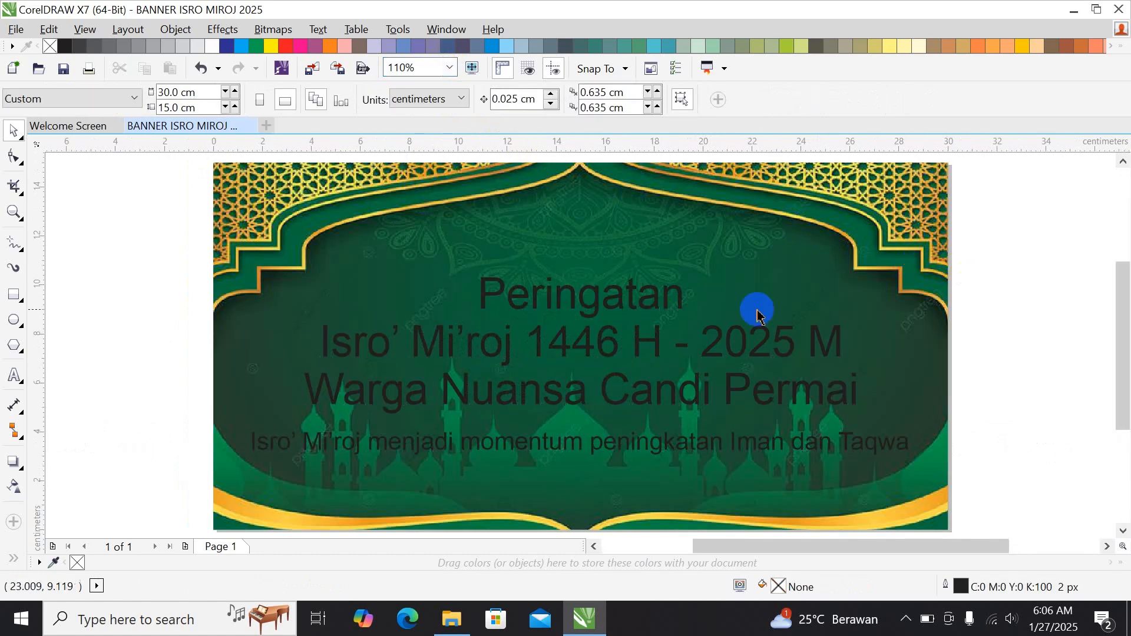
Move the "Peringatan" line up to about Y 11 cm and set the two title lines below it in Bernard MT Condensed.
left_click(632, 298)
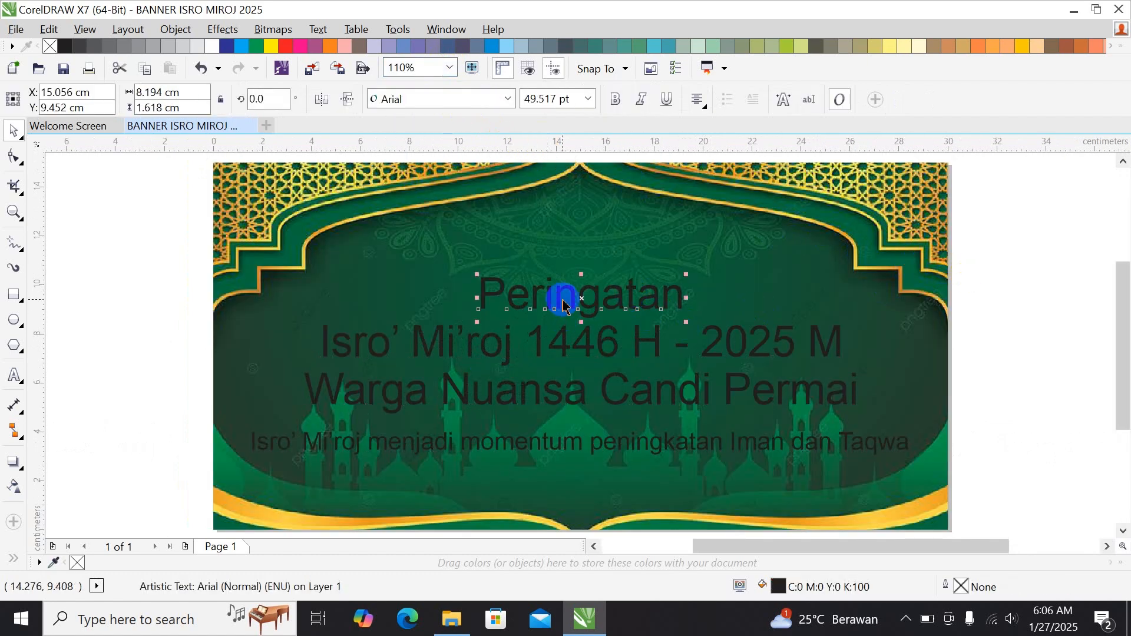
left_click_drag(563, 305, 570, 265)
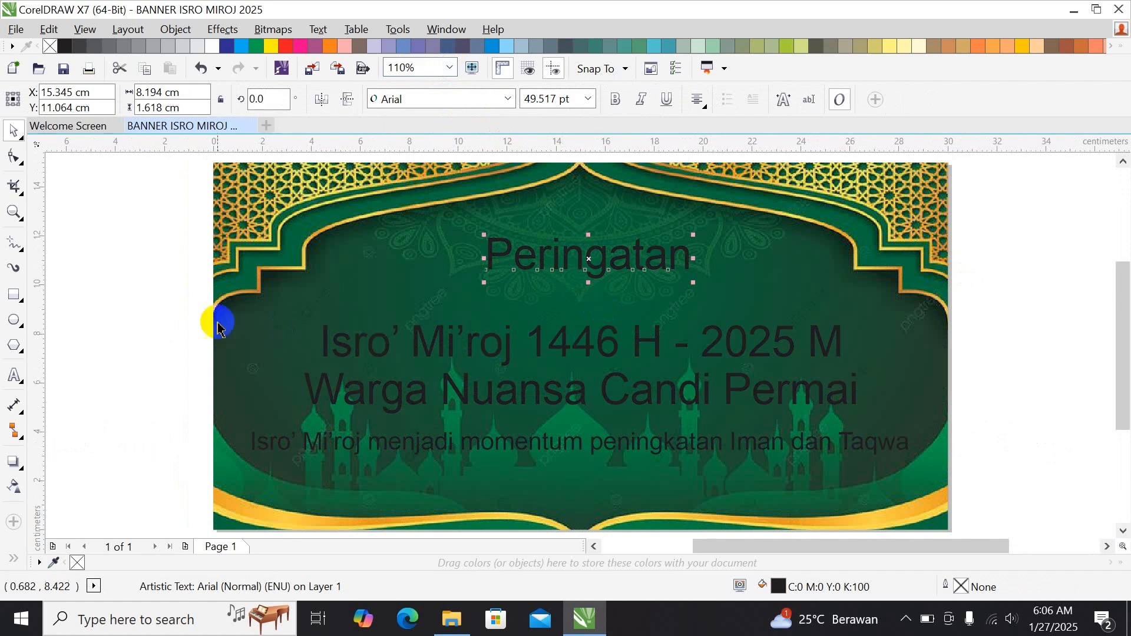
left_click_drag(218, 327, 980, 413)
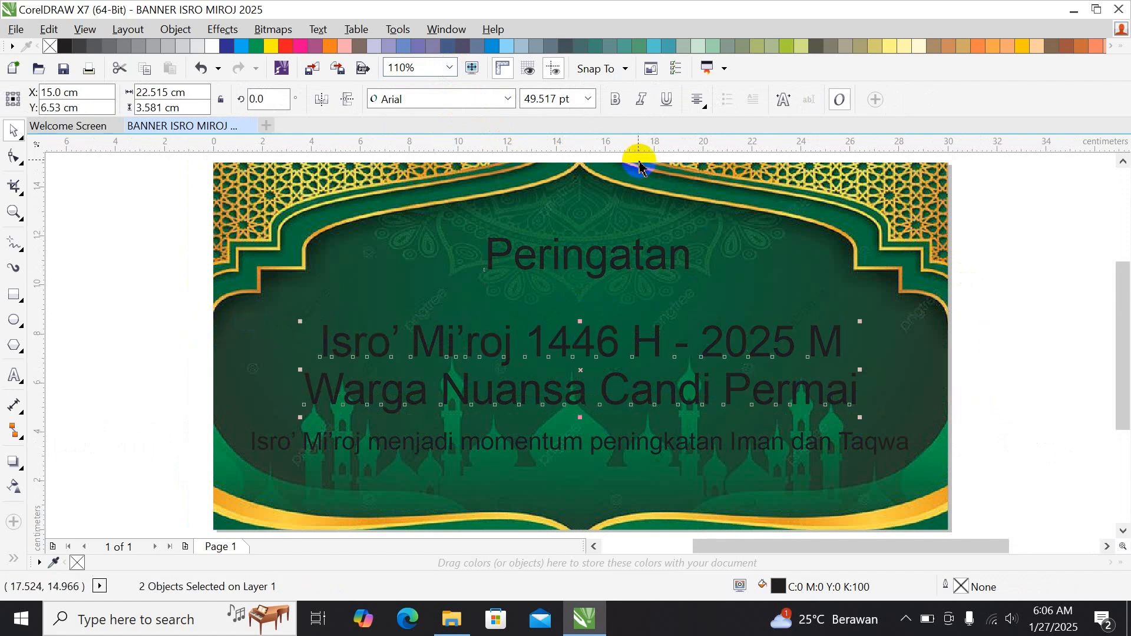
left_click(508, 102)
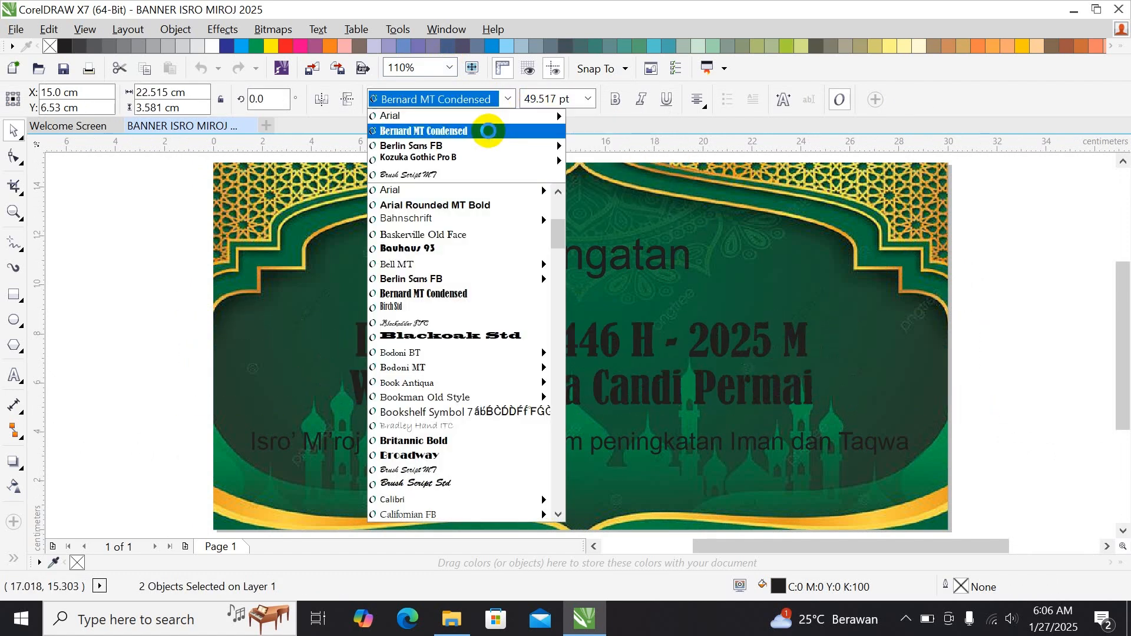
left_click(488, 130)
Move the "Isro’ Mi’roj" and "Warga Nuansa Candi Permai" lines up, then group them and centre the group on the page.
left_click_drag(828, 366, 861, 329)
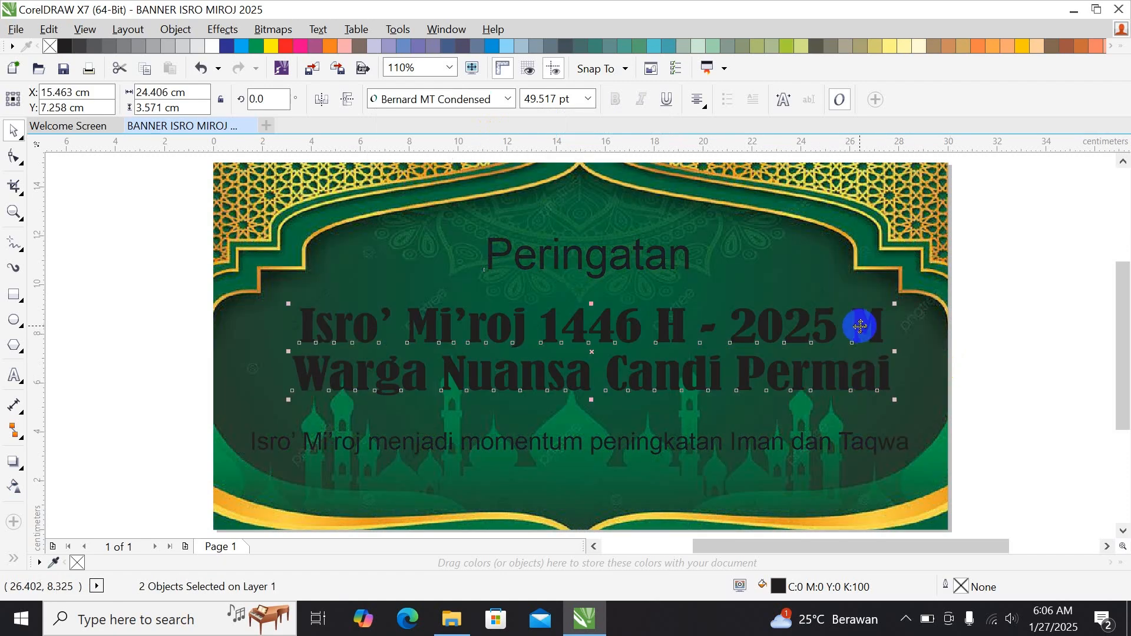
key("ctrl+g")
key("p")
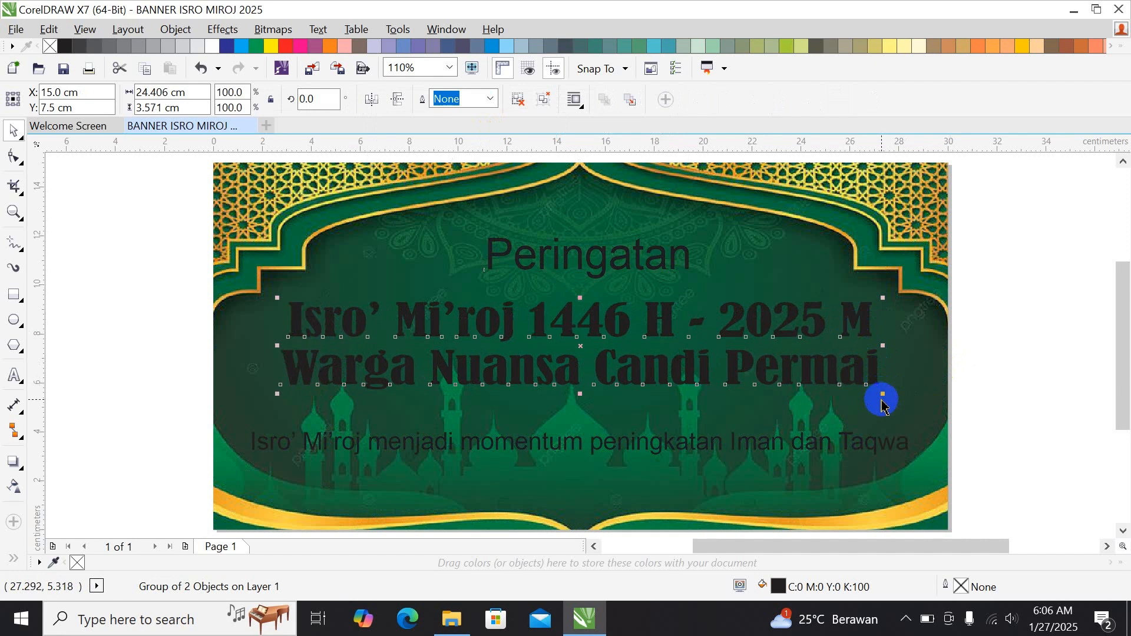
Ungroup the two title lines and shrink "Warga Nuansa Candi Permai" about its centre to about 18.8 × 1.2 cm.
left_click(1000, 318)
left_click(878, 370)
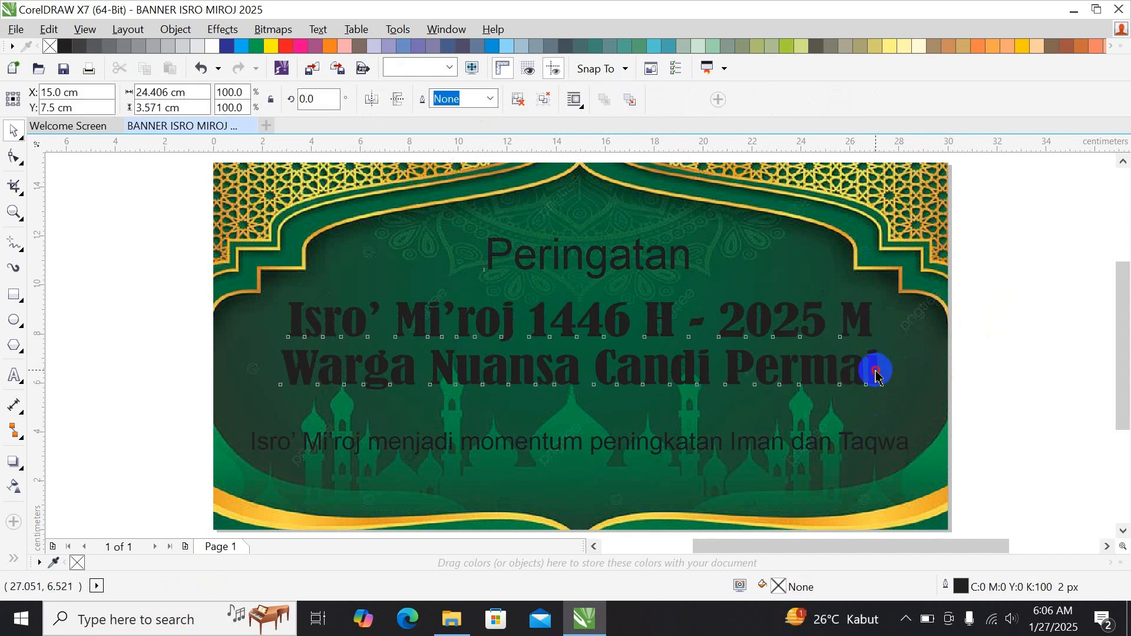
key("ctrl+u")
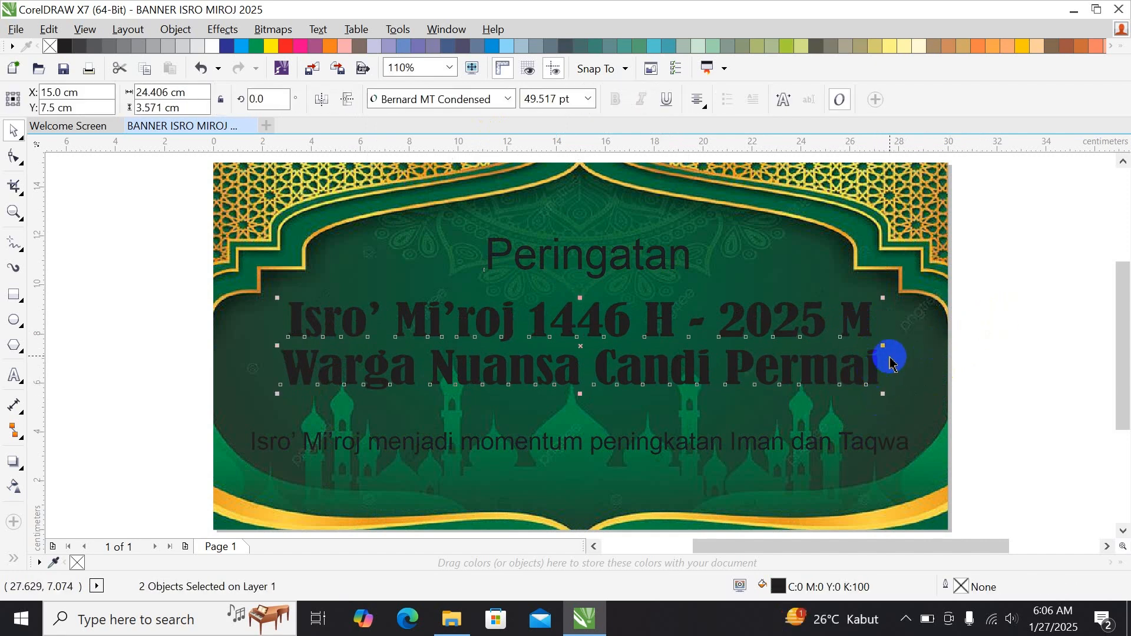
left_click(874, 365)
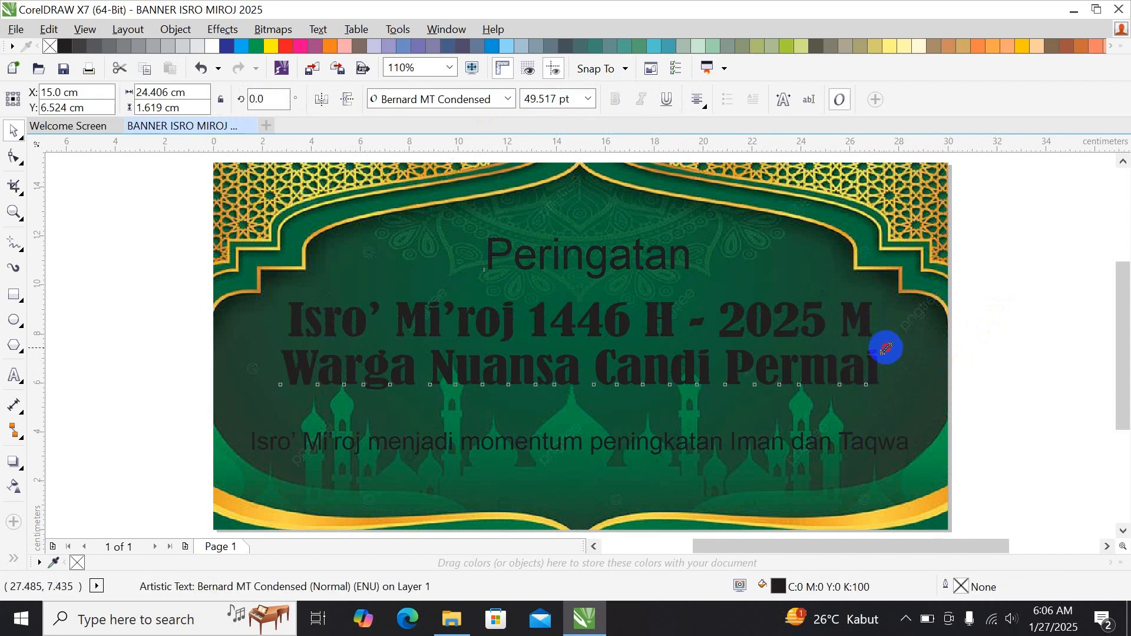
left_click_drag(882, 346, 858, 352)
Fill the "Isro’ Mi’roj 1446 H - 2025 M" line with yellow and the "Warga Nuansa Candi Permai" line with white.
left_click(748, 335)
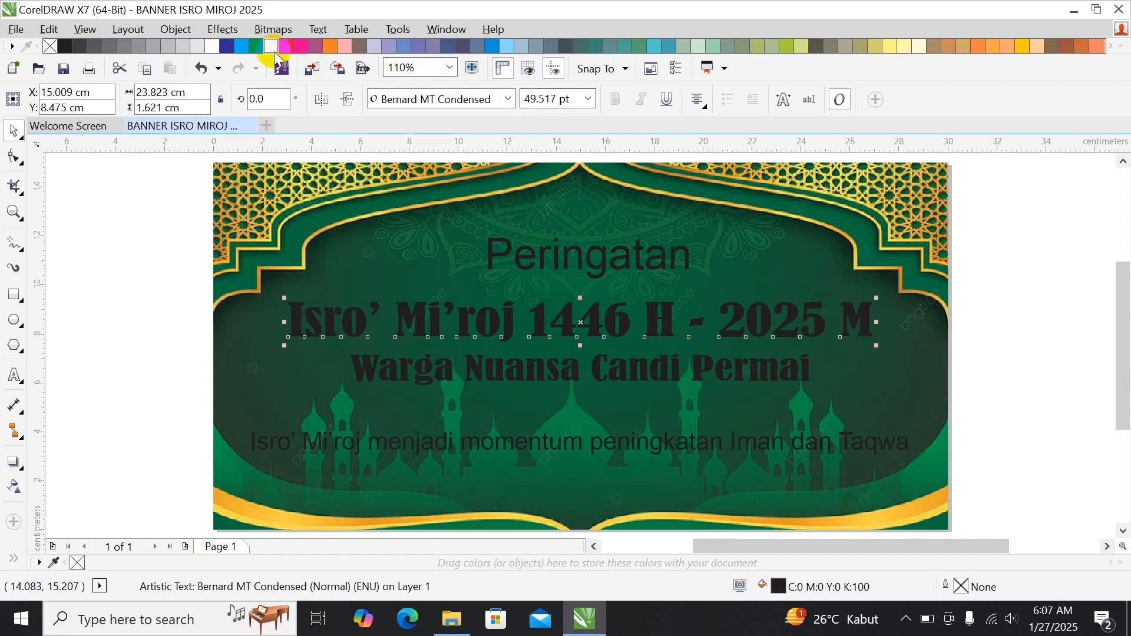
left_click_drag(320, 126, 485, 329)
left_click(507, 369)
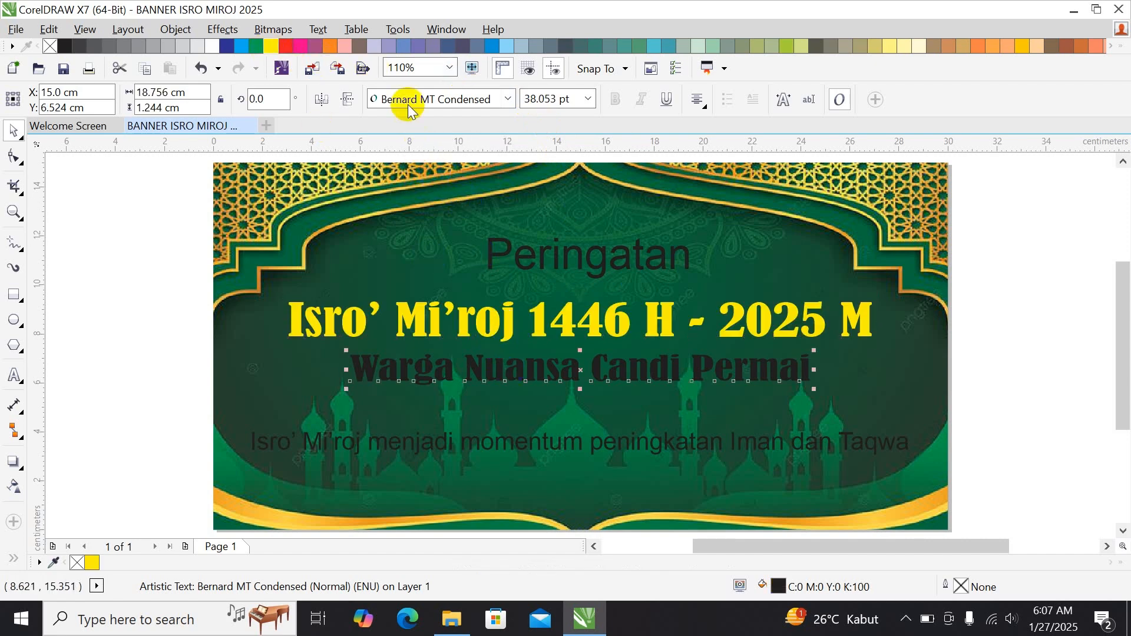
left_click(212, 46)
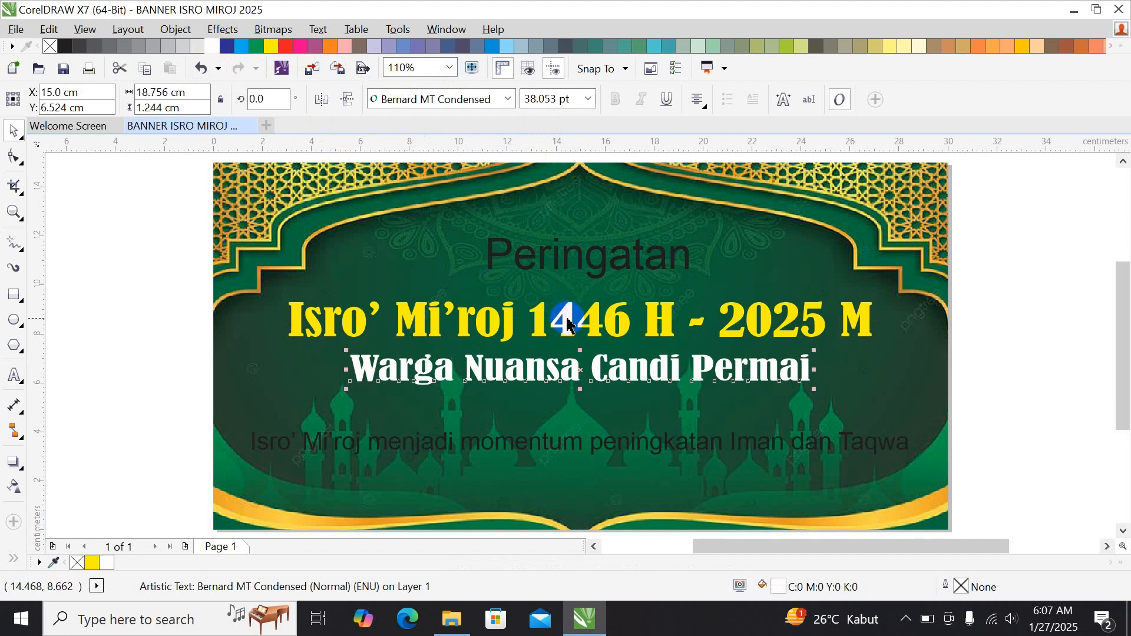
Draw a rectangle about 11.1 × 2.2 cm around the "Peringatan" text.
left_click(595, 266)
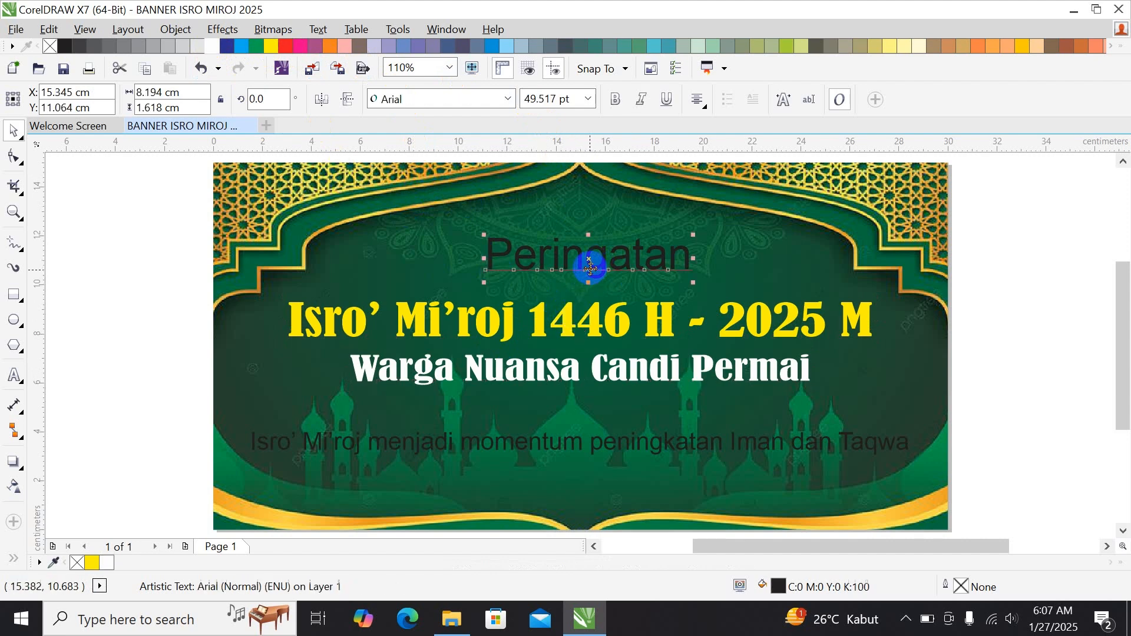
left_click(445, 268)
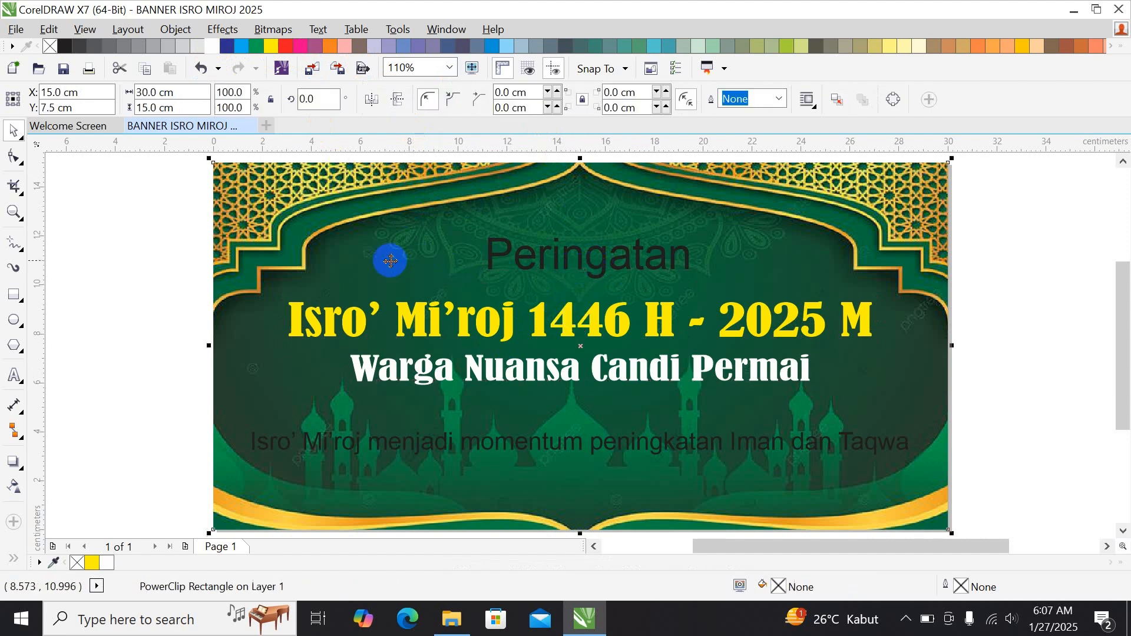
left_click(15, 295)
left_click_drag(447, 229, 720, 283)
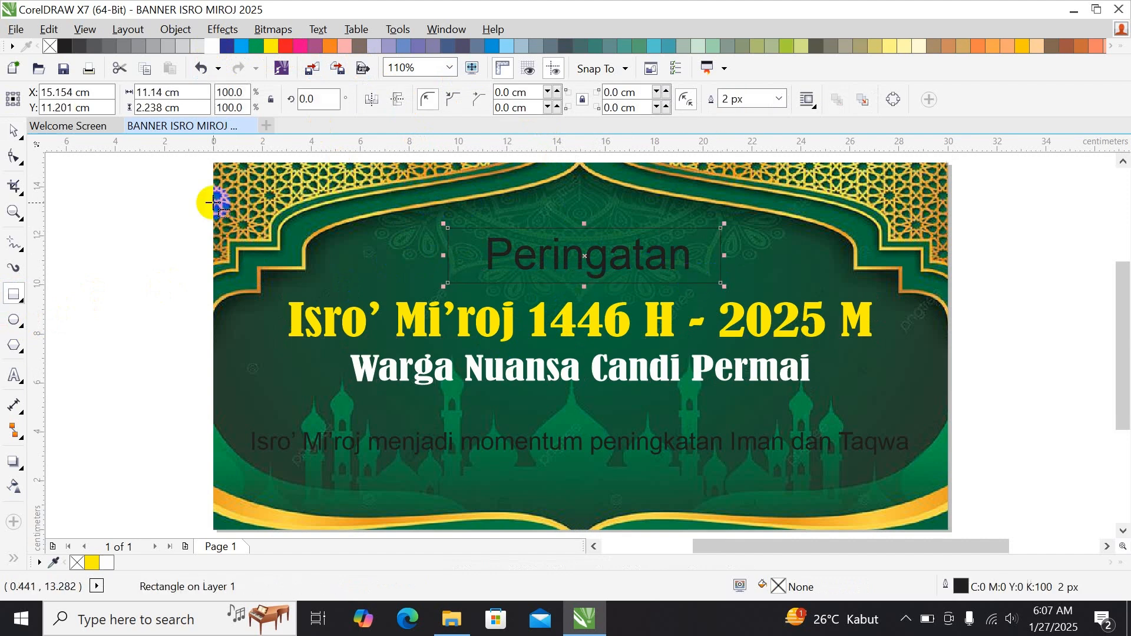
Round the rectangle's corners fully, to a radius of about 1.12 cm, and fill it with red.
left_click(15, 157)
left_click_drag(446, 236, 498, 228)
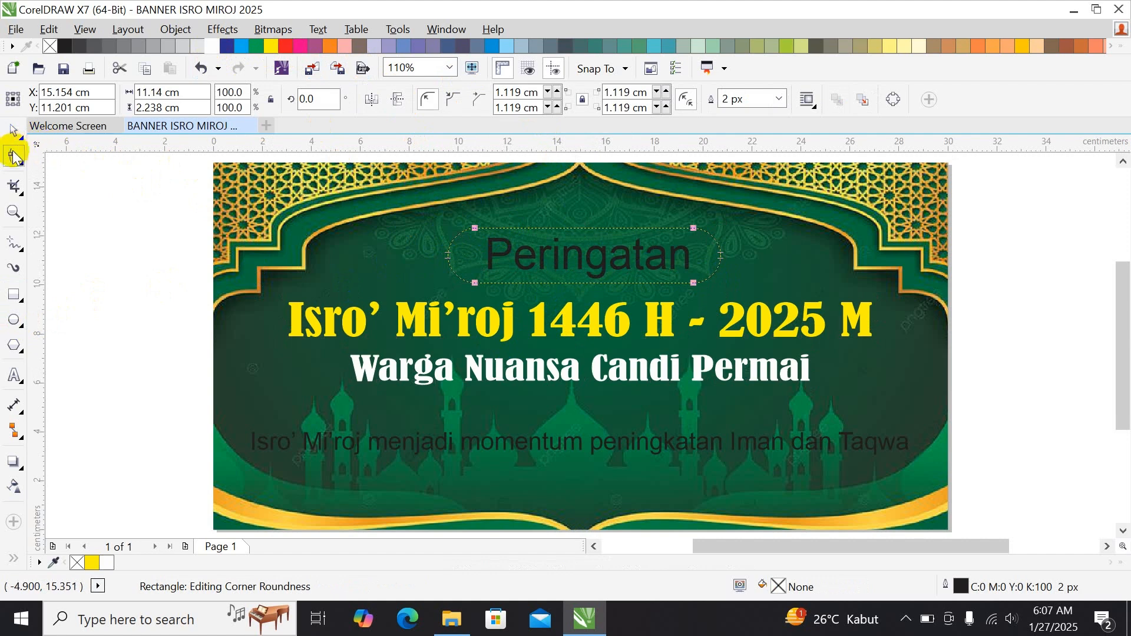
left_click(14, 131)
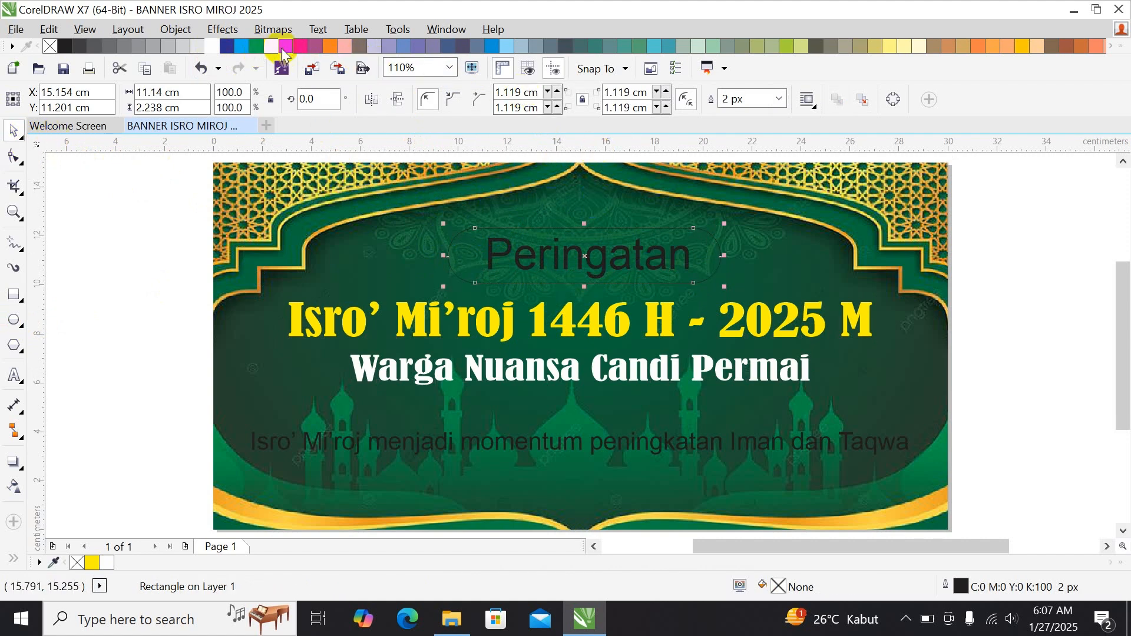
left_click(285, 46)
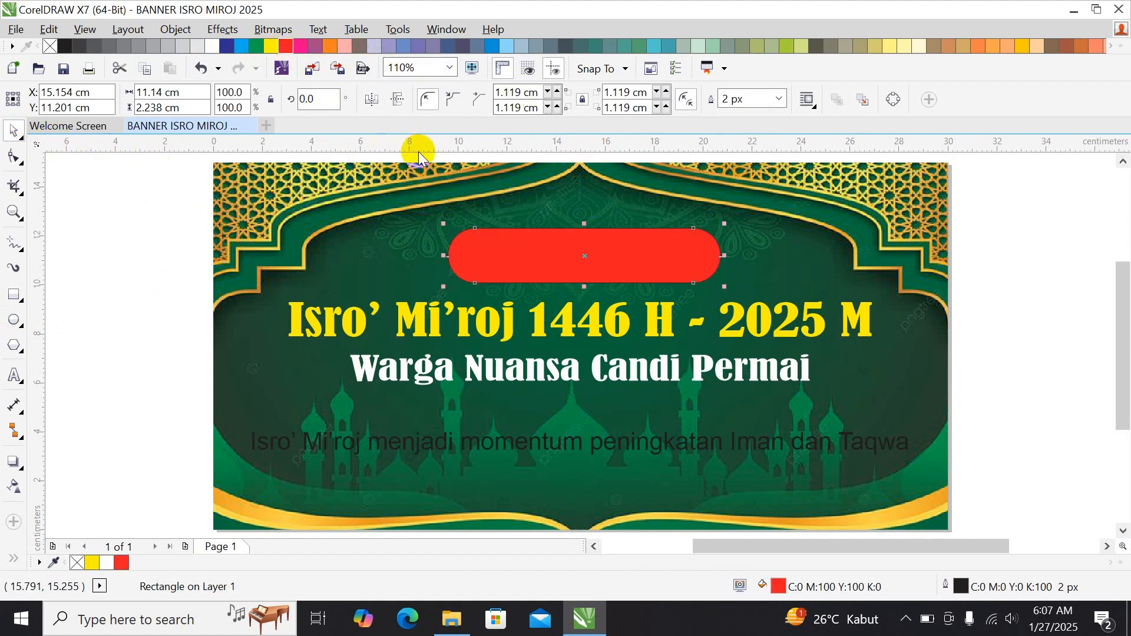
Set the red shape's outline width to 0.25 cm, using centimetres as the outline unit.
key("F12")
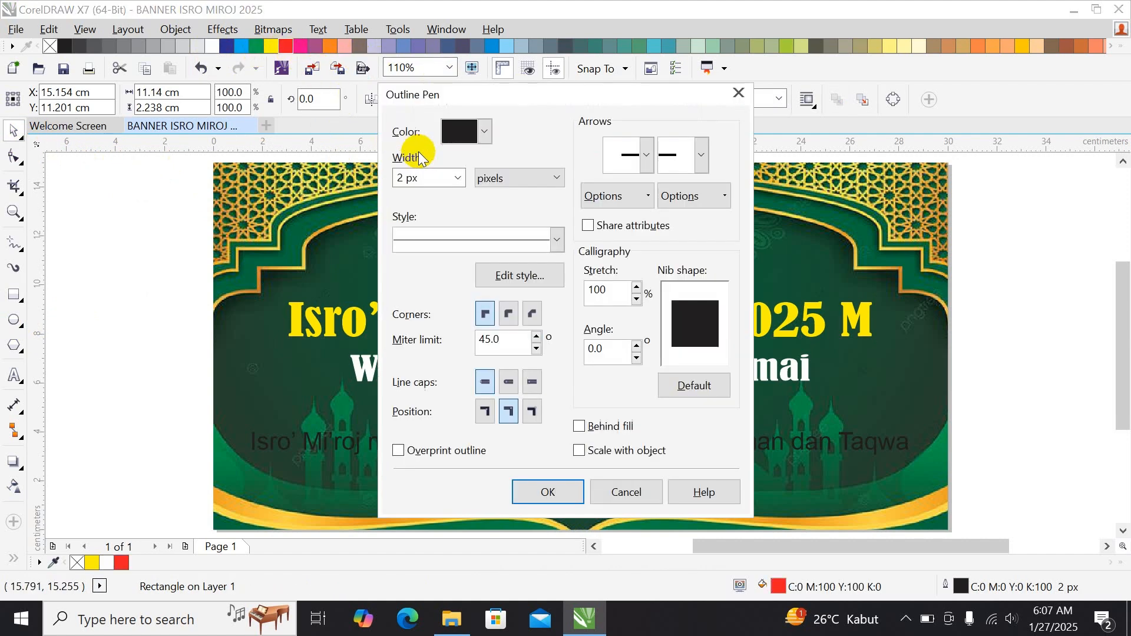
left_click(462, 178)
left_click(437, 307)
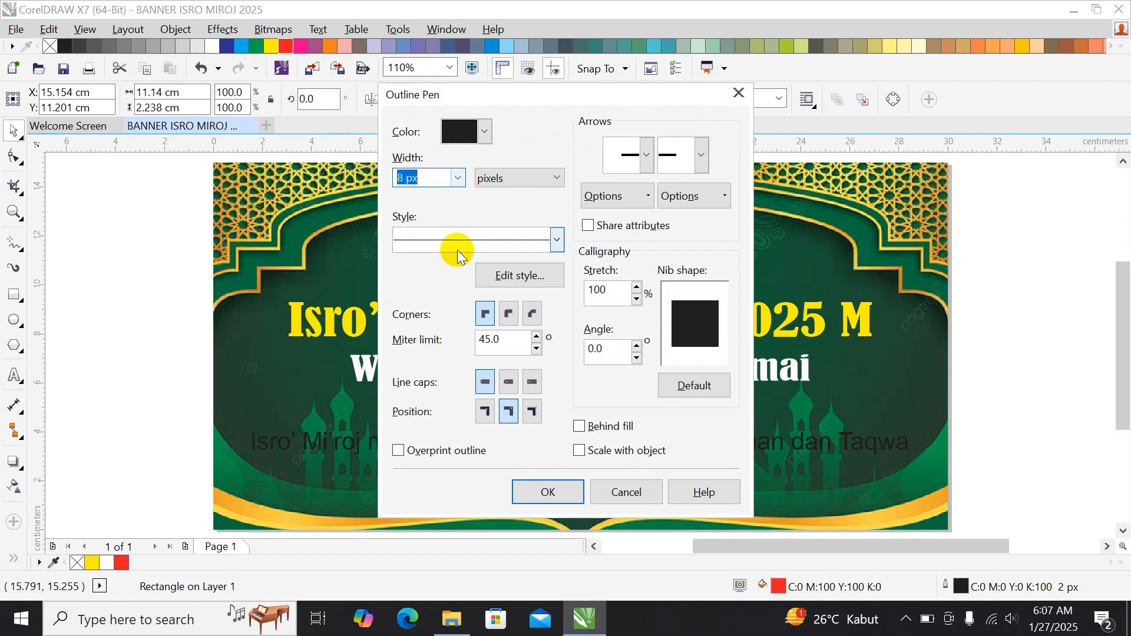
left_click(494, 187)
left_click(515, 341)
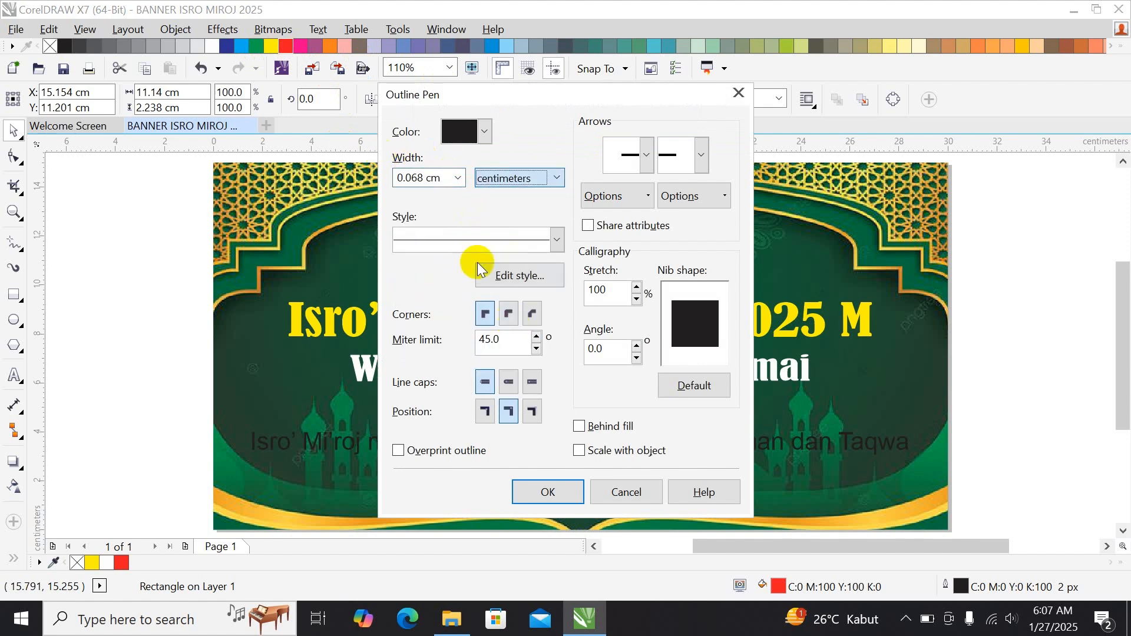
left_click(457, 178)
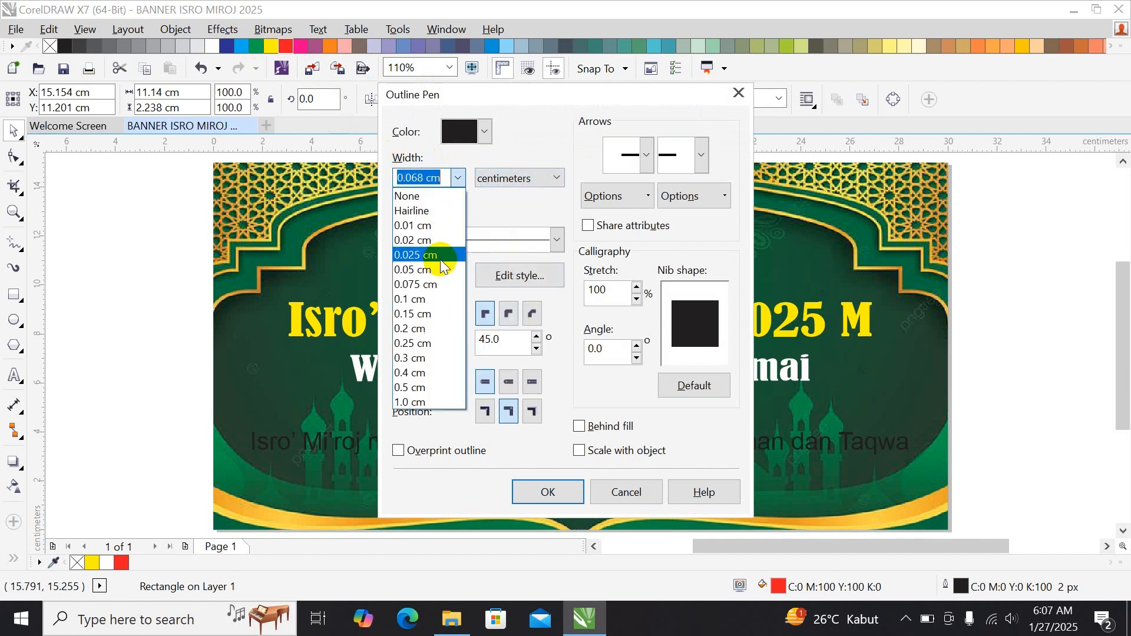
left_click(435, 345)
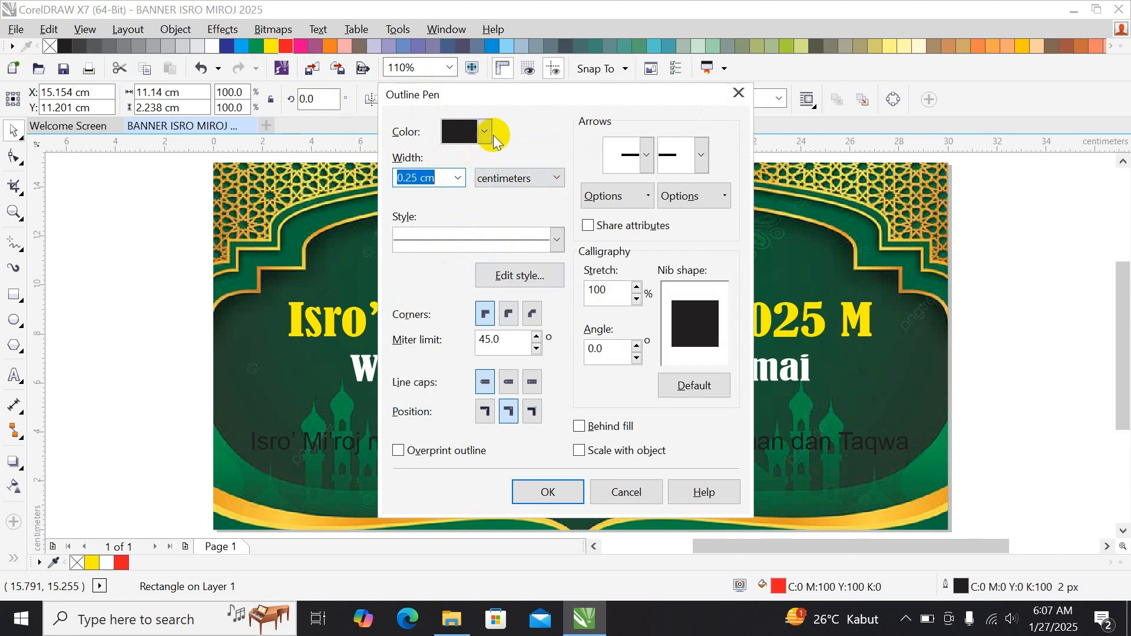
Make the red shape's outline white with round corners, placed behind the fill and scaling with the object.
left_click(486, 135)
left_click(483, 178)
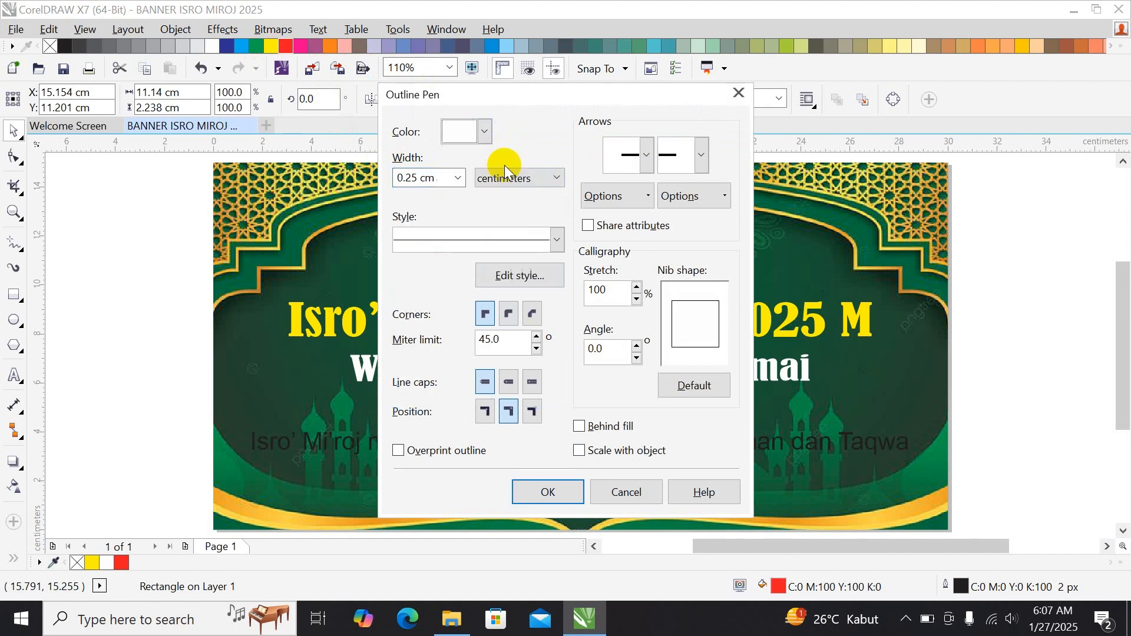
left_click(509, 313)
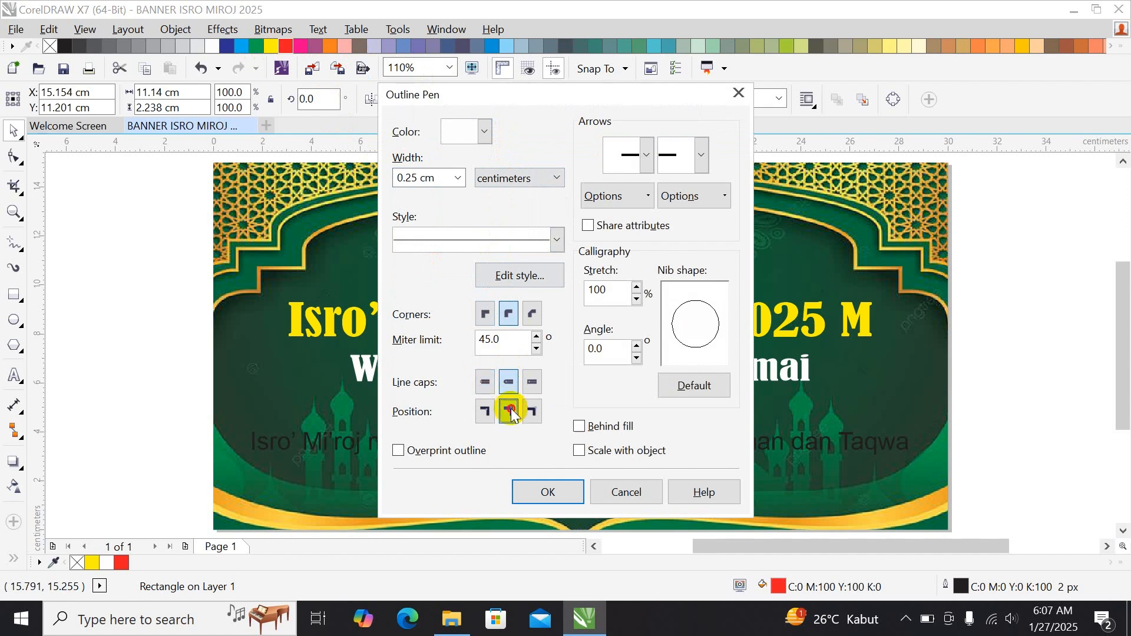
left_click(580, 427)
left_click(580, 451)
left_click(575, 491)
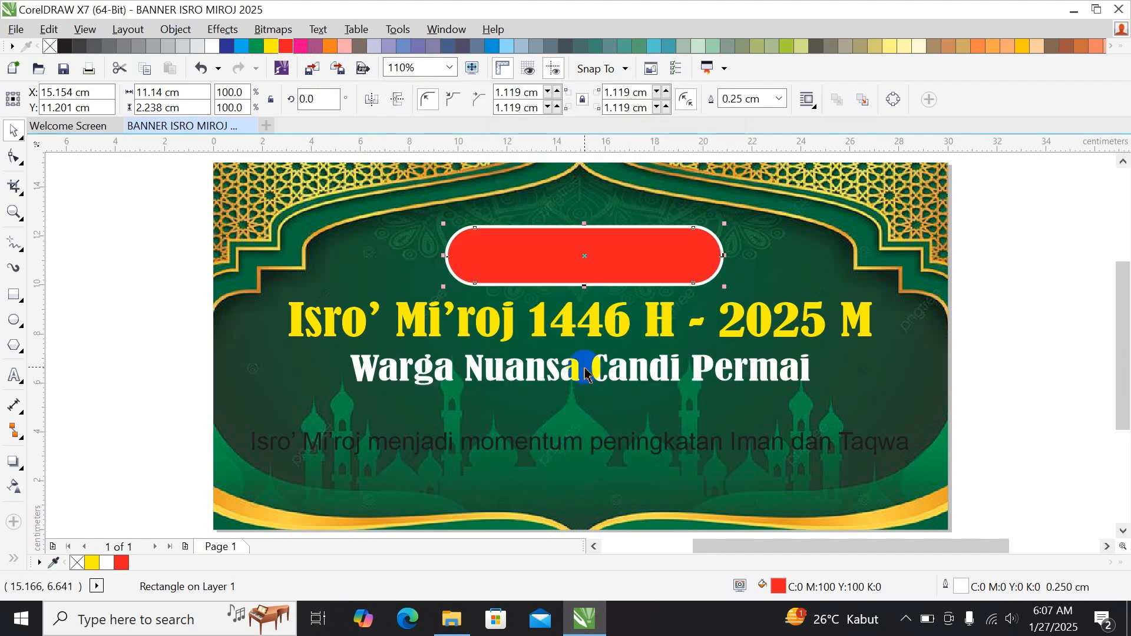
Arrange the red shape behind the "Peringatan" text but in front of the green background.
key("ctrl+Page_Down")
key("ctrl+Page_Down")
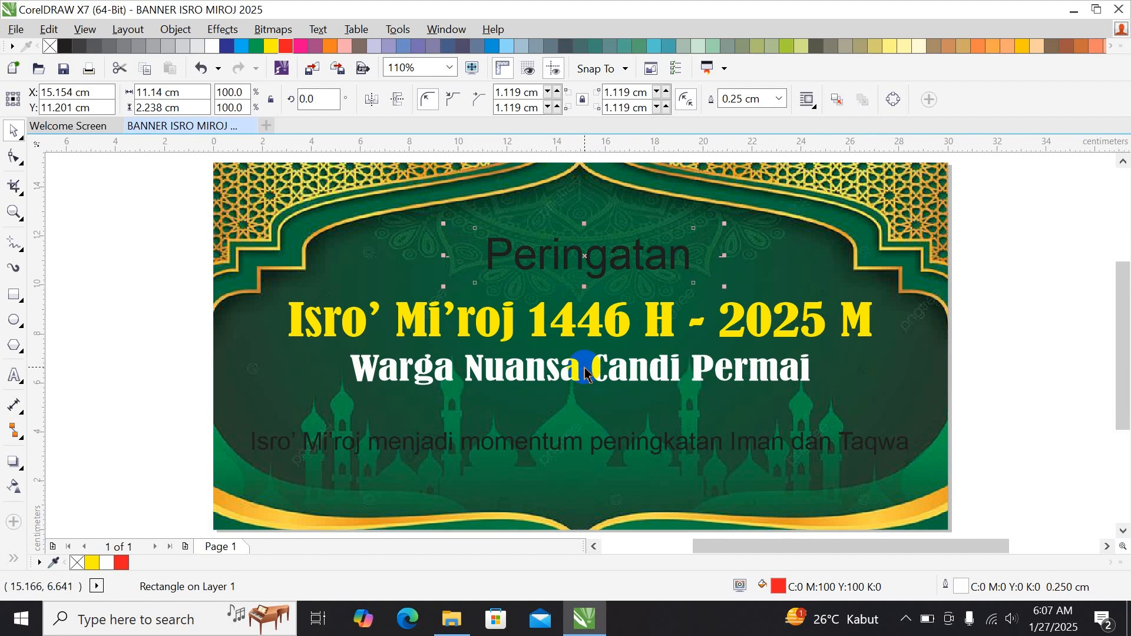
key("ctrl+Page_Up")
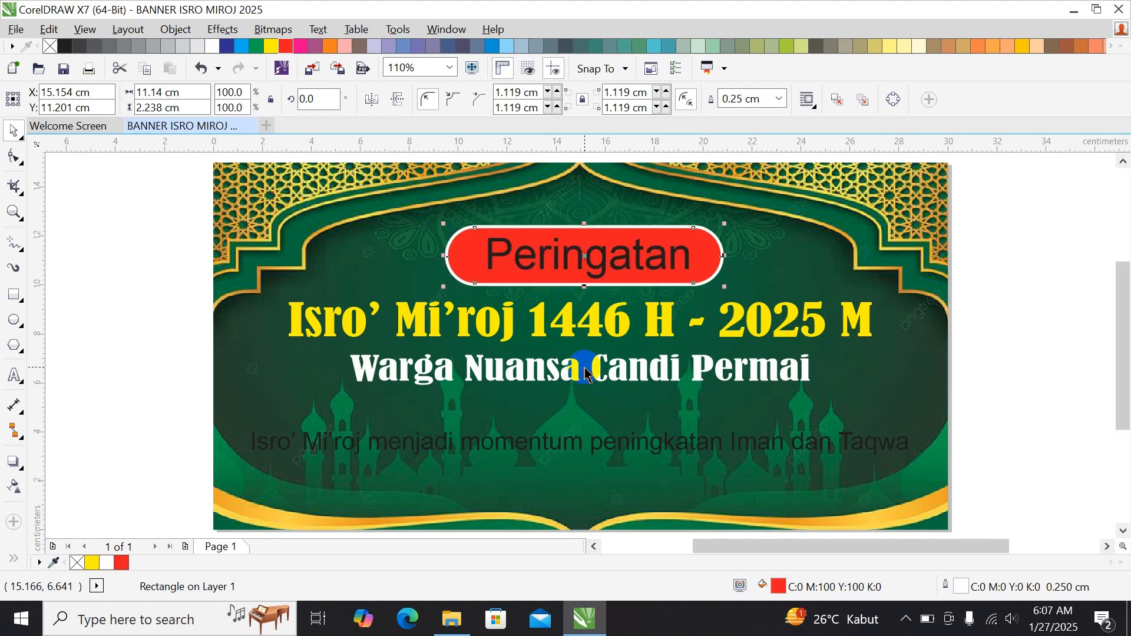
Make the "Peringatan" text bold italic and set its size to 48 pt.
left_click(683, 249)
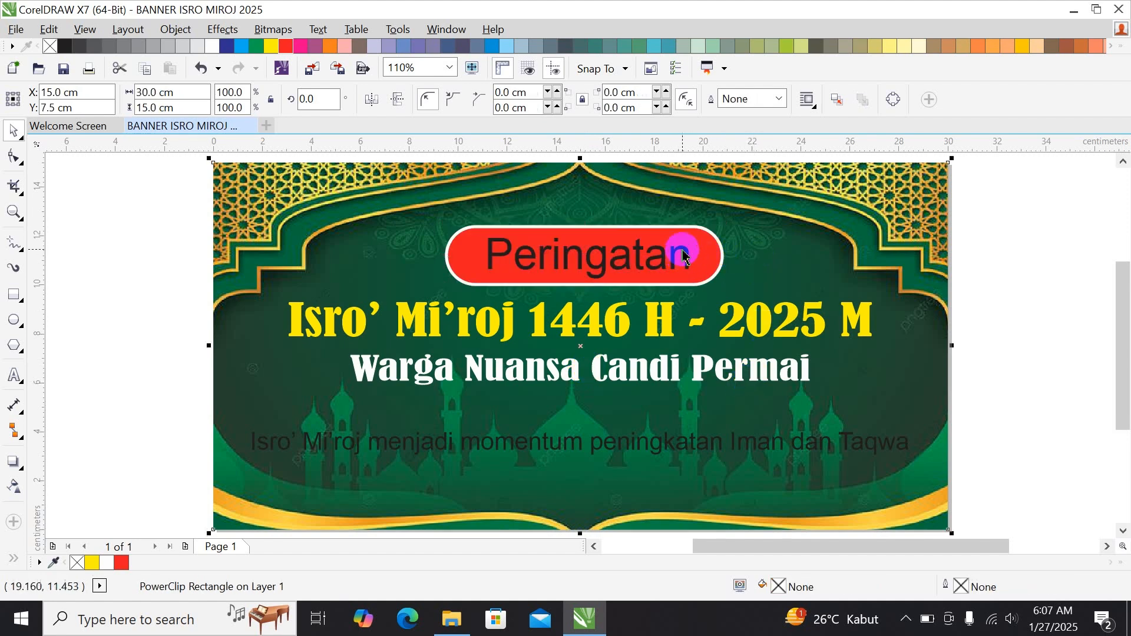
left_click(682, 250)
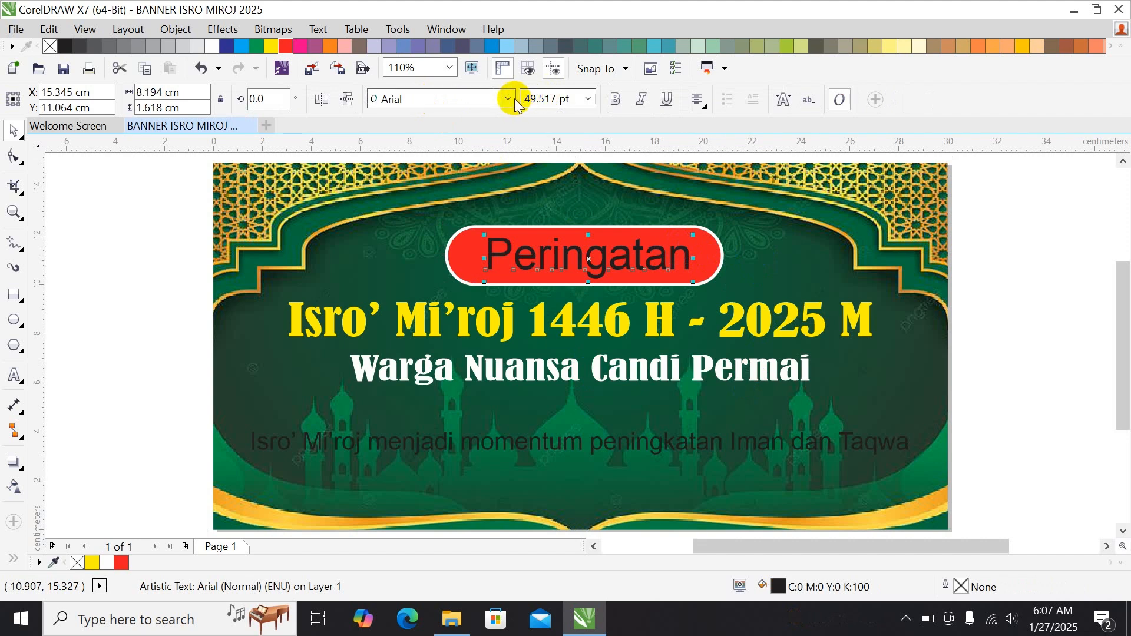
left_click(616, 98)
left_click(641, 99)
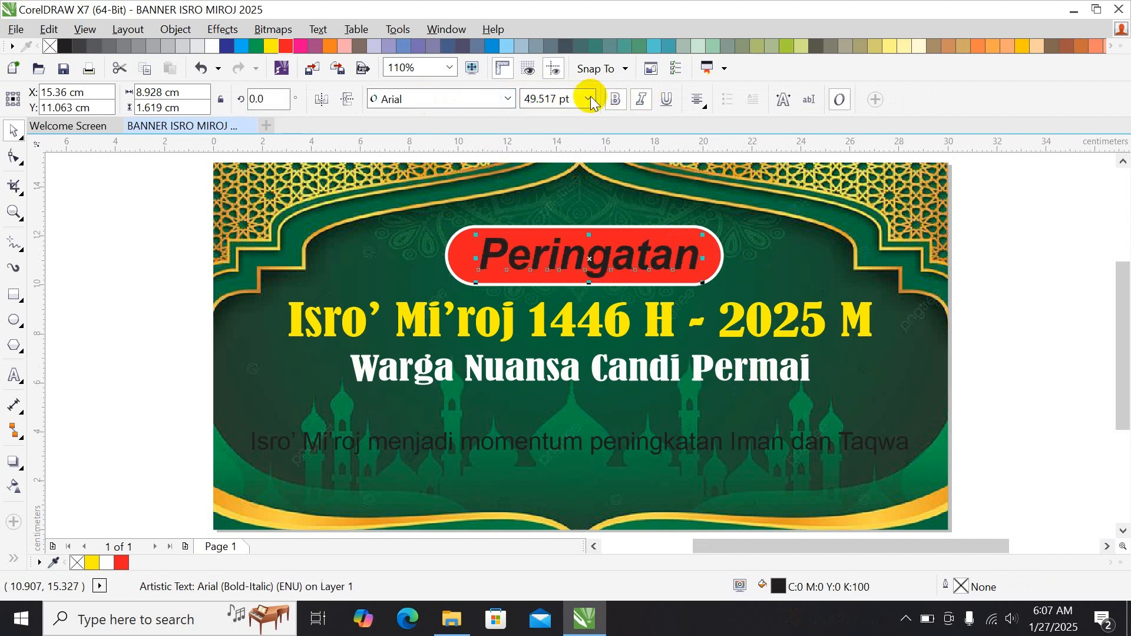
left_click(588, 98)
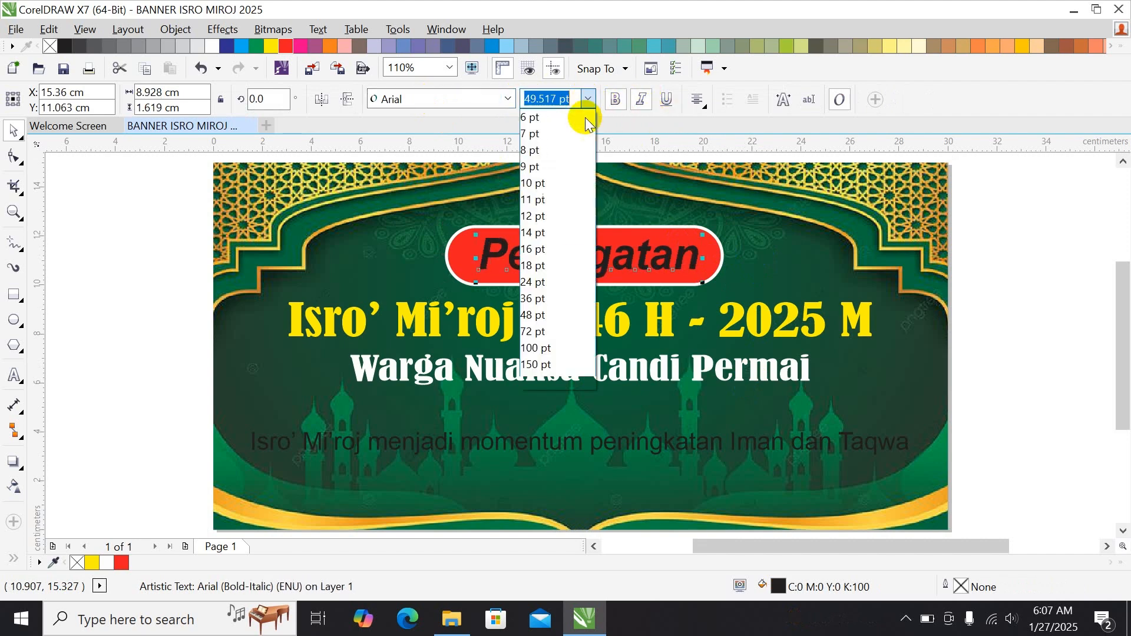
left_click(573, 315)
Try the "Peringatan" text in non-bold Berlin Sans FB and in Brush Script MT.
scroll(646, 246, "up", 2)
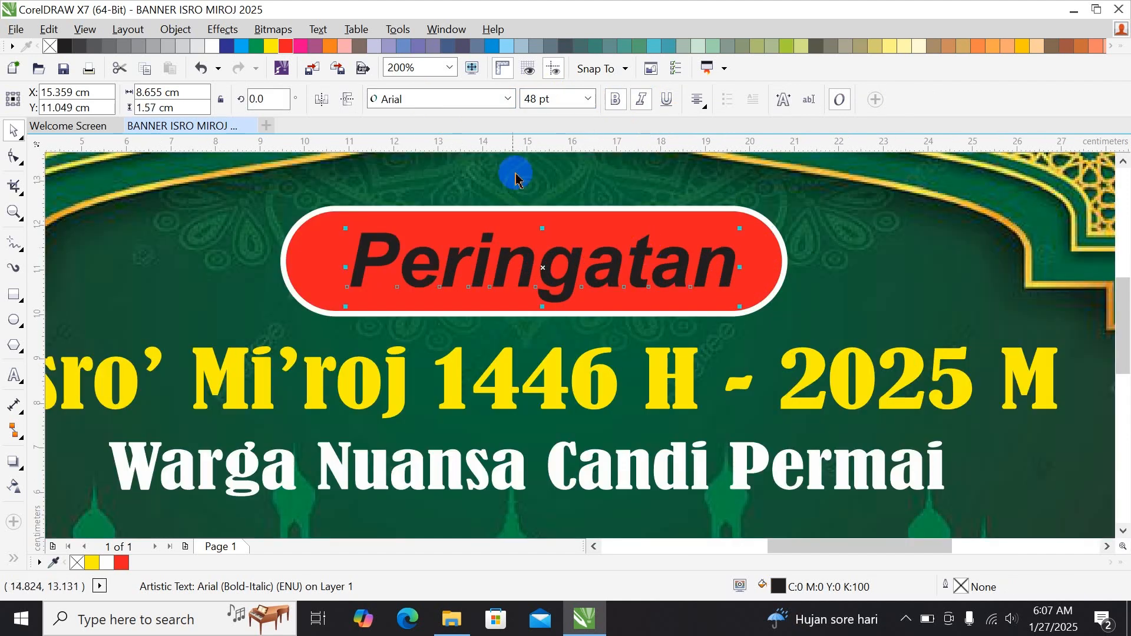
left_click(508, 99)
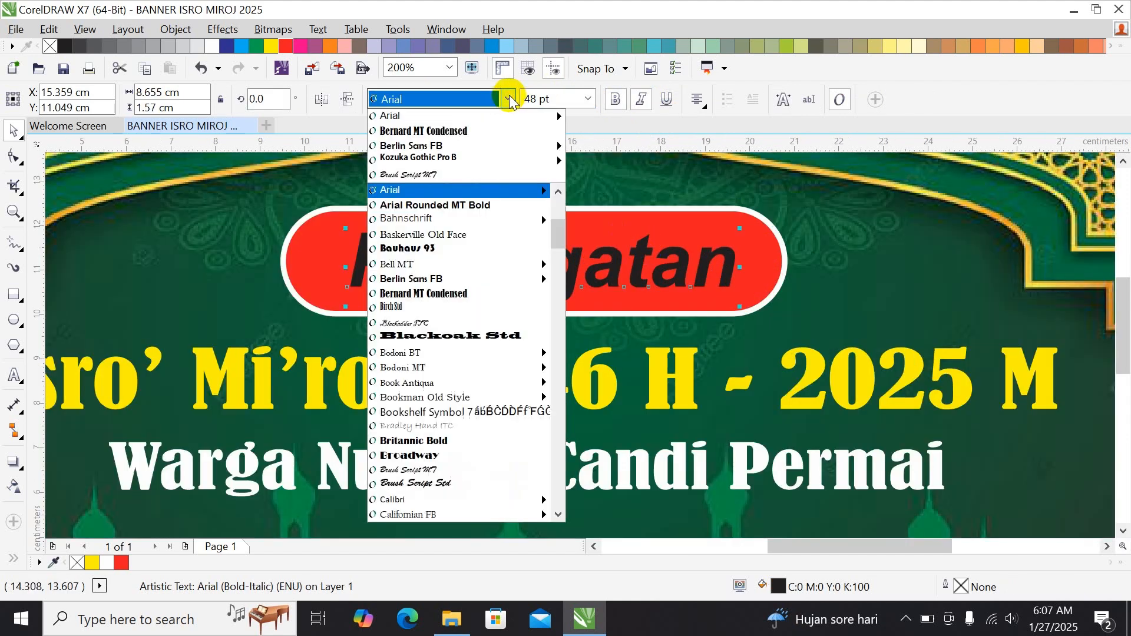
left_click(485, 146)
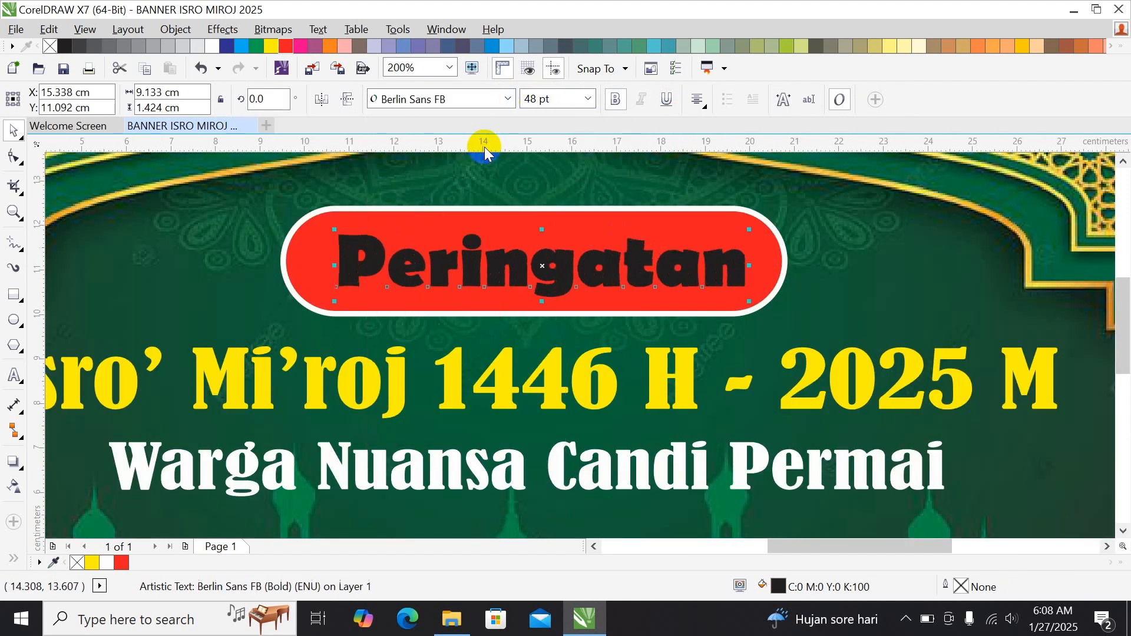
left_click(616, 99)
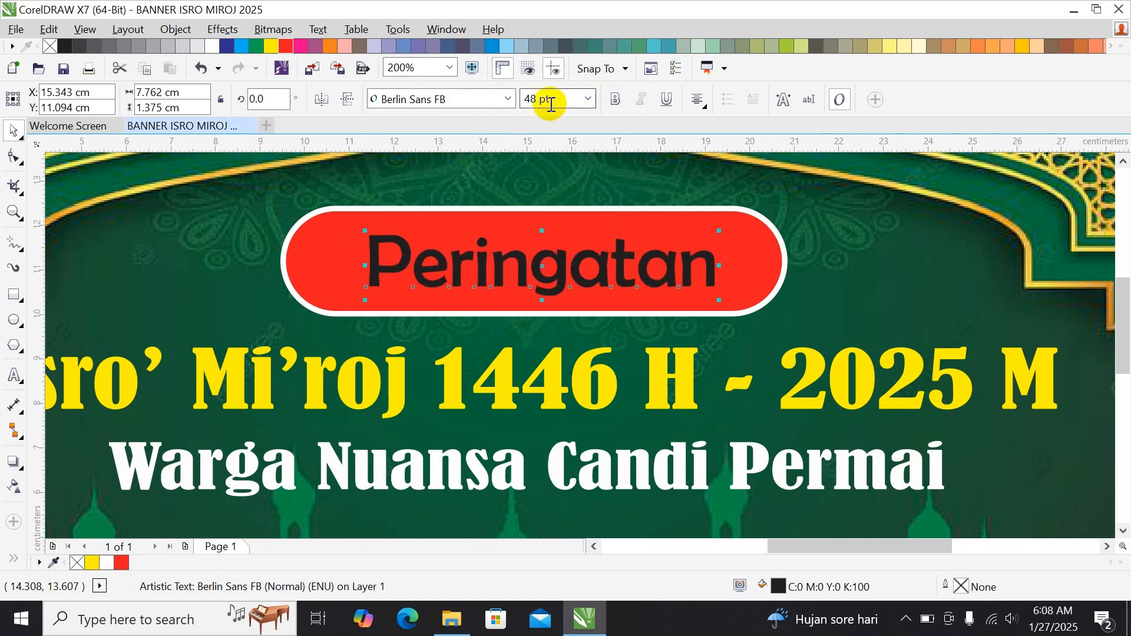
left_click(507, 99)
left_click(495, 173)
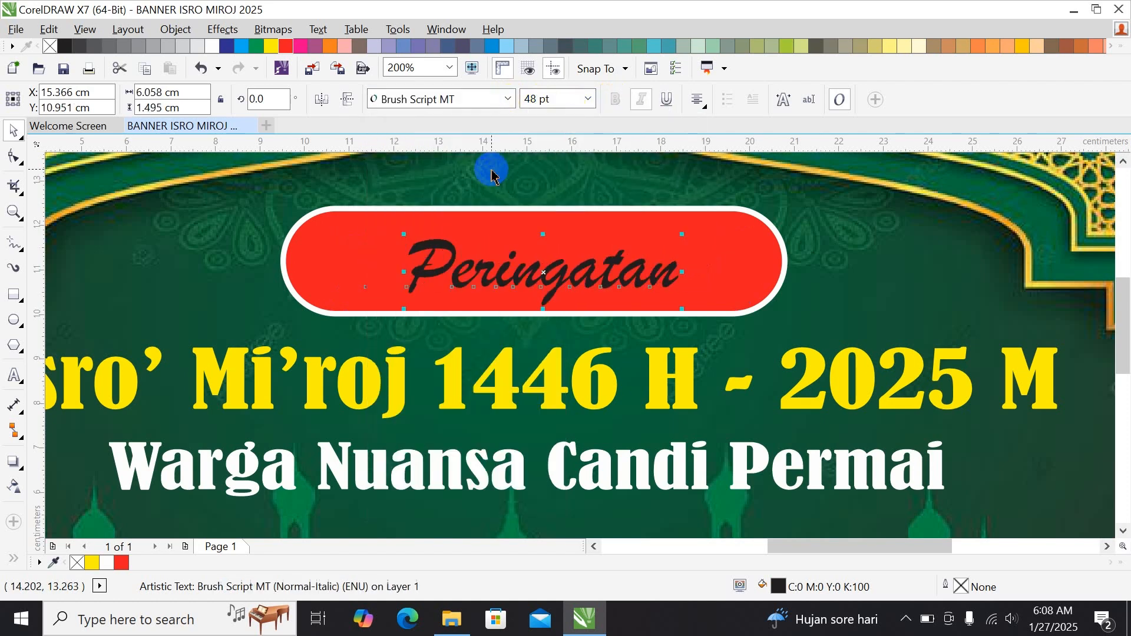
Set "Peringatan" in Brush Script Std with a white fill and move it to about the middle of the red shape.
left_click(507, 99)
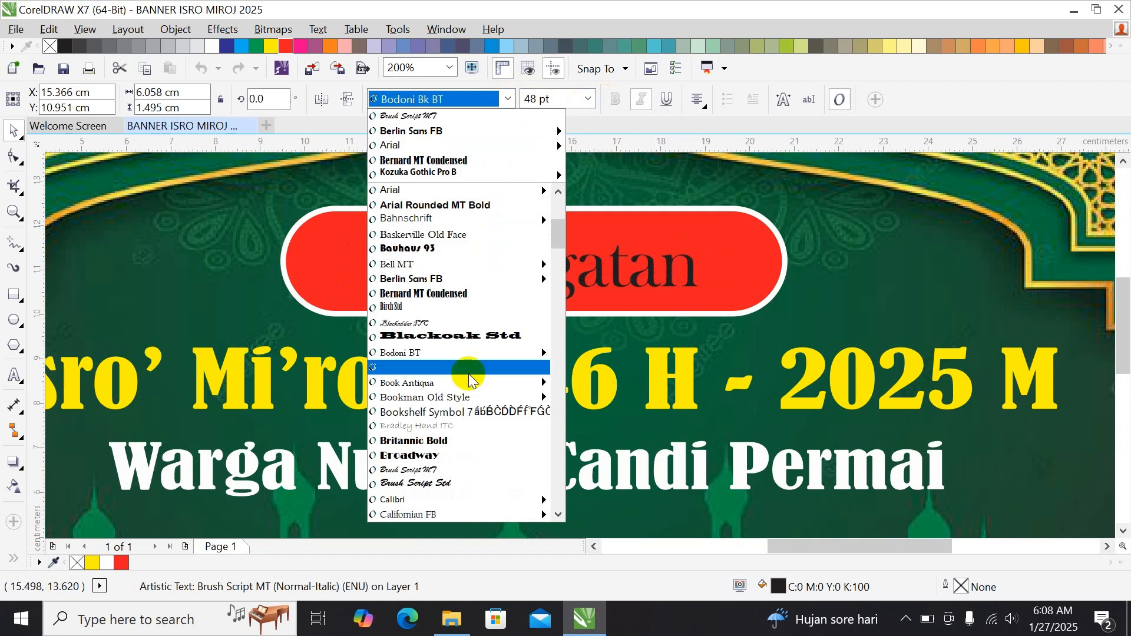
left_click(465, 482)
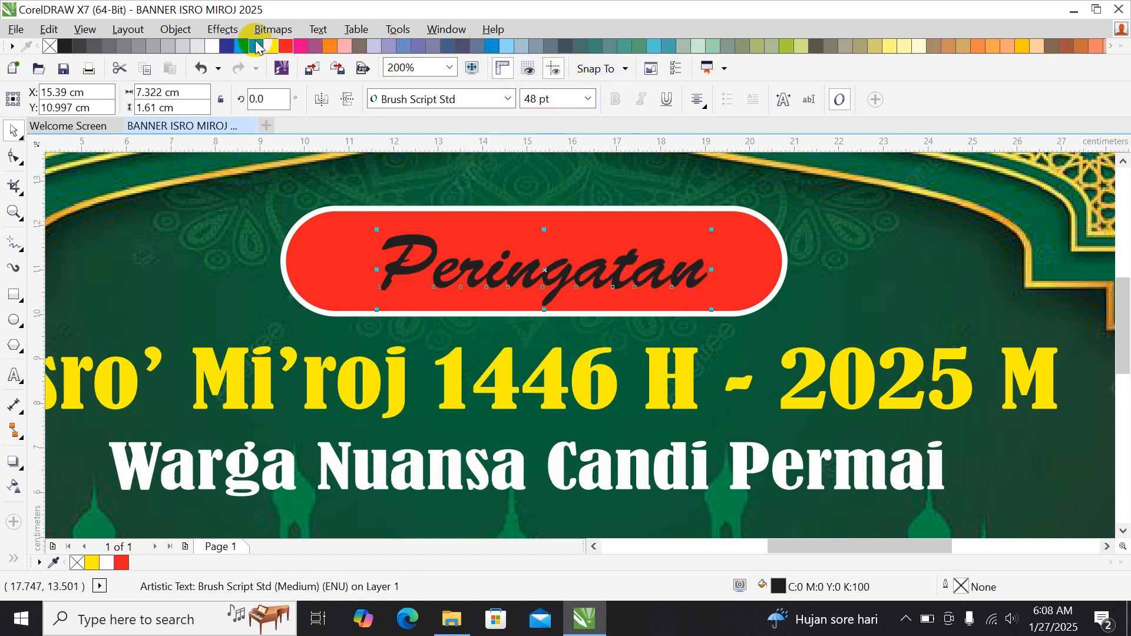
left_click_drag(212, 46, 533, 264)
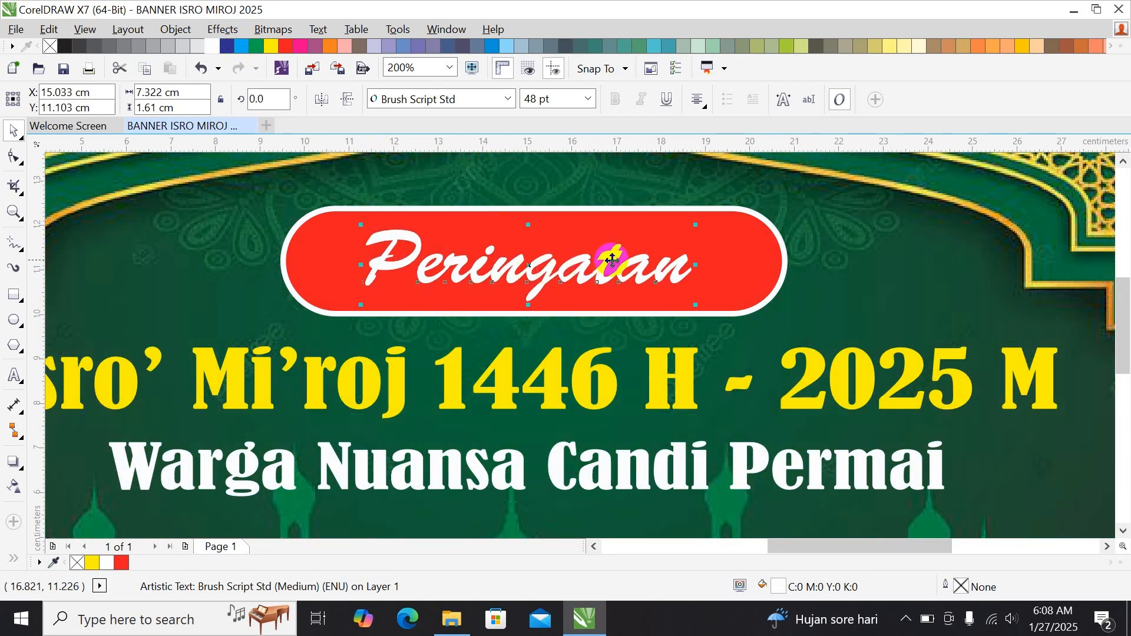
Change the wording "Peringatan" on the red shape to "Pengajian Umum".
double_click(449, 260)
left_click_drag(446, 262, 724, 265)
type("ngajian")
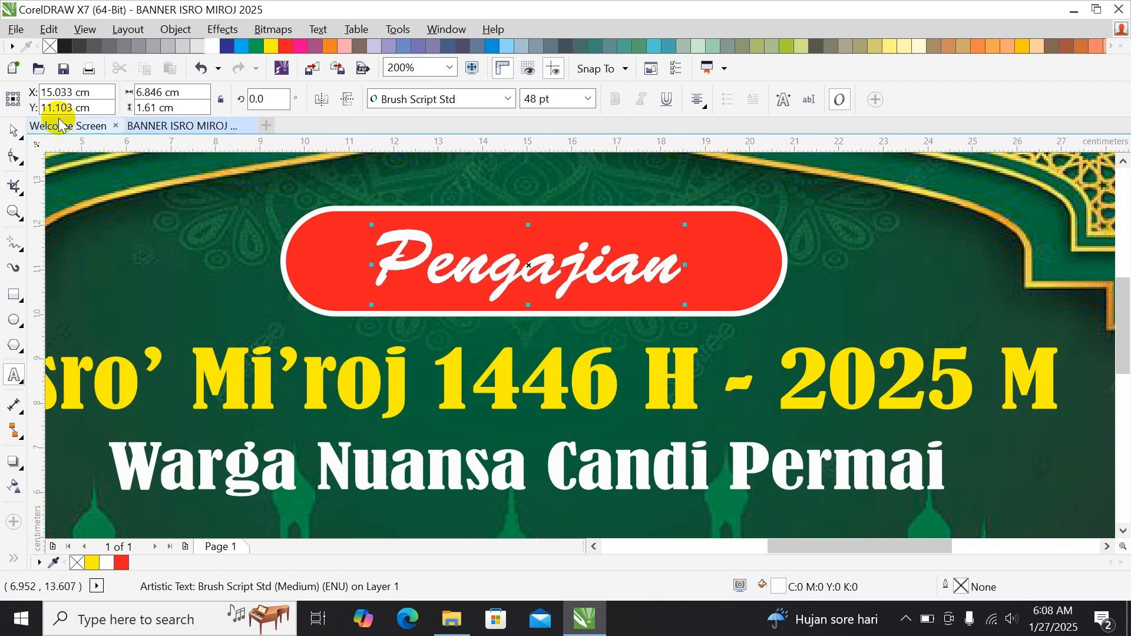
type(" Umum")
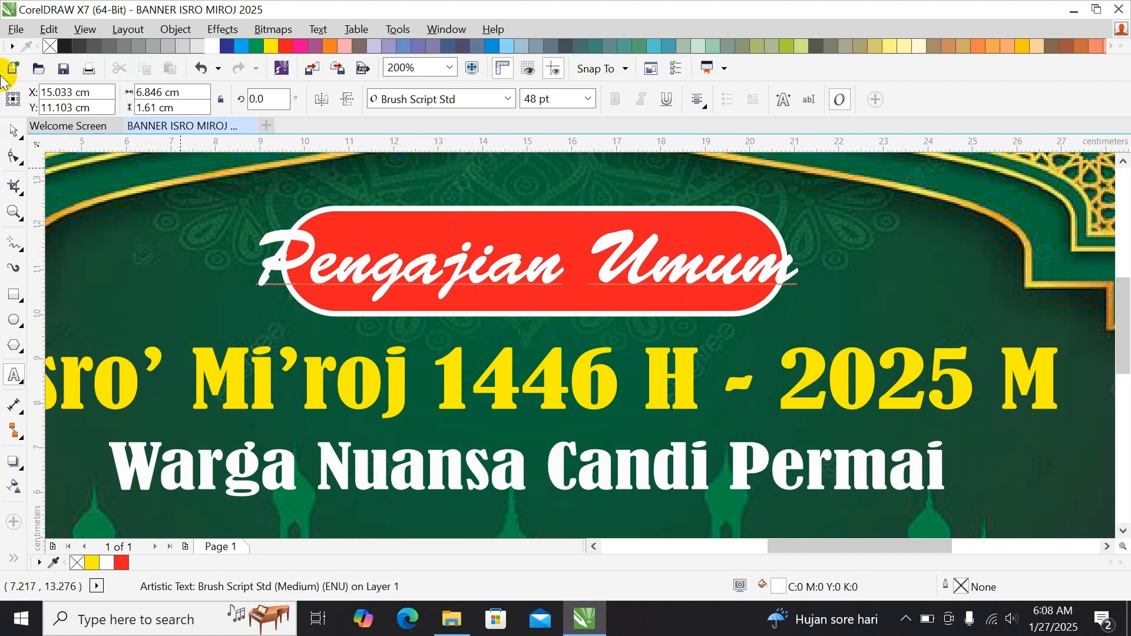
Widen the red rounded shape about its centre to about 13.7 cm so it encloses "Pengajian Umum".
left_click(13, 130)
left_click(432, 213)
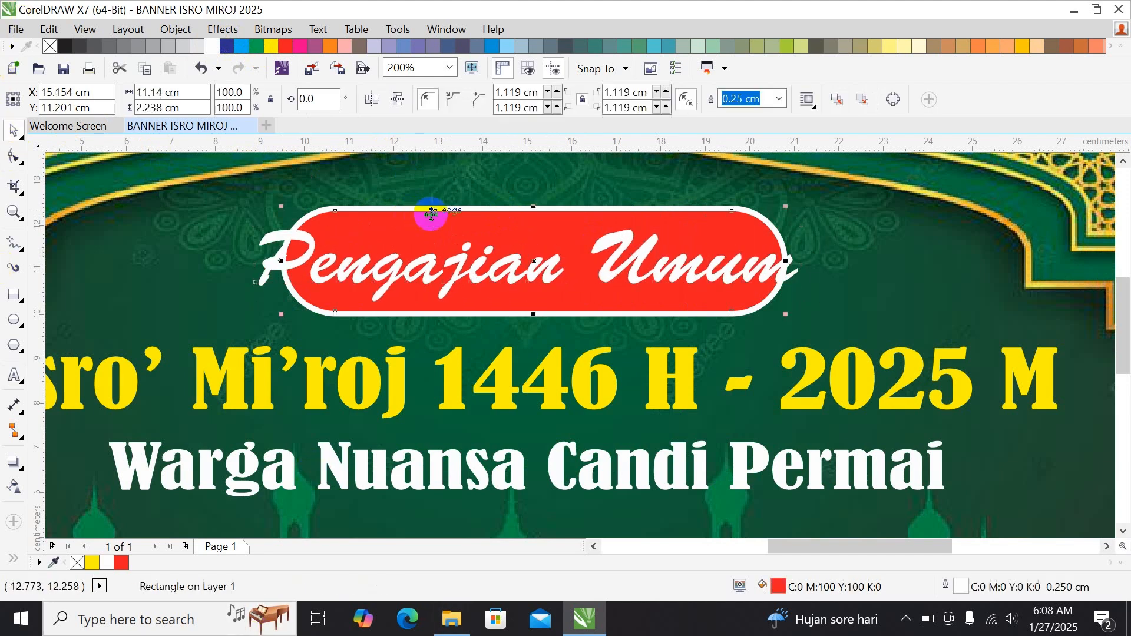
left_click_drag(787, 261, 844, 266)
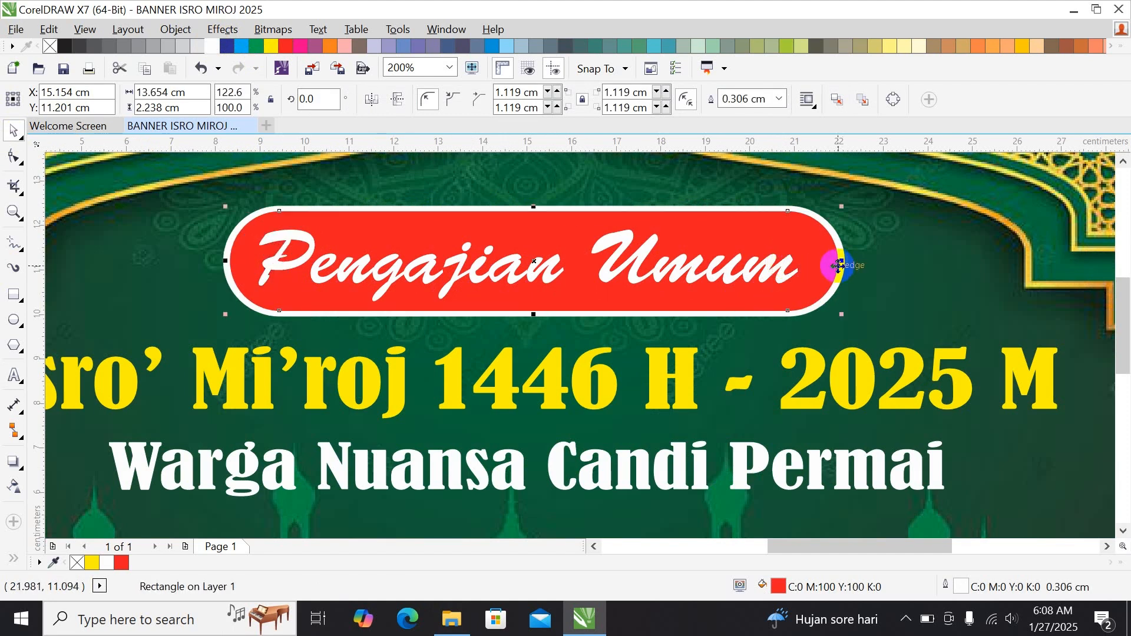
Place a vertical guideline at the page's horizontal centre, at about X 15 cm.
scroll(839, 265, "down", 1)
left_click(715, 205)
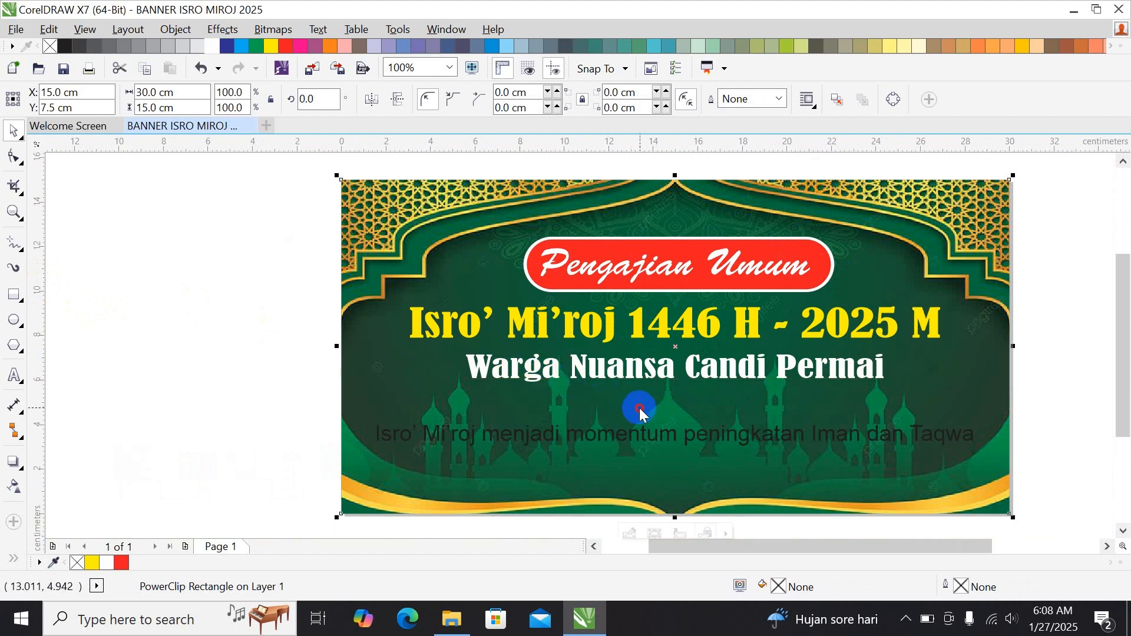
left_click_drag(639, 408, 676, 413)
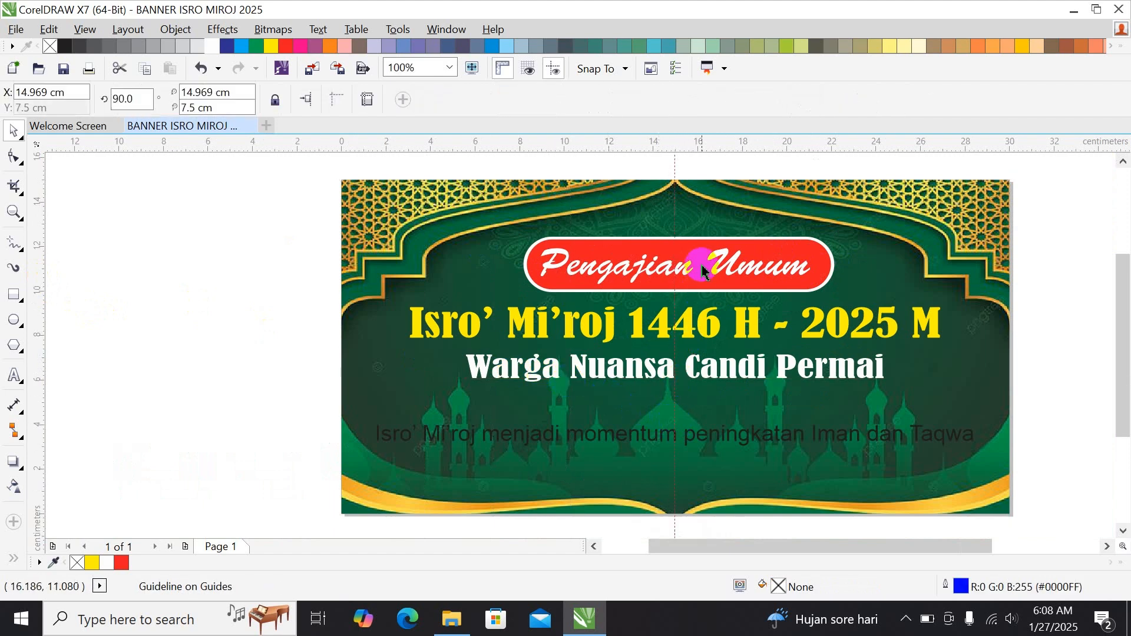
Nudge the red rounded shape left until it is centred on the vertical guideline, at about X 15 cm.
left_click(703, 245)
scroll(700, 245, "up", 1)
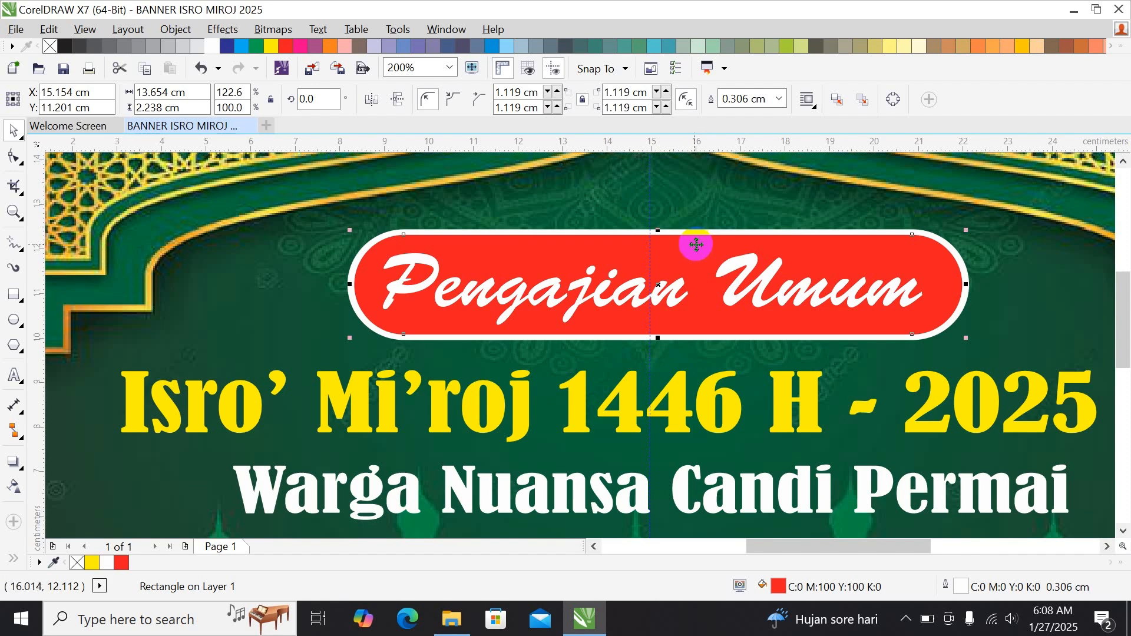
key("Left")
key("Left")
key("Left")
key("Left")
key("Left")
key("Left")
key("Left")
key("Left")
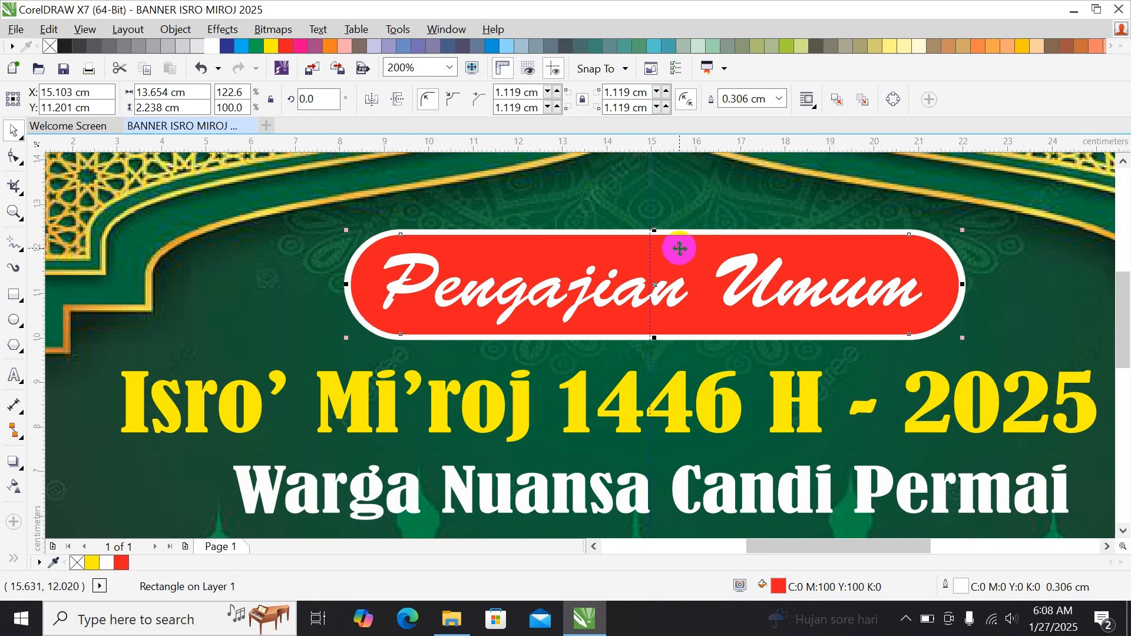
Nudge the "Pengajian Umum" text slightly left to centre it on the guideline, at about X 14.95 cm.
left_click(677, 283)
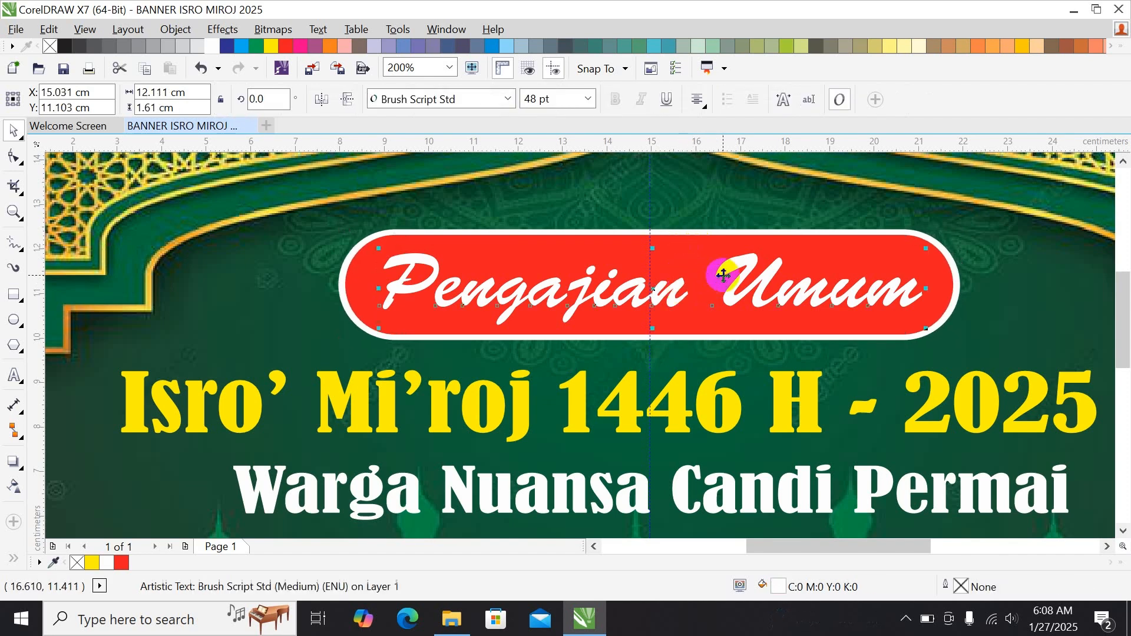
scroll(656, 294, "up", 3)
key("Left")
key("Left")
key("Left")
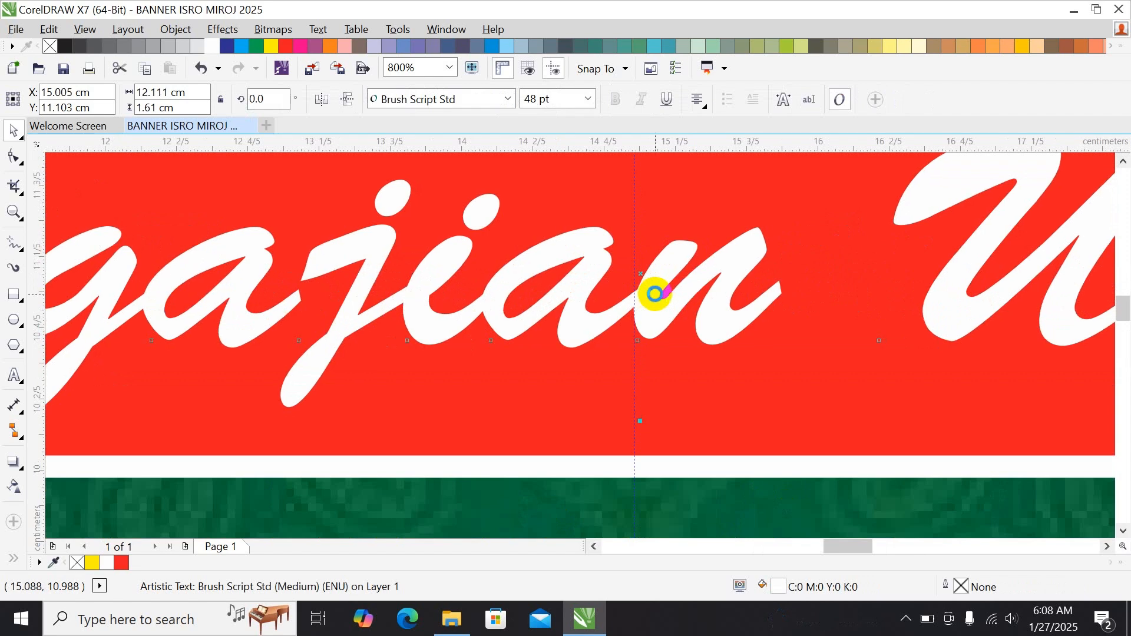
scroll(656, 294, "down", 3)
scroll(656, 295, "down", 3)
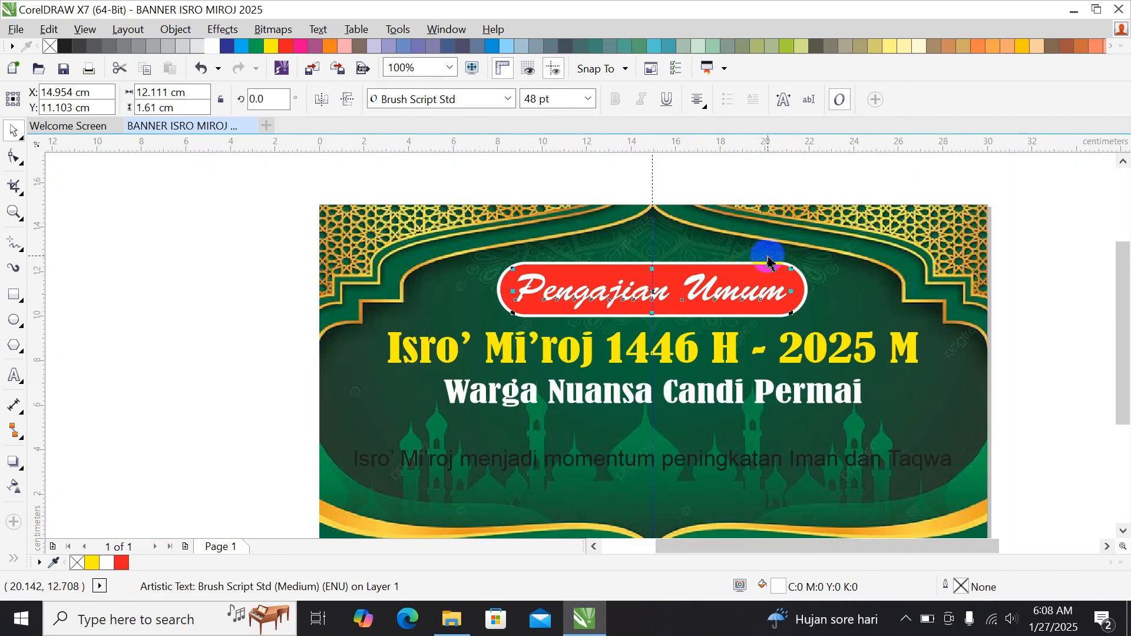
left_click(774, 276)
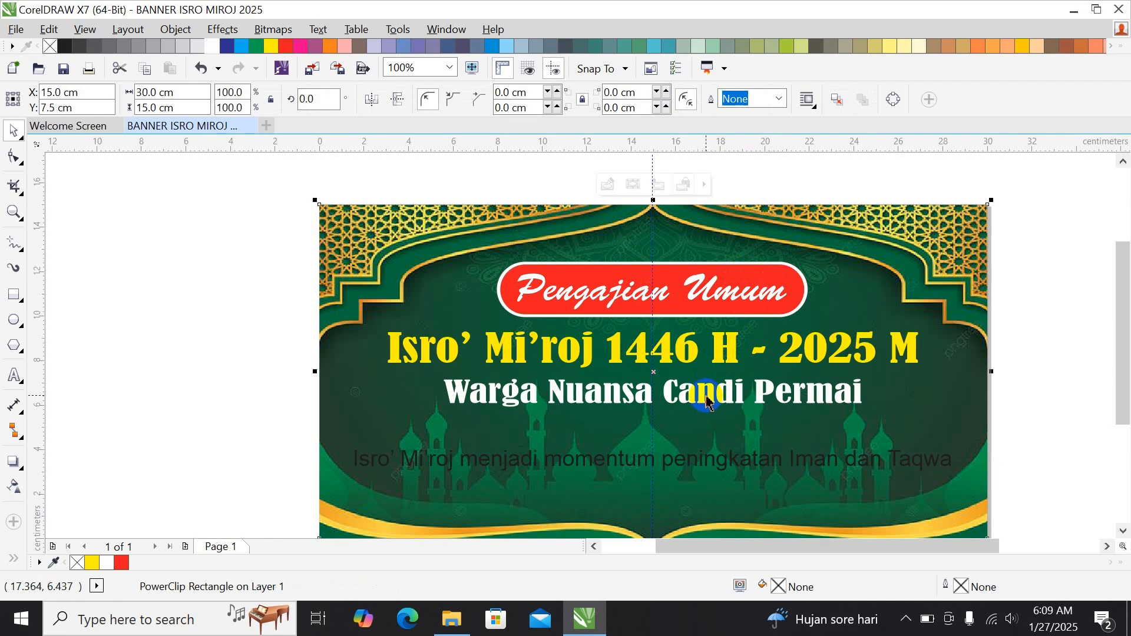
scroll(707, 403, "up", 1)
scroll(710, 403, "down", 1)
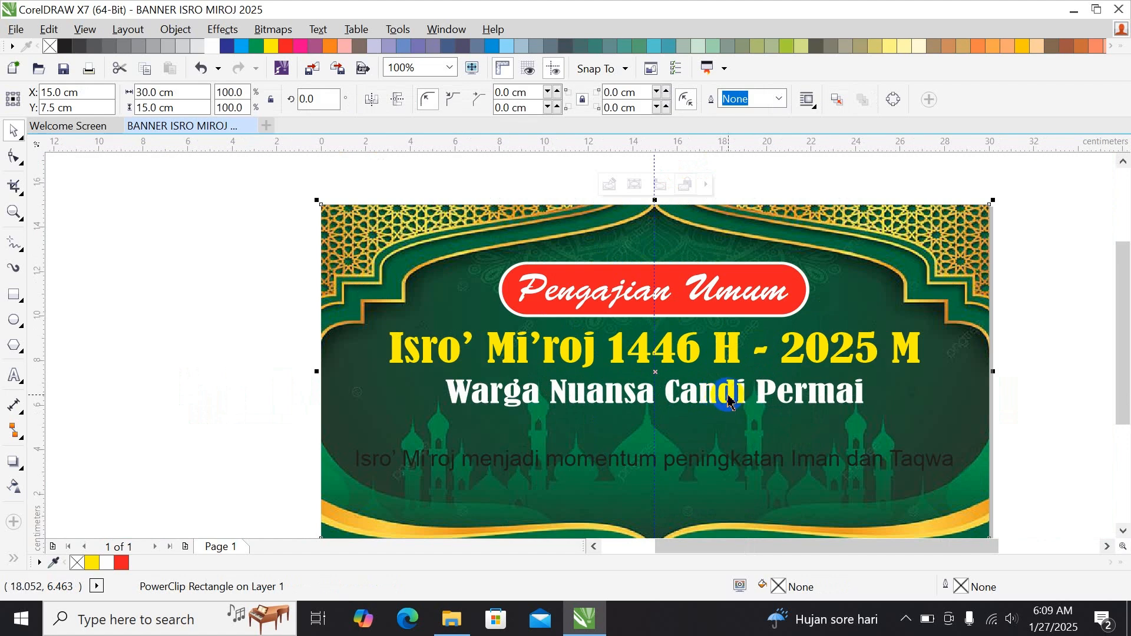
Set the theme sentence "Isro' Mi'roj menjadi momentum peningkatan Iman dan Taqwa" in Berlin Sans FB with a red fill.
left_click(737, 460)
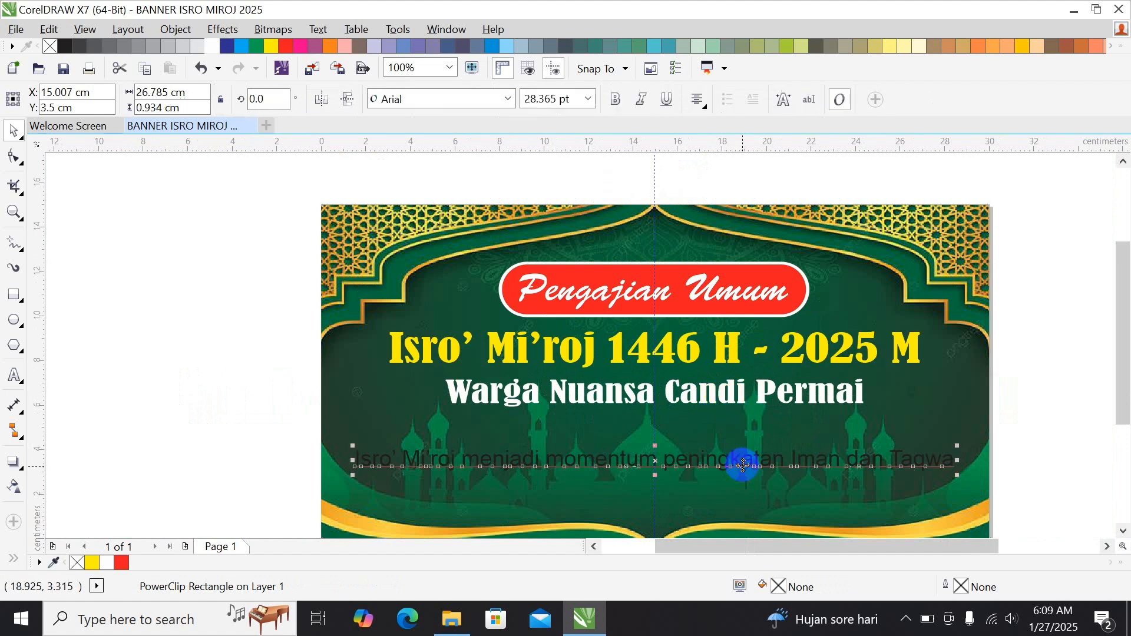
left_click(509, 99)
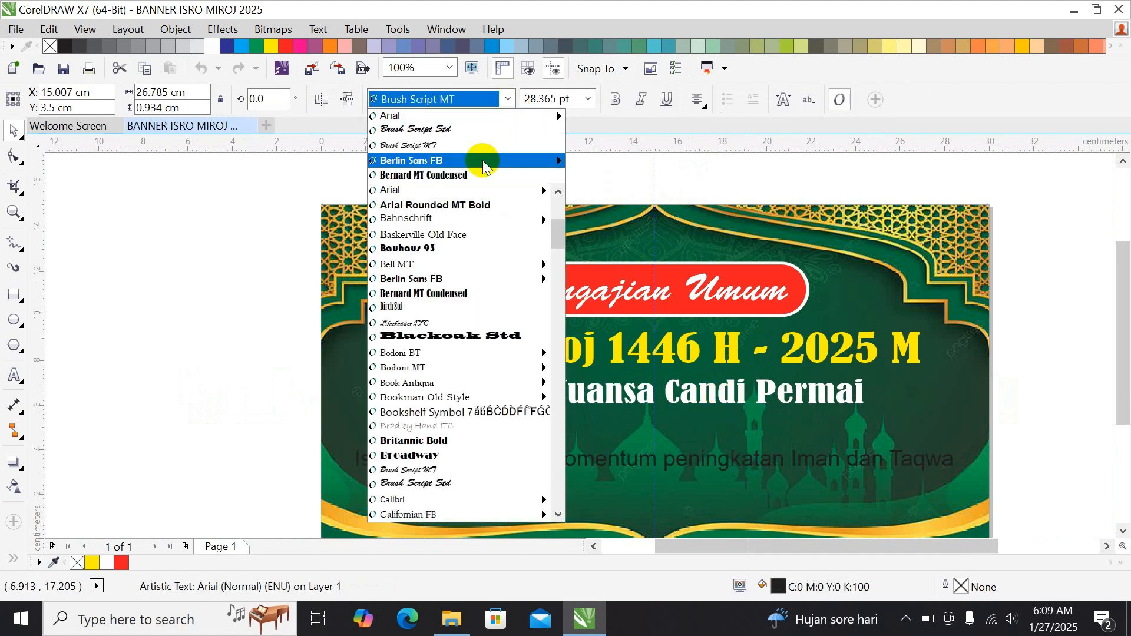
left_click(478, 279)
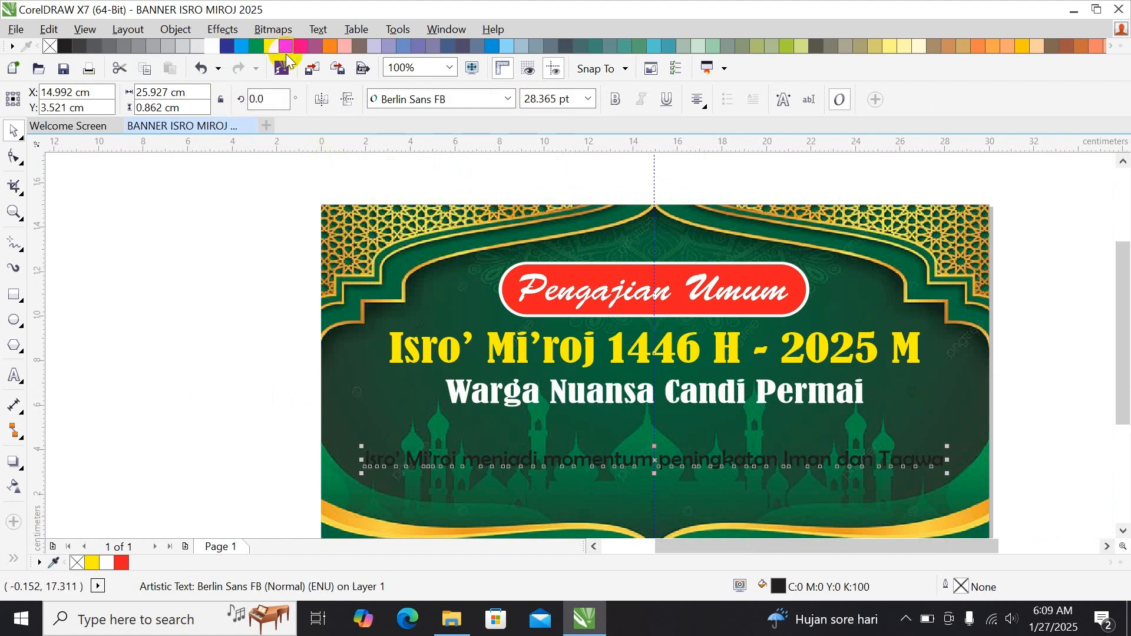
left_click(286, 47)
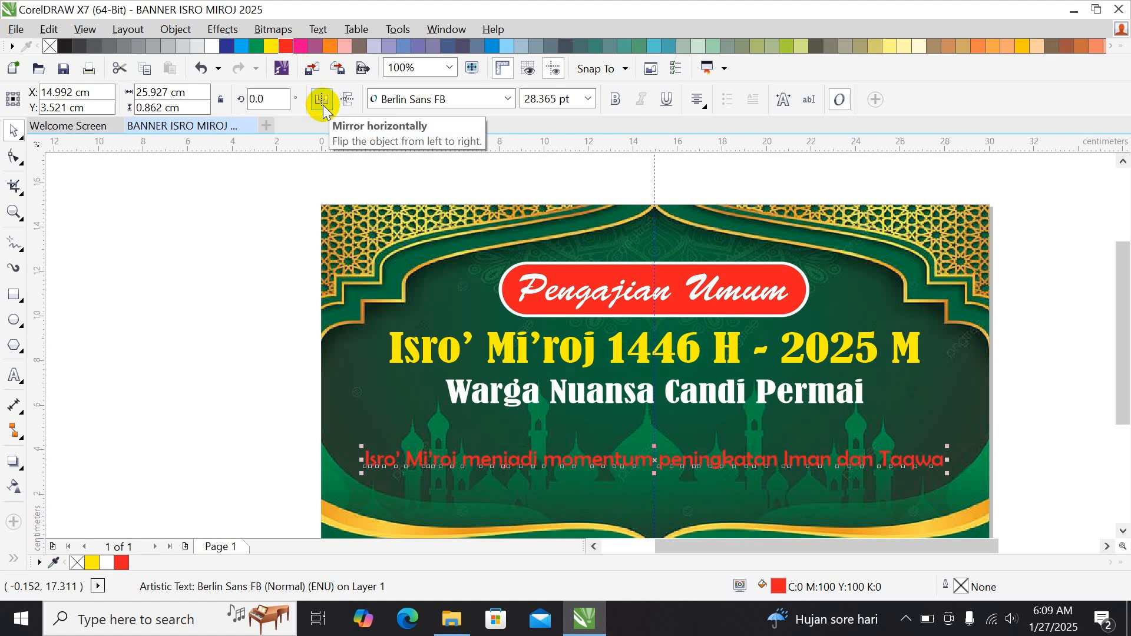
Give the theme sentence a white 0.2 cm outline with round corners and round line caps, placed behind the fill.
key("F12")
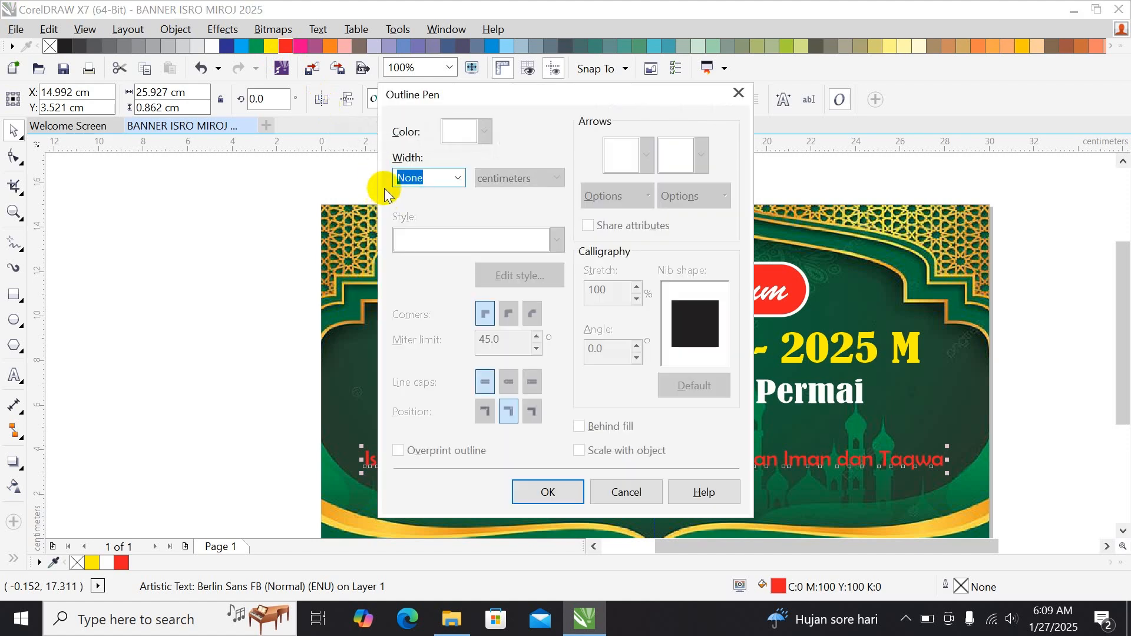
left_click(460, 177)
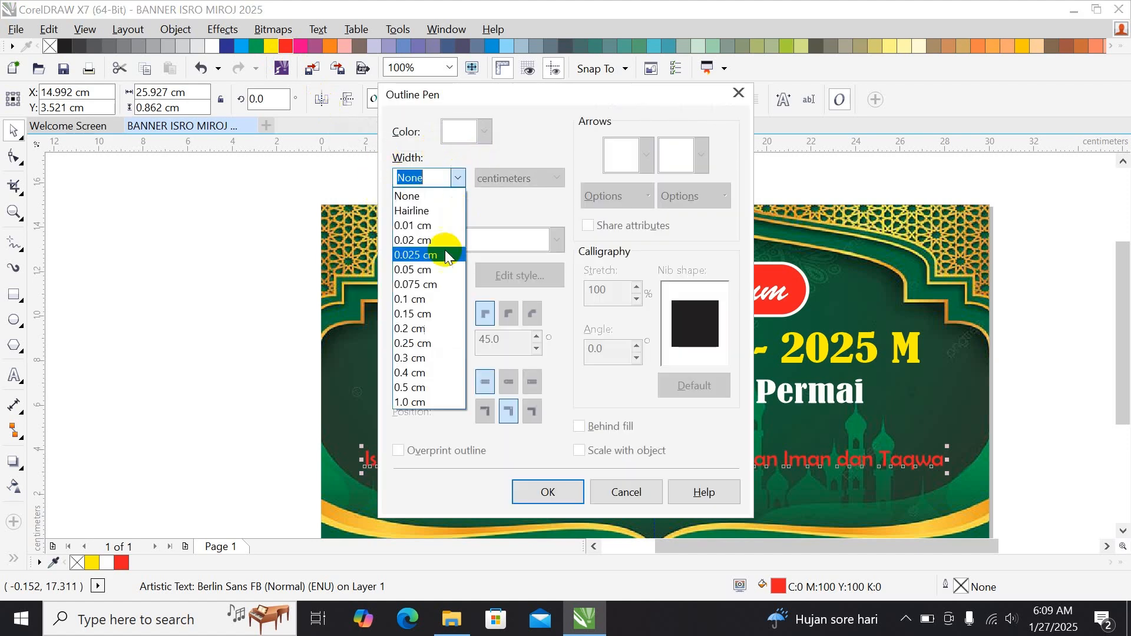
left_click(419, 328)
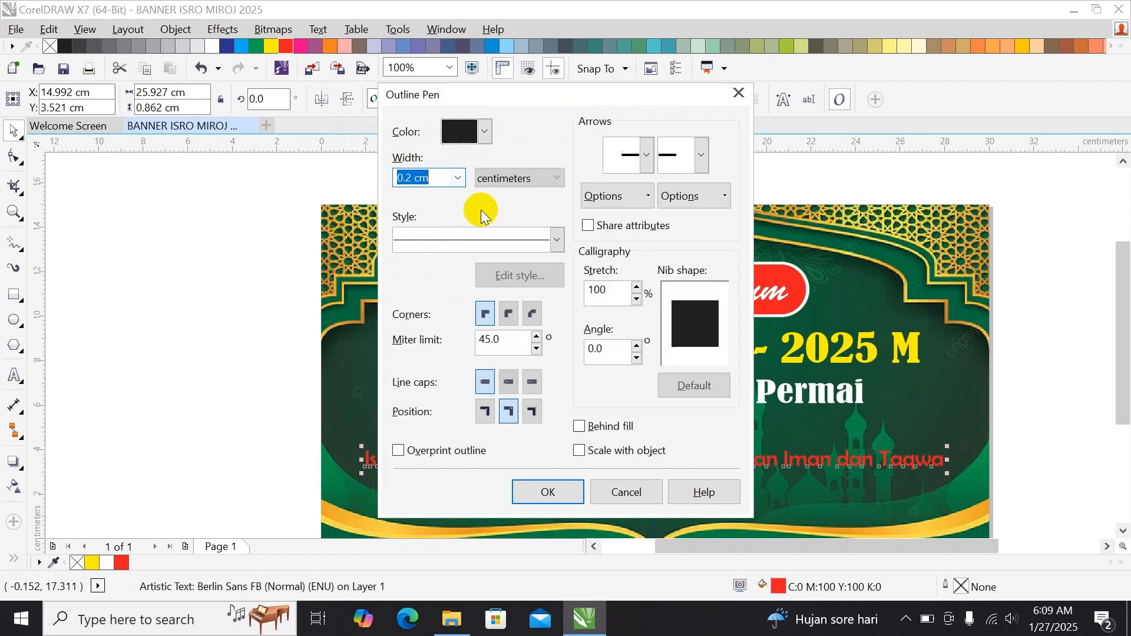
left_click(485, 131)
left_click(500, 174)
left_click(508, 313)
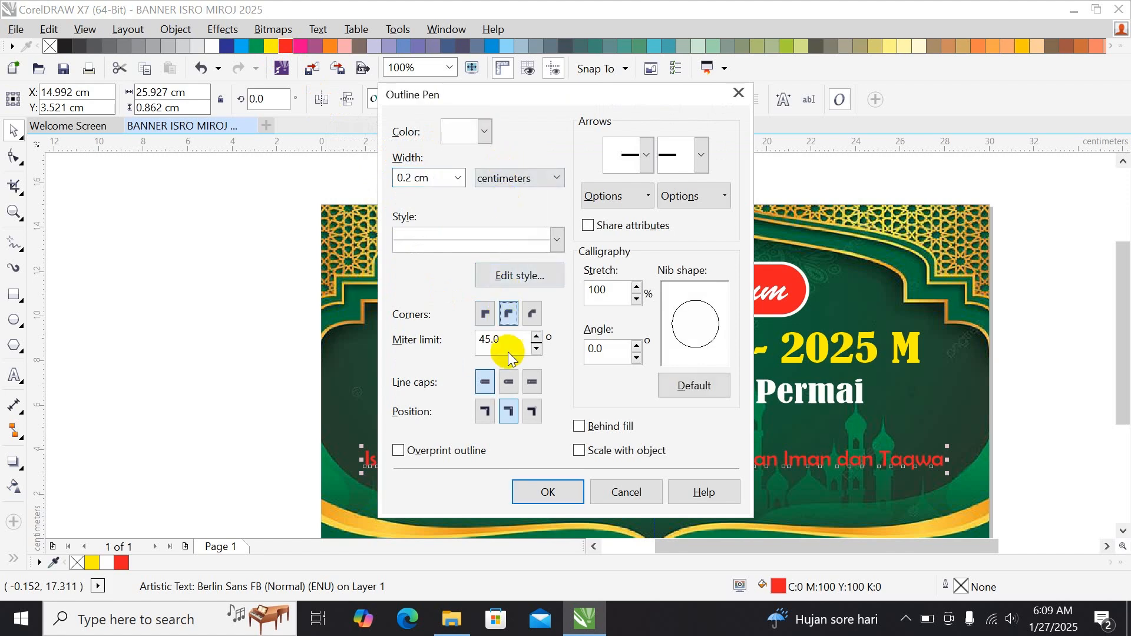
left_click(580, 427)
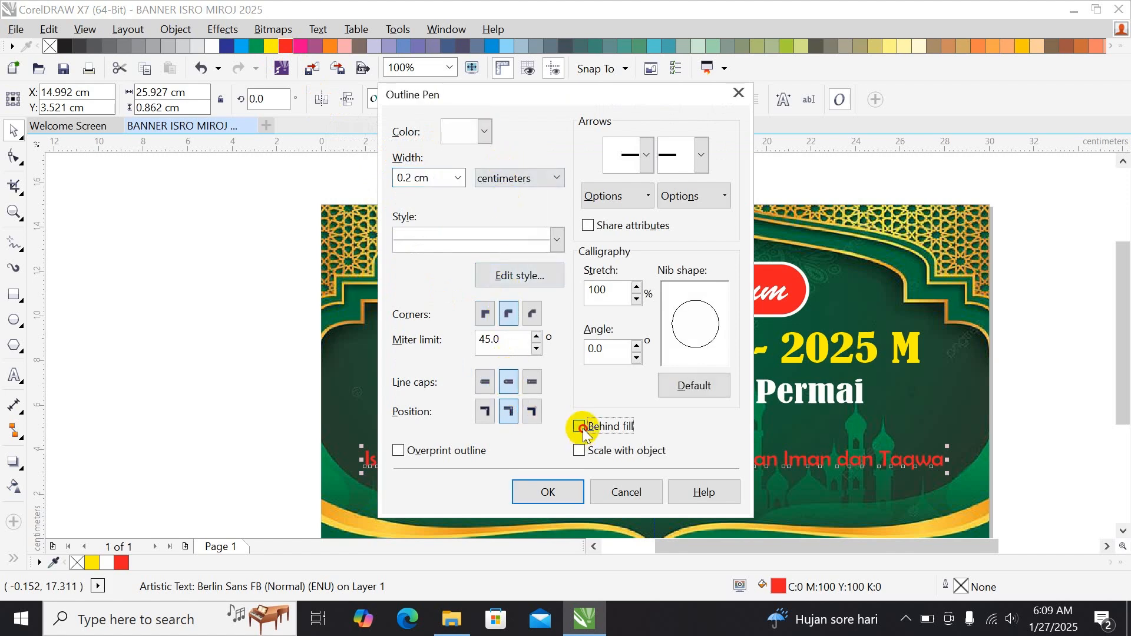
left_click(576, 489)
left_click(672, 429)
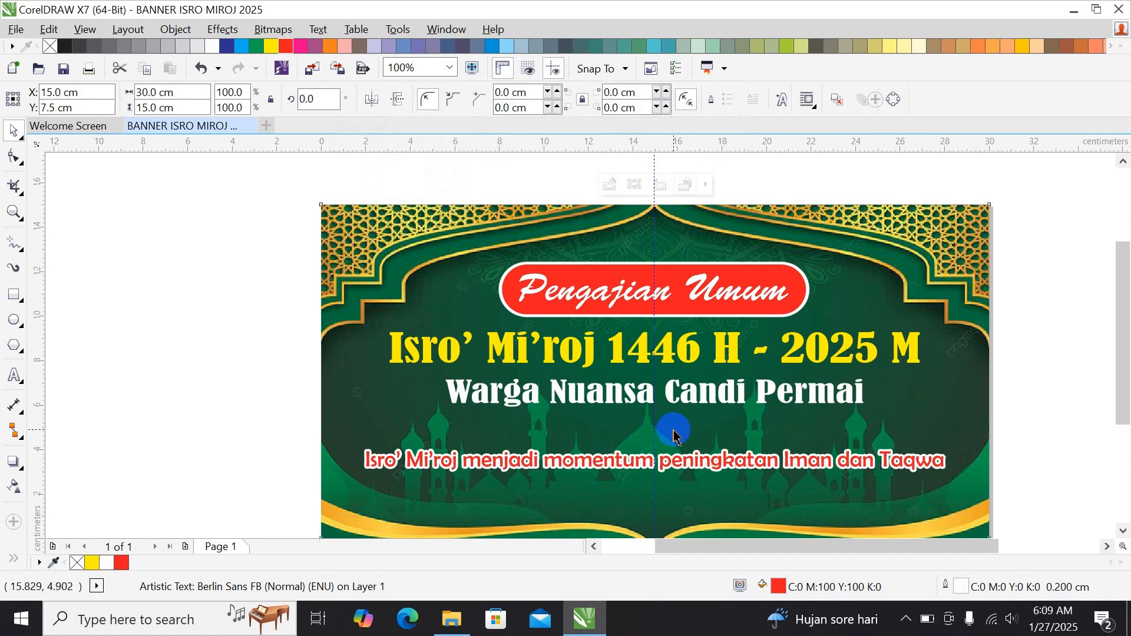
Move the theme sentence down to about Y 2.6 cm, leaving room beneath "Warga Nuansa Candi Permai".
left_click(691, 462)
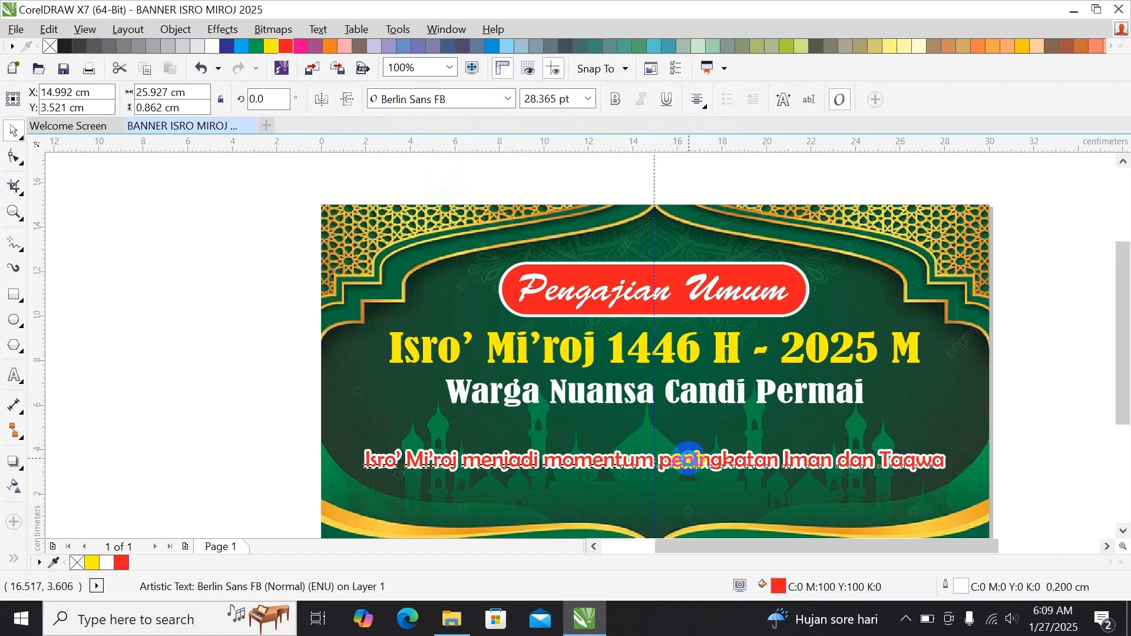
left_click_drag(690, 462, 690, 459)
scroll(688, 461, "up", 1)
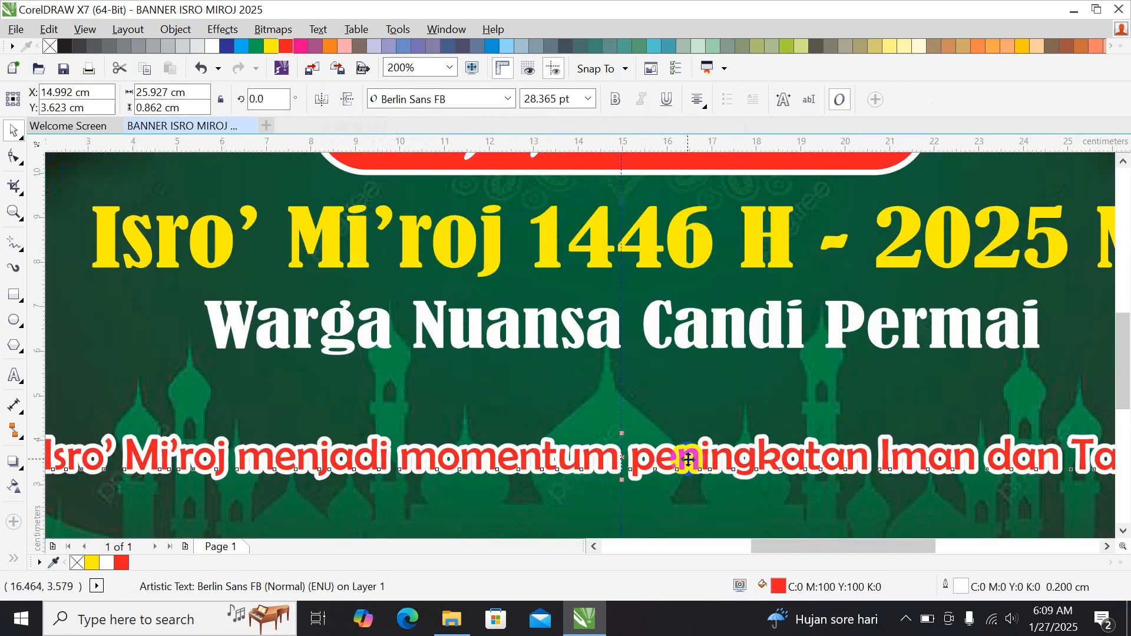
scroll(688, 462, "down", 1)
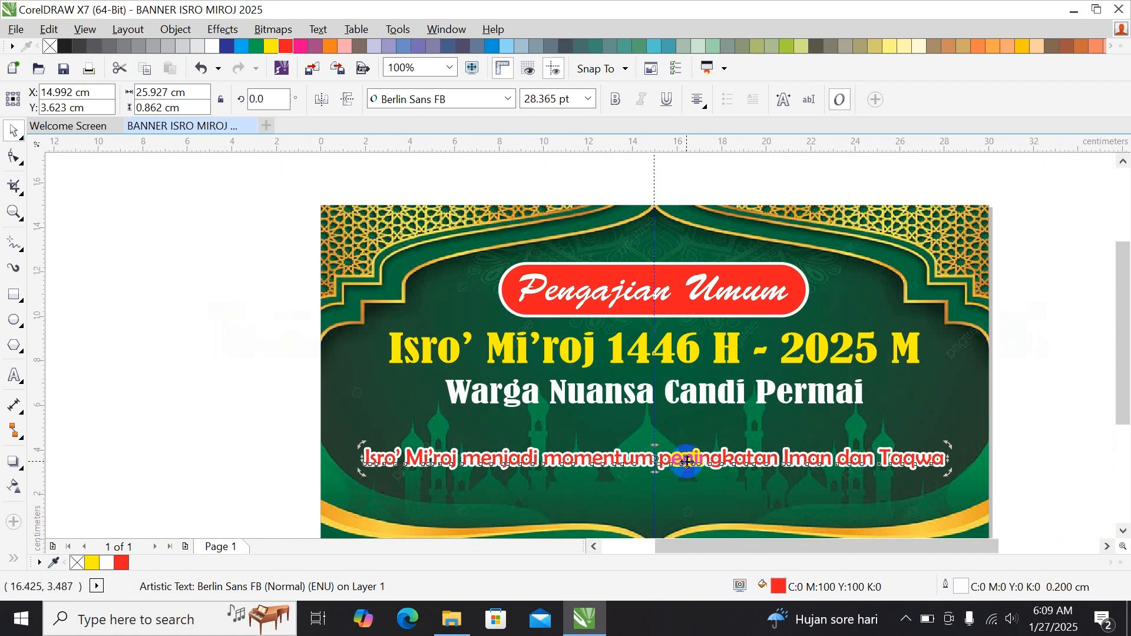
left_click_drag(688, 460, 690, 472)
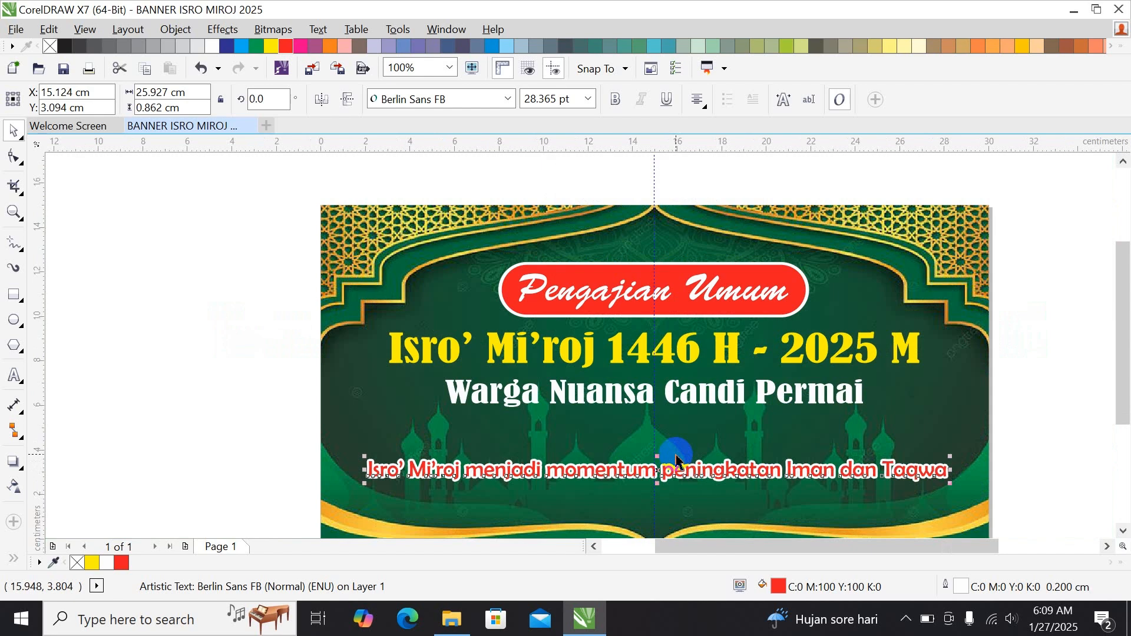
key("Down")
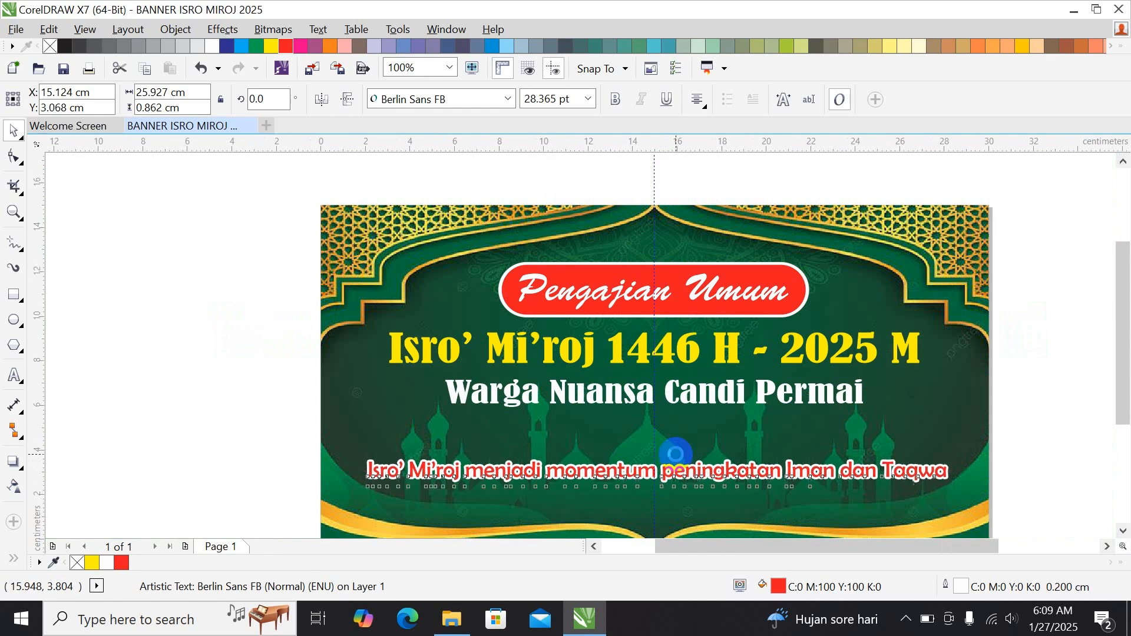
left_click_drag(676, 454, 676, 465)
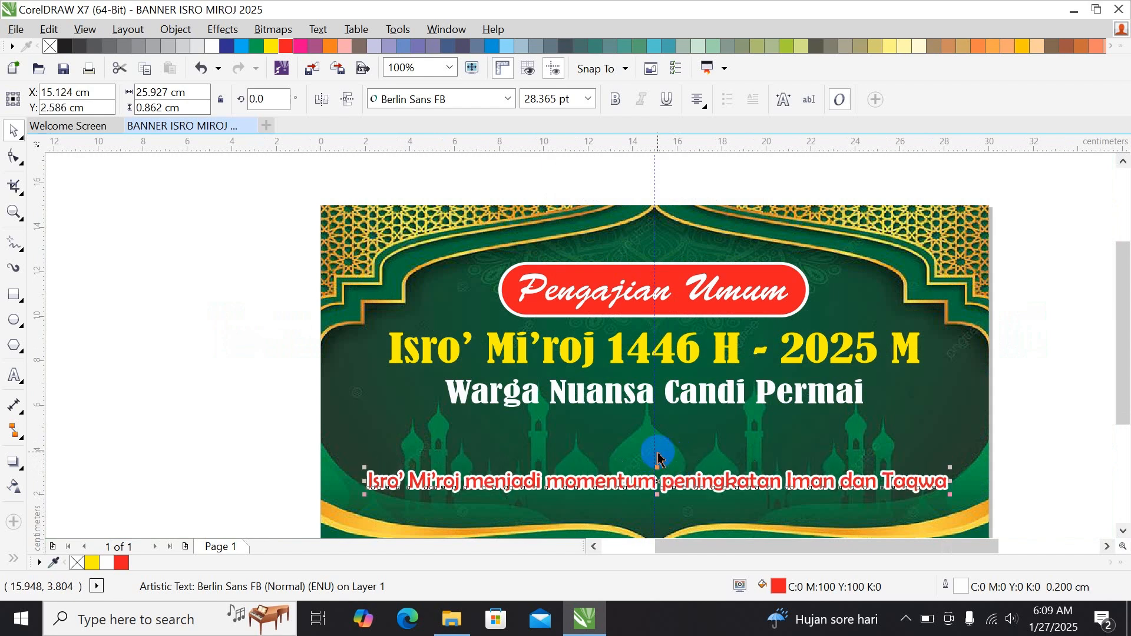
left_click(145, 366)
left_click(14, 295)
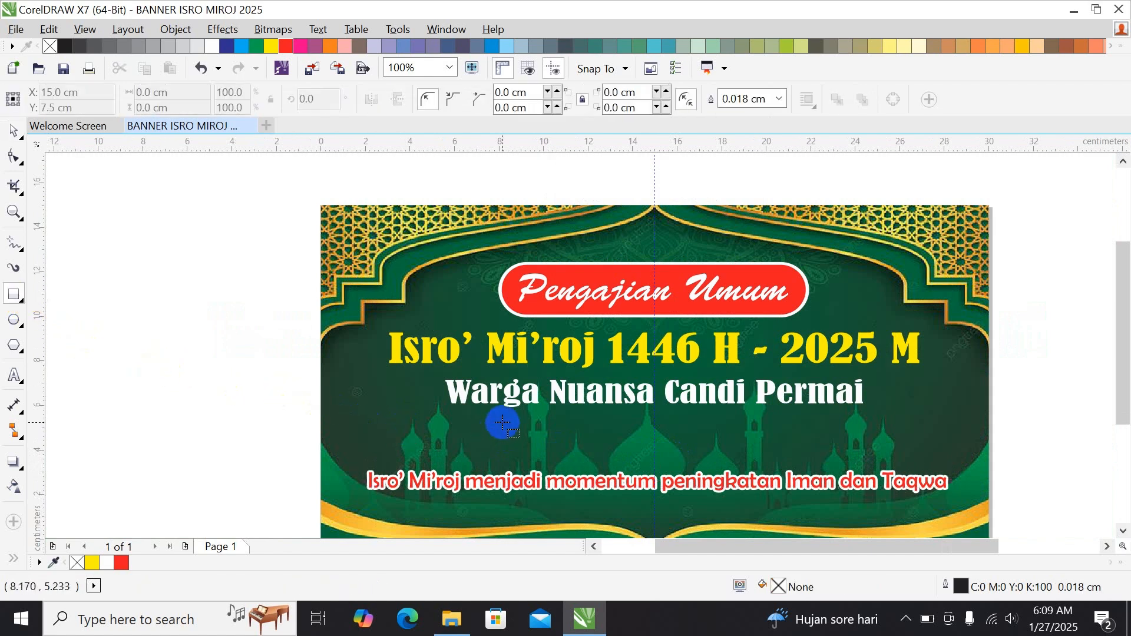
left_click(13, 129)
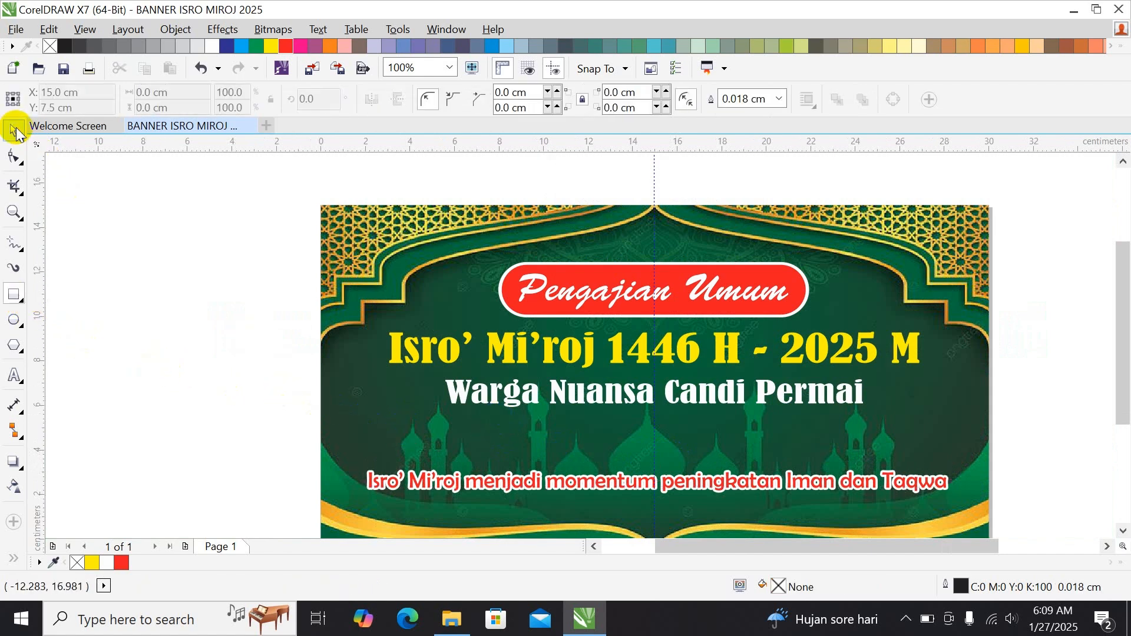
Place a copy of the red rounded shape between "Warga Nuansa Candi Permai" and the theme sentence, at about Y 4.5 cm.
left_click(632, 274)
left_click_drag(641, 274, 651, 433)
scroll(654, 451, "up", 1)
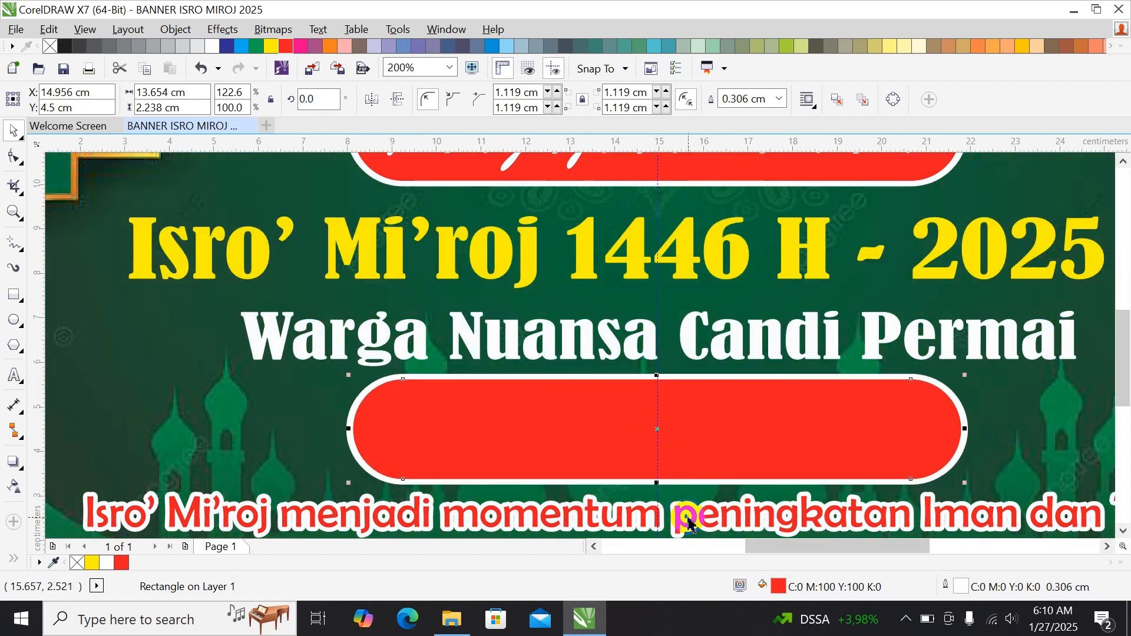
Nudge the theme sentence slightly further down, away from the copied red shape.
left_click(690, 520)
left_click_drag(689, 519, 688, 520)
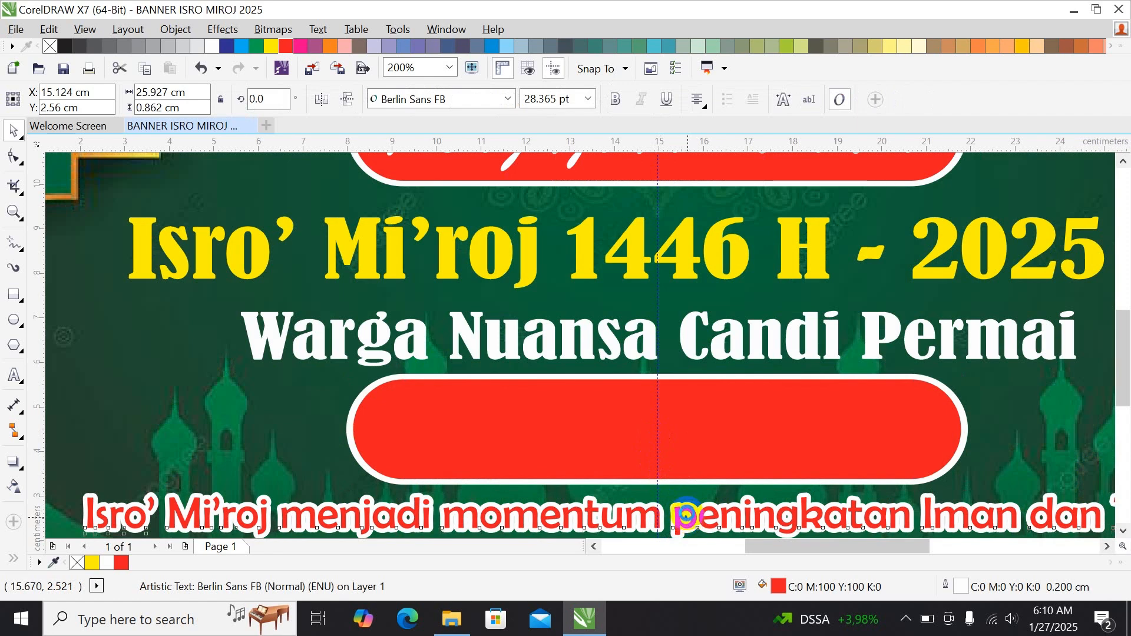
scroll(682, 462, "down", 2)
Nudge the copied red shape down to about Y 4.3 cm and fill it with yellowish green (C40 M0 Y100 K0).
left_click(683, 463)
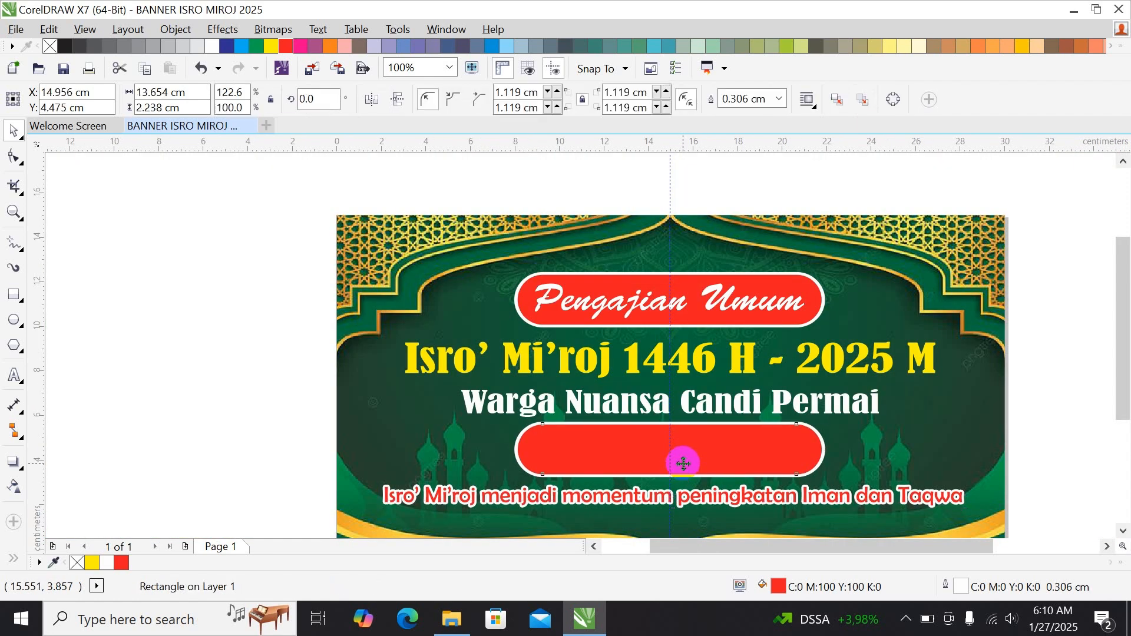
key("Down")
key("Down")
key("Down")
key("Down")
key("Down")
key("Down")
key("Down")
key("Down")
key("Down")
key("Down")
key("Down")
key("Down")
key("Down")
key("Up")
key("Up")
key("Up")
key("Up")
key("Up")
key("Up")
key("Up")
key("Up")
key("Up")
key("Up")
key("Up")
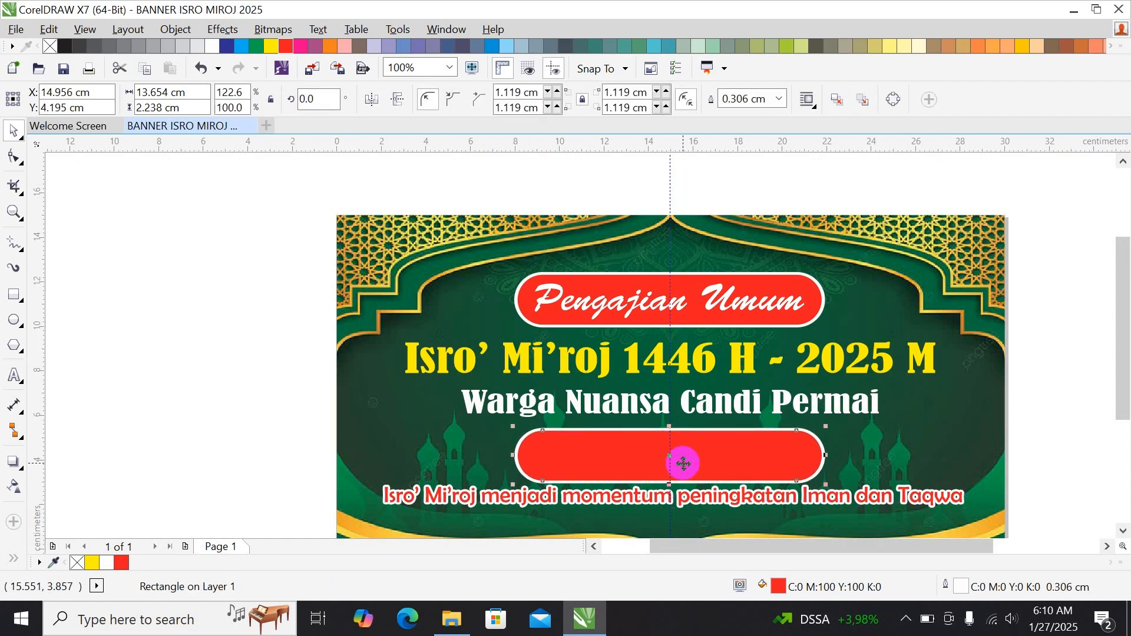
key("Down")
key("Down")
key("Down")
key("Down")
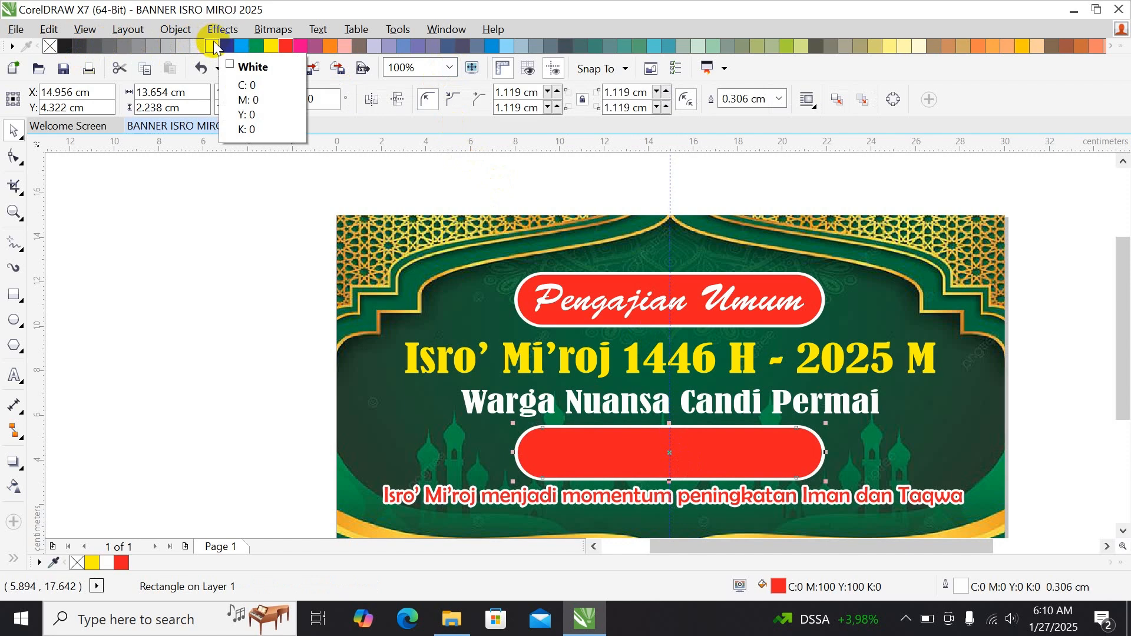
left_click(786, 47)
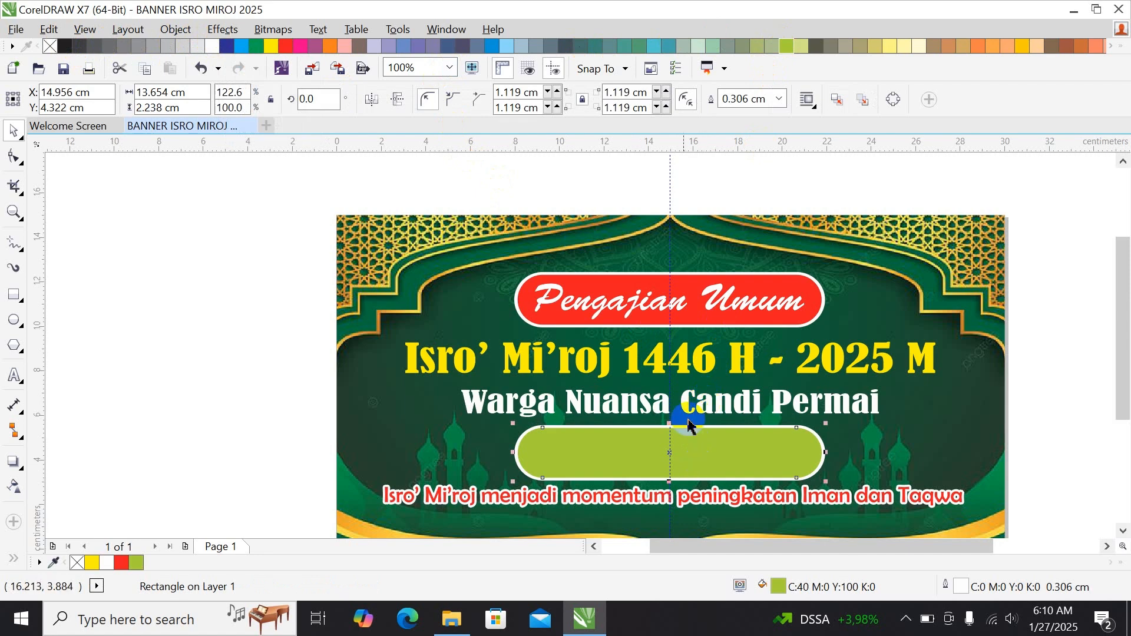
Shift the yellow title slightly up, "Warga Nuansa Candi Permai" to about Y 6.8 cm and the green shape to about Y 4.4 cm.
left_click(693, 353)
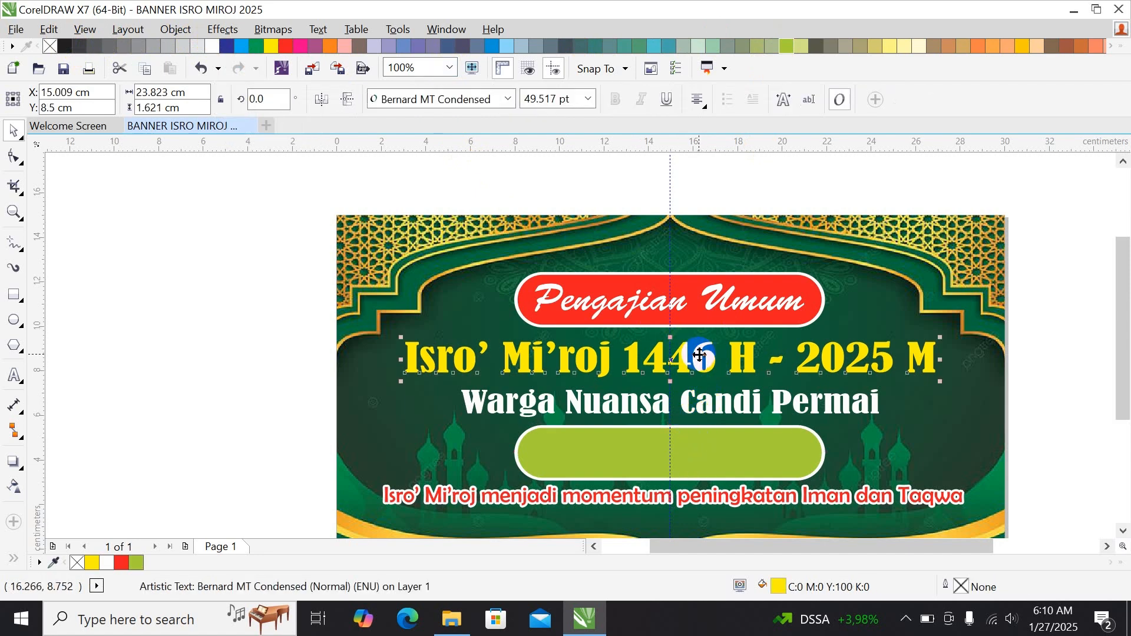
left_click(714, 398)
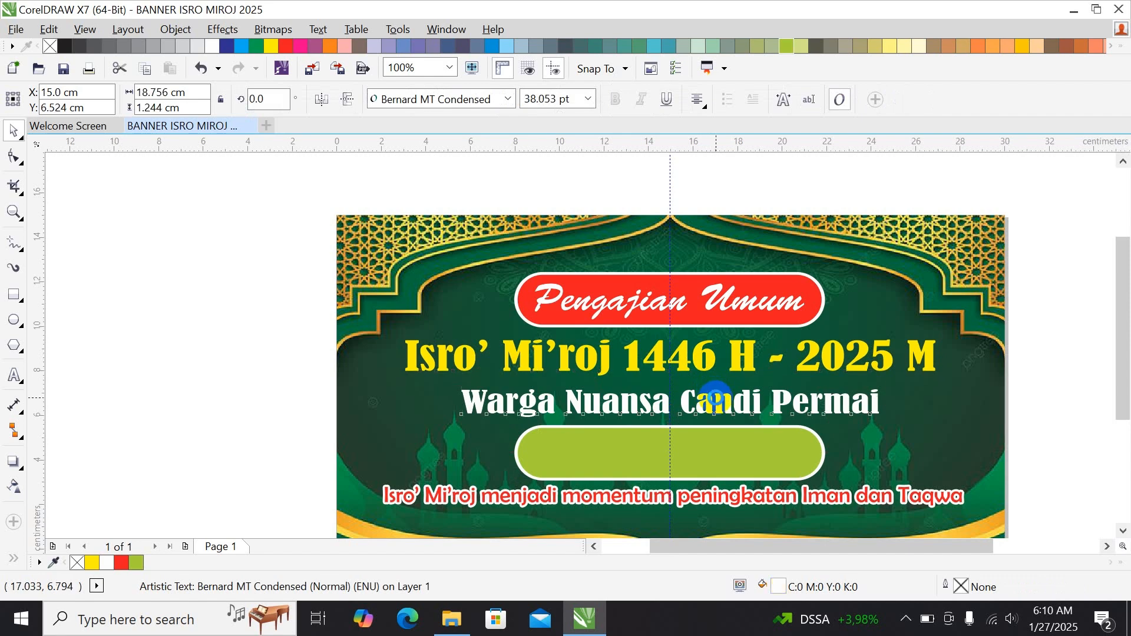
left_click_drag(715, 400, 717, 396)
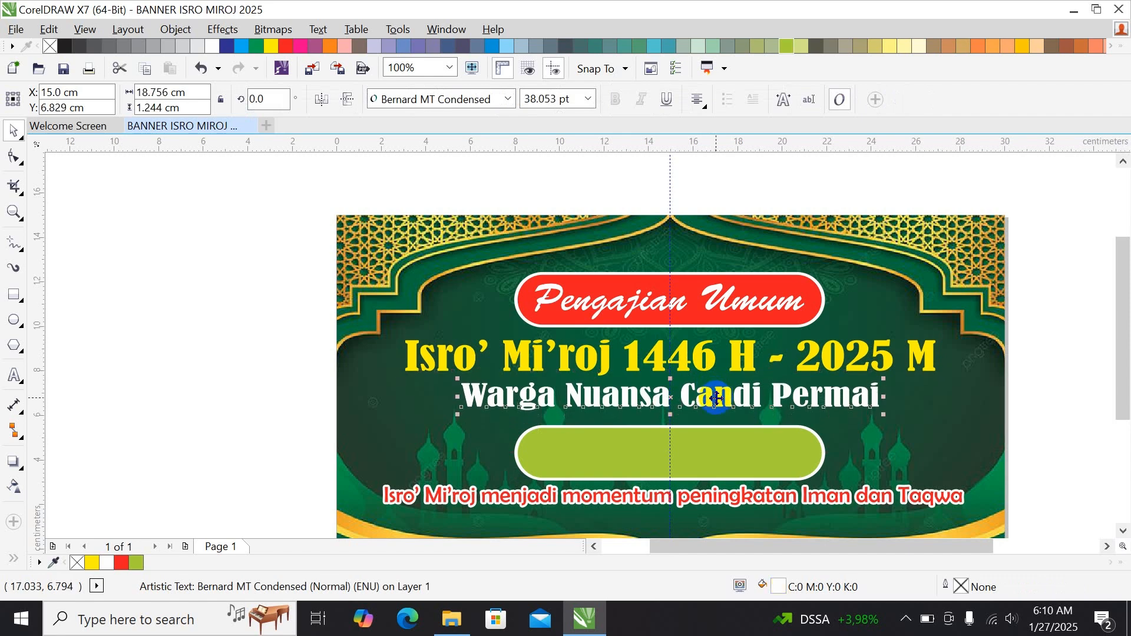
left_click_drag(717, 450, 718, 448)
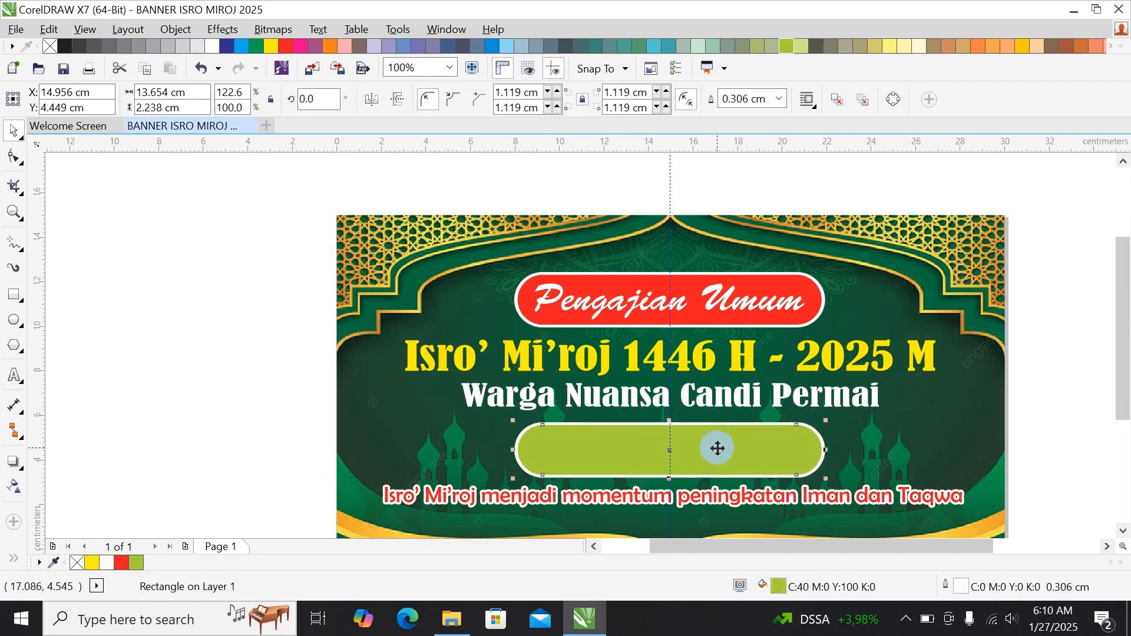
Add the artistic text "KH. Ahmad Dahlan" inside the green rounded shape below "Warga Nuansa Candi Permai".
scroll(674, 464, "up", 2)
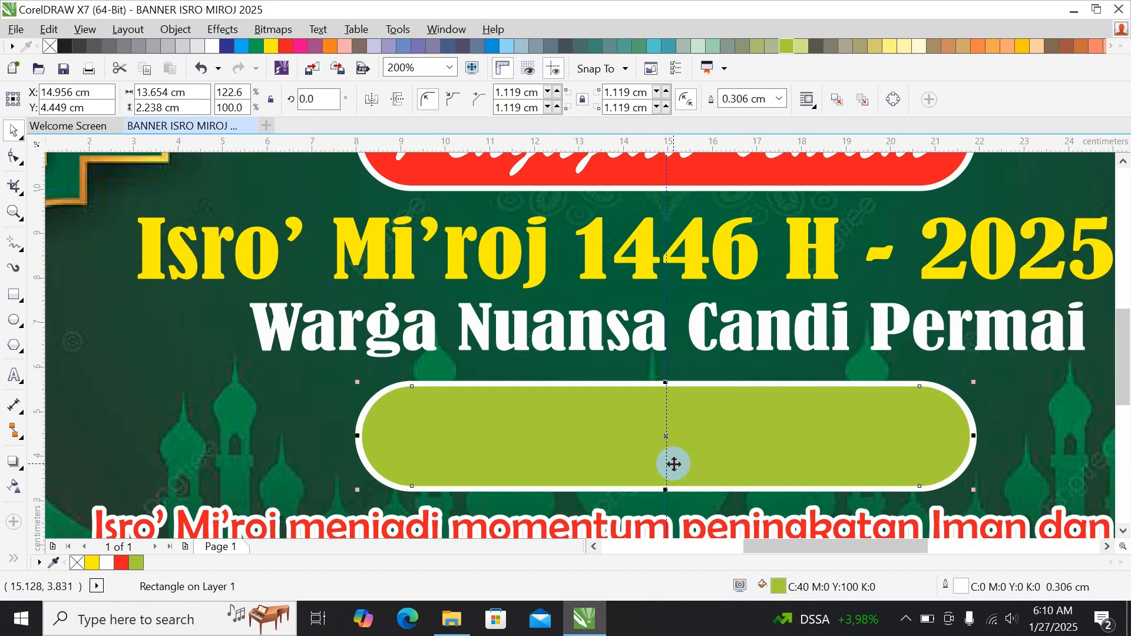
left_click(14, 376)
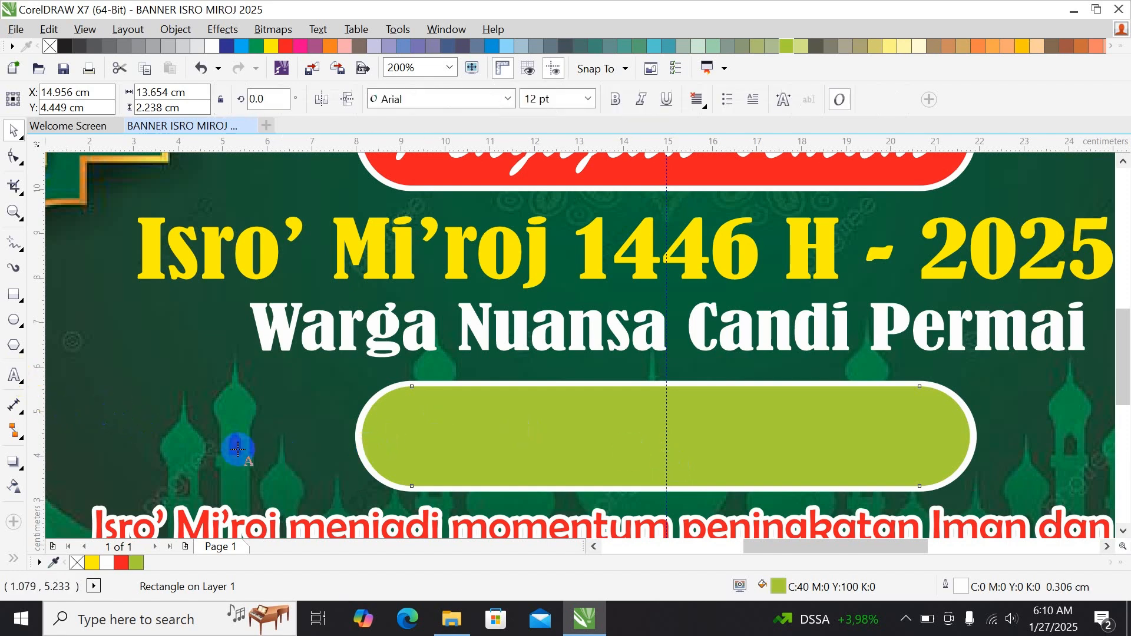
left_click(423, 443)
type("KH")
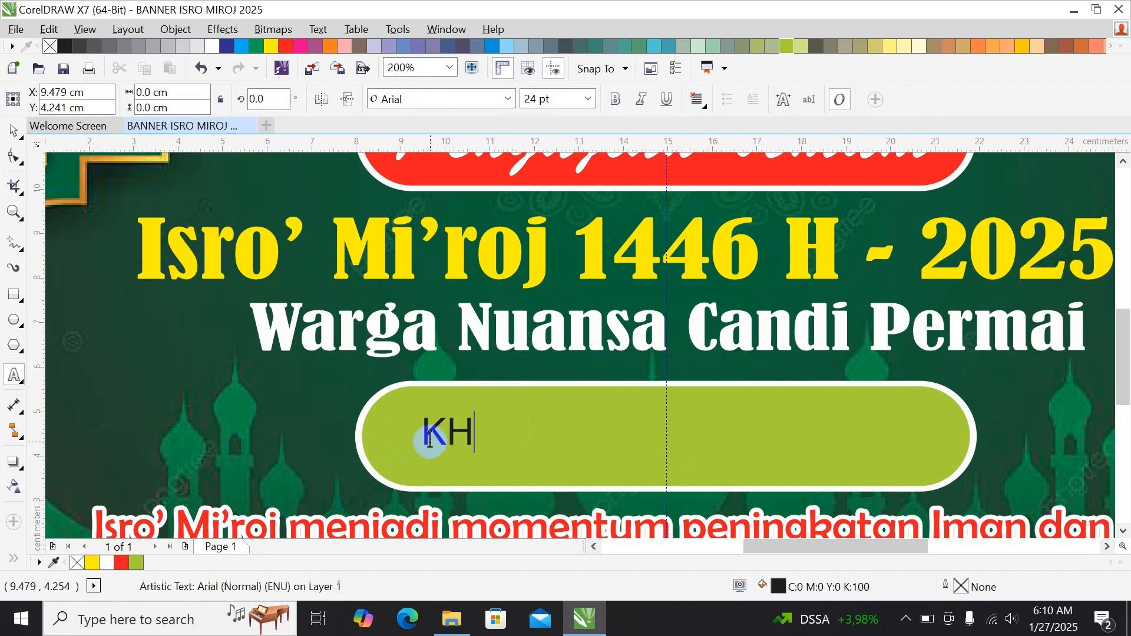
type(". A")
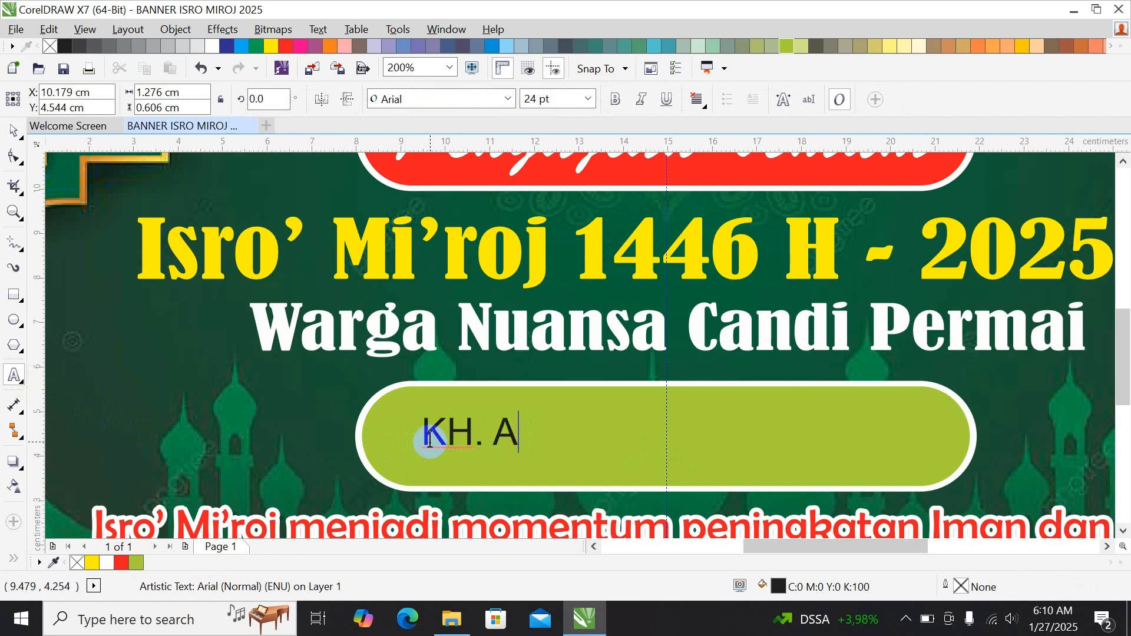
type("hma")
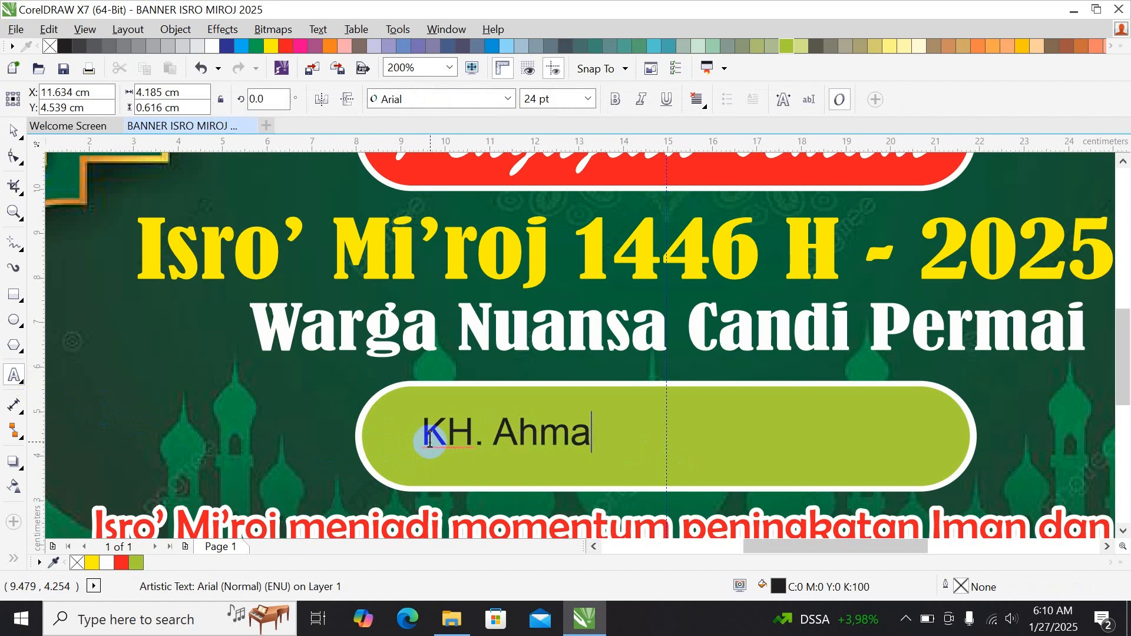
type("a Dahlan")
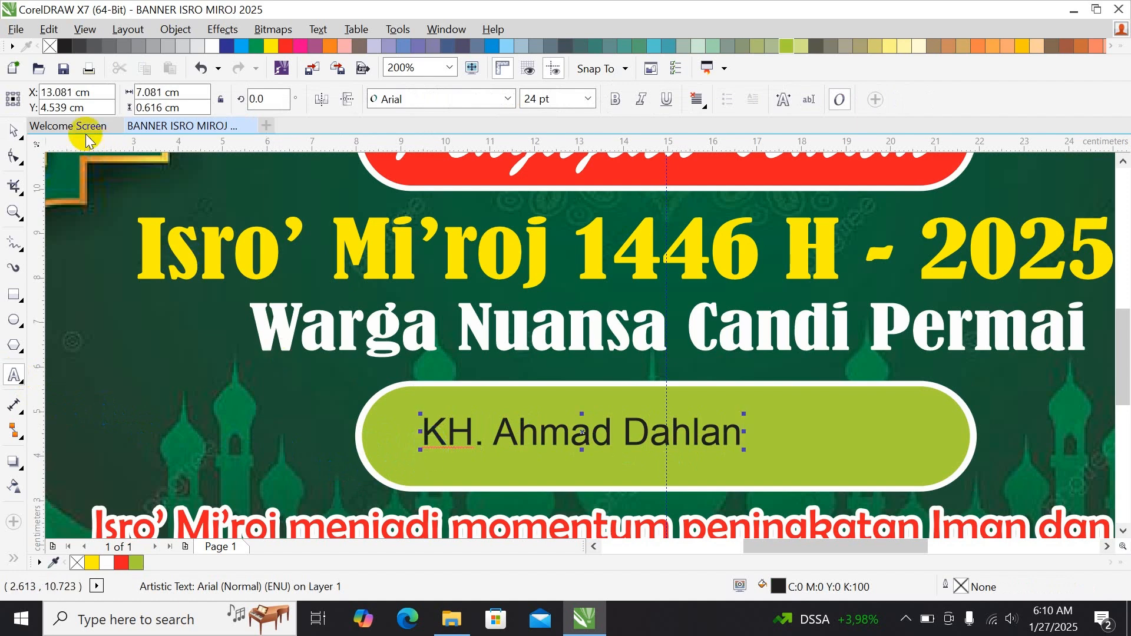
left_click(13, 130)
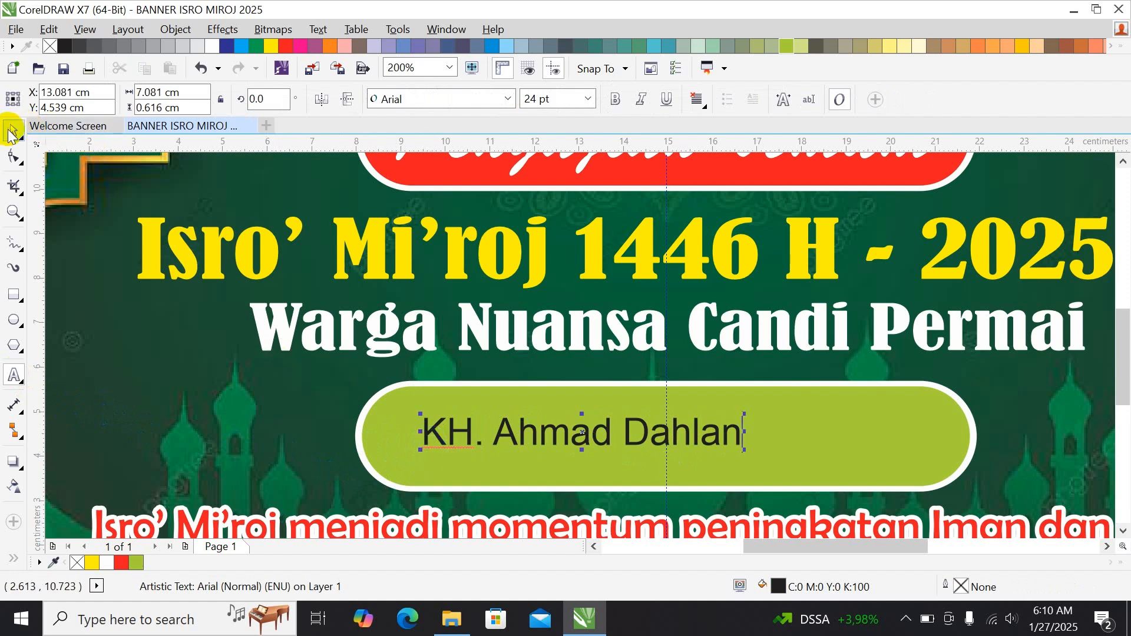
Set the "KH. Ahmad Dahlan" text in Arial Rounded MT Bold and enlarge it to about 12 cm wide, centred within the green shape.
left_click(508, 100)
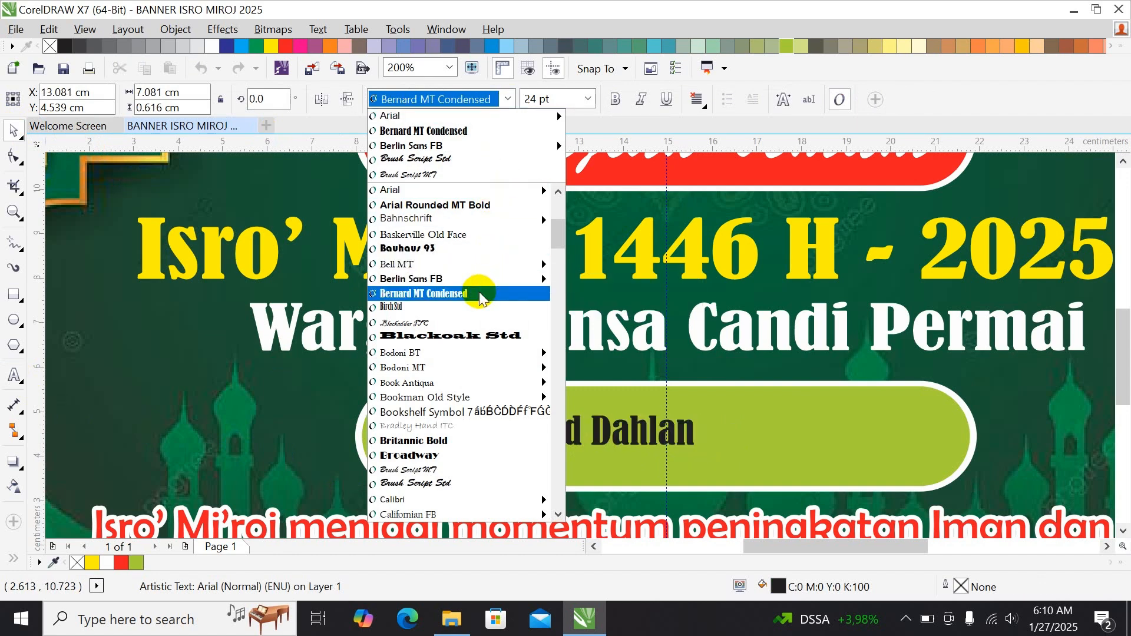
mouse_move(476, 264)
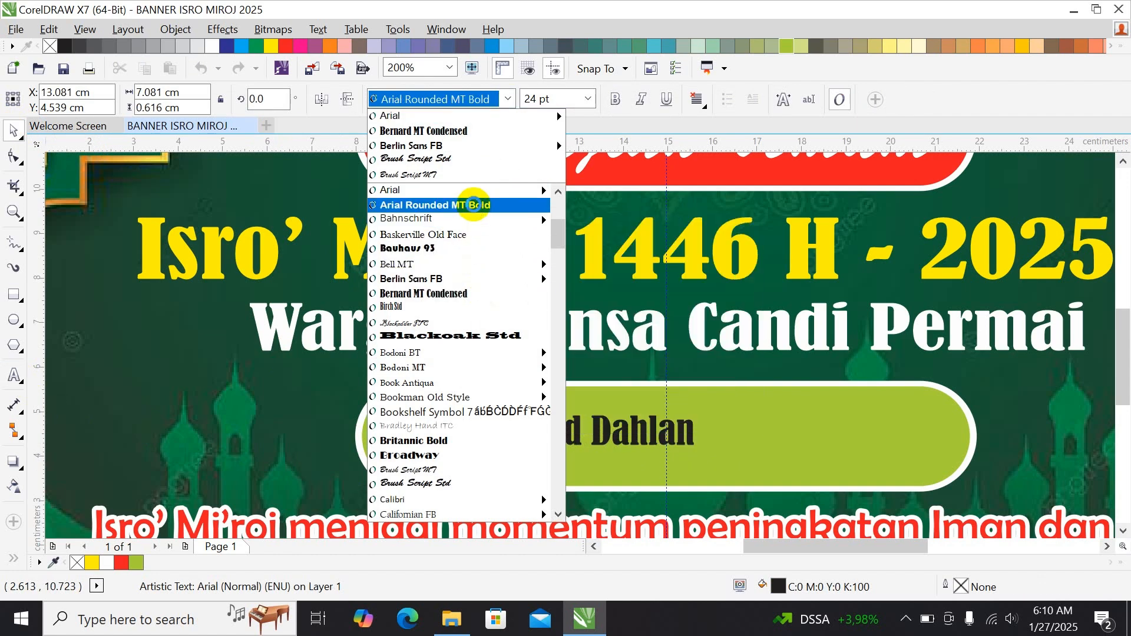
left_click(477, 206)
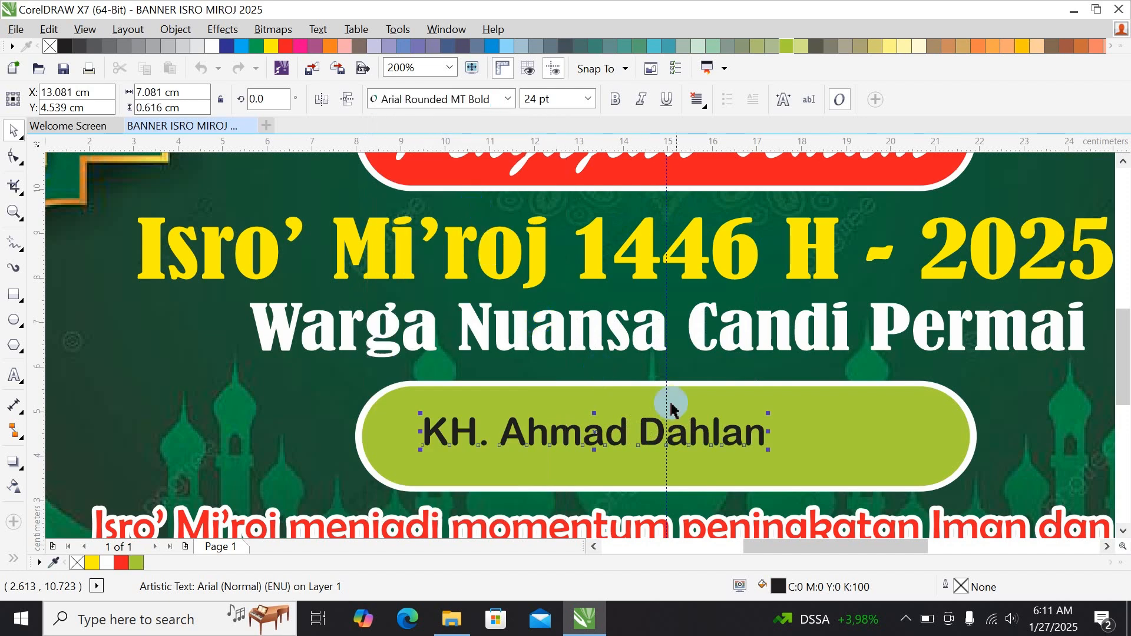
left_click_drag(768, 448, 936, 491)
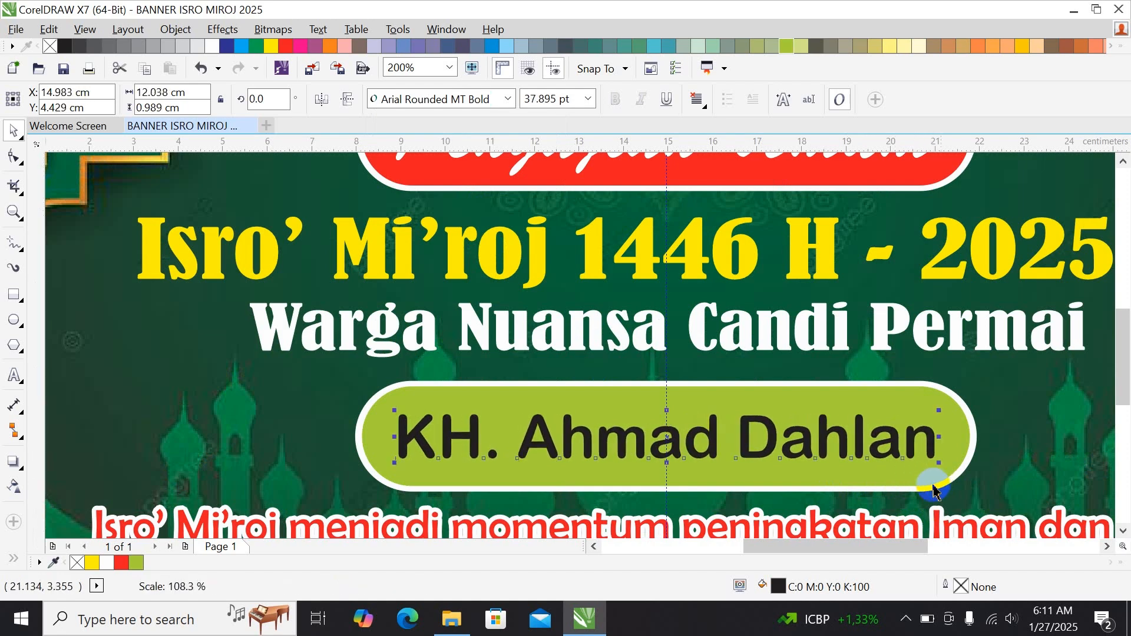
Change the "KH. Ahmad Dahlan" text to Berlin Sans FB, stretch it to about 11.9 cm wide and centre it in the green shape.
left_click(507, 99)
mouse_move(498, 137)
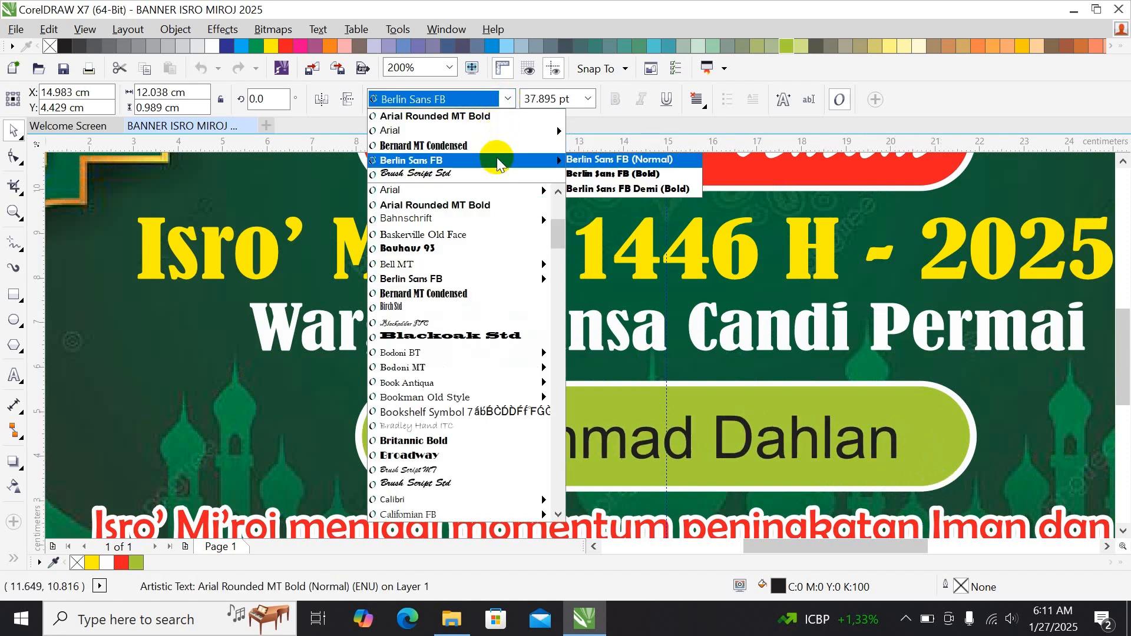
left_click(496, 159)
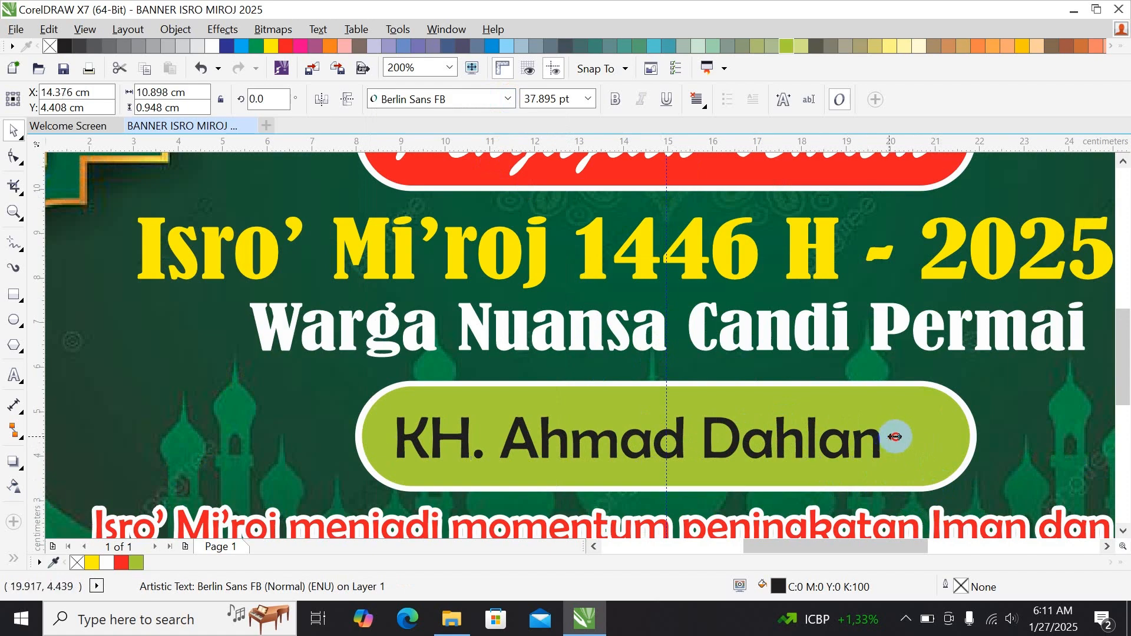
left_click_drag(884, 438, 931, 439)
scroll(890, 433, "down", 1)
scroll(889, 434, "up", 1)
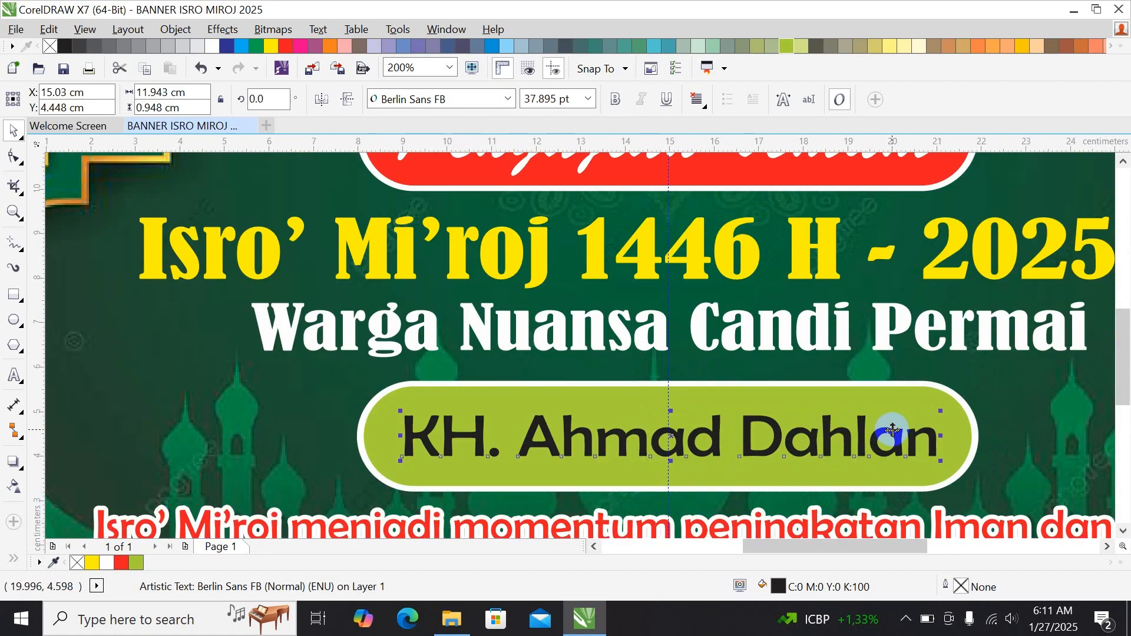
scroll(885, 430, "down", 1)
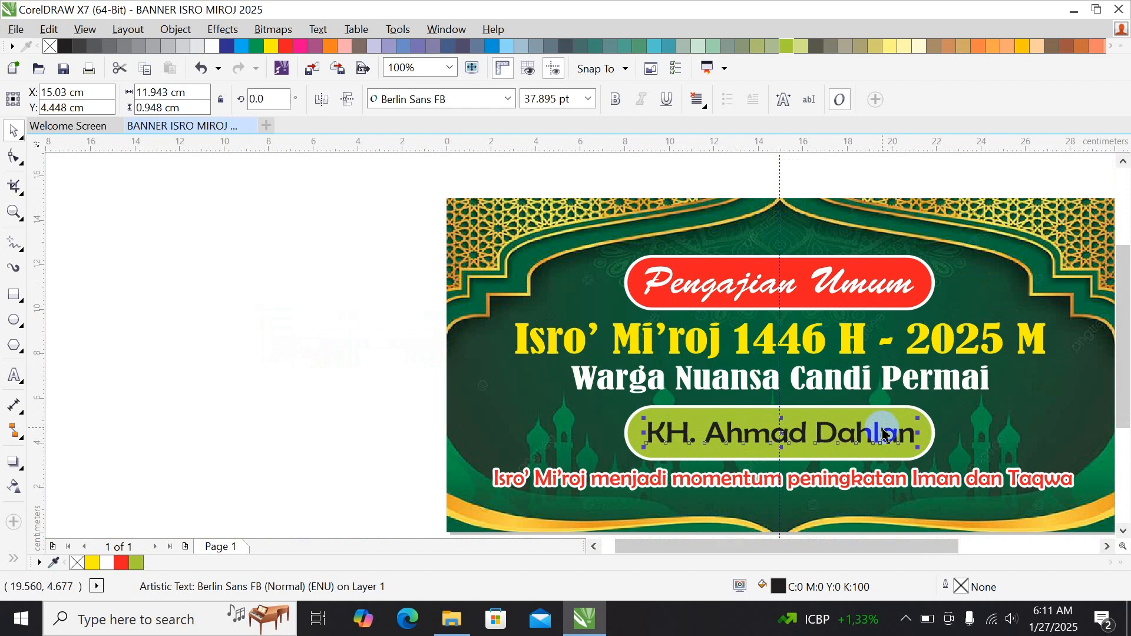
scroll(874, 430, "up", 1)
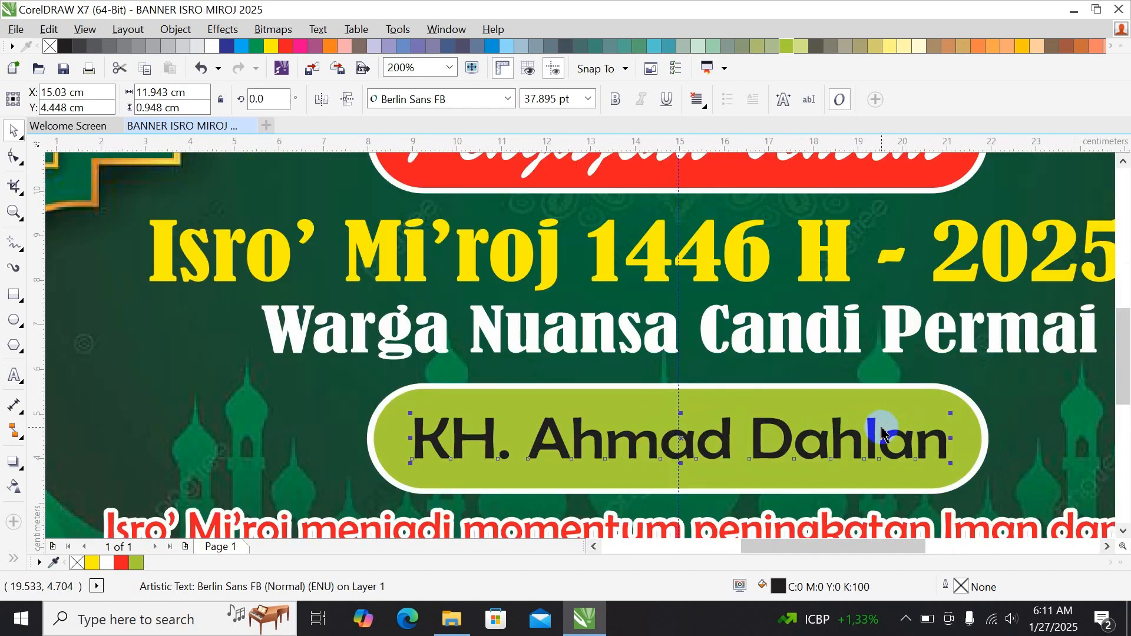
Fill the rounded shape behind "KH. Ahmad Dahlan" with red (C0 M100 Y100 K0) and make its text white.
left_click(864, 396)
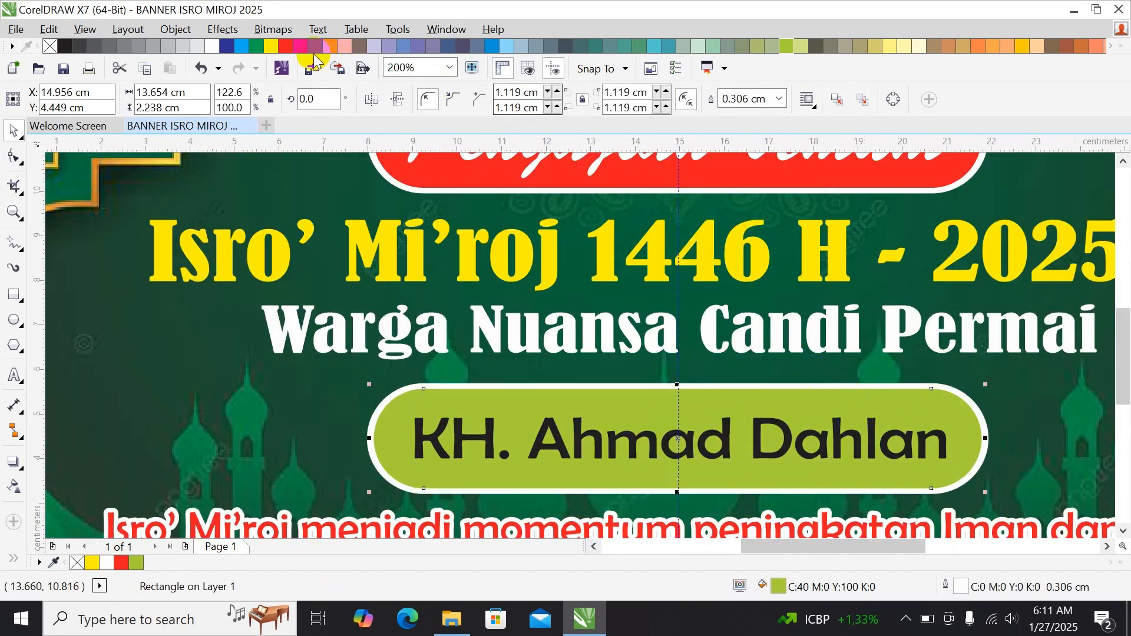
left_click(285, 46)
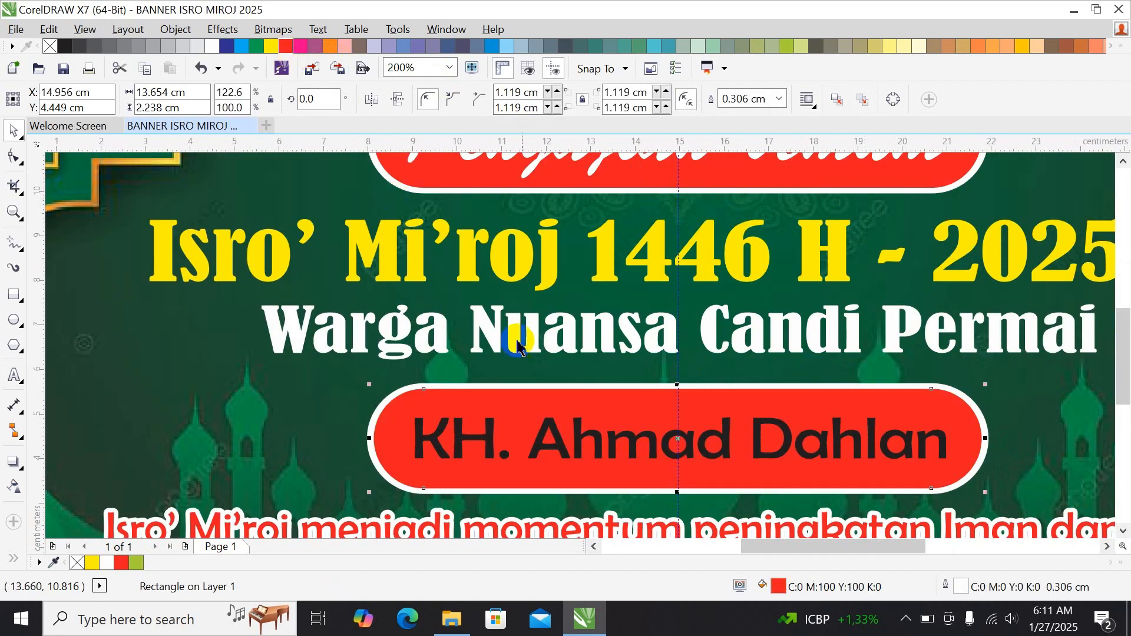
left_click(589, 442)
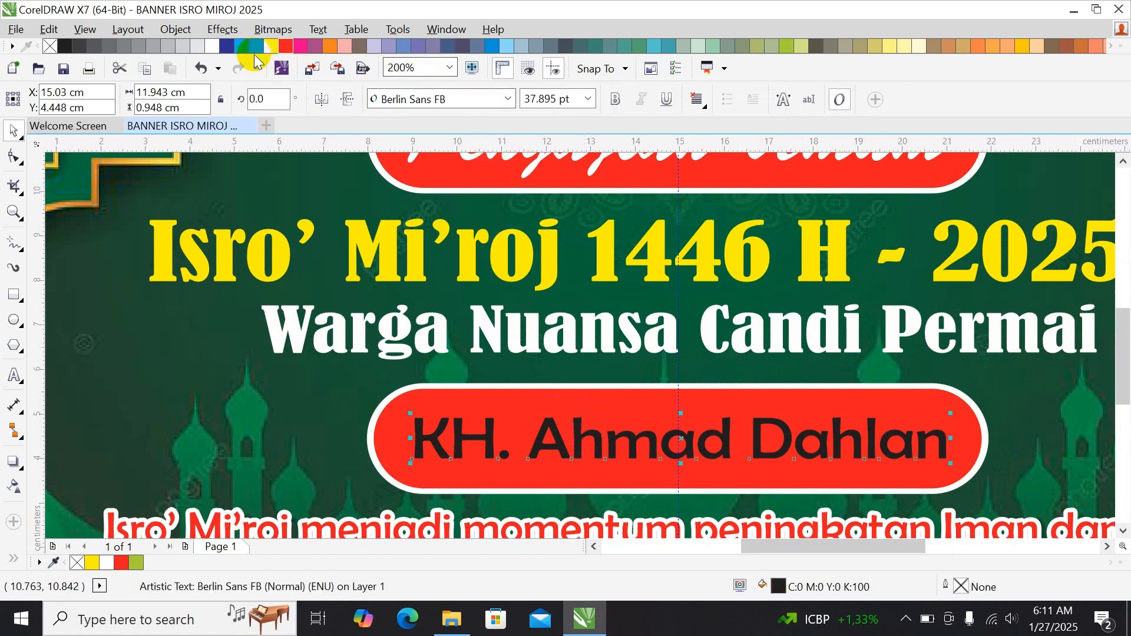
left_click(213, 46)
scroll(557, 315, "down", 1)
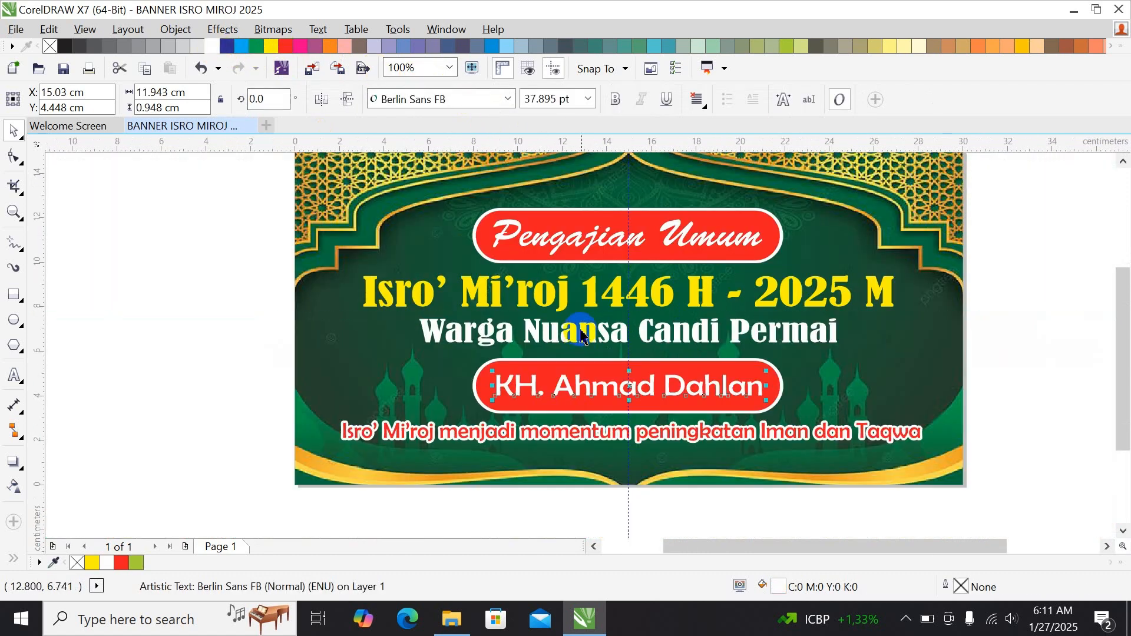
Fill the rounded shape behind "Pengajian Umum" with yellowish green (C40 M0 Y100 K0).
left_click(633, 252)
left_click(788, 46)
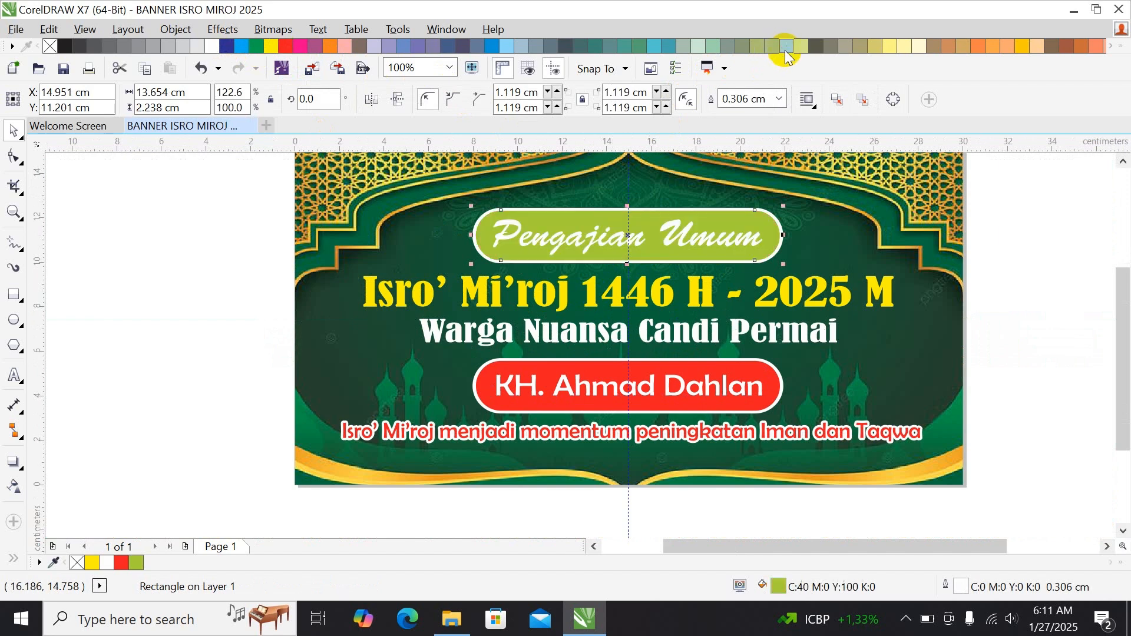
left_click(750, 235)
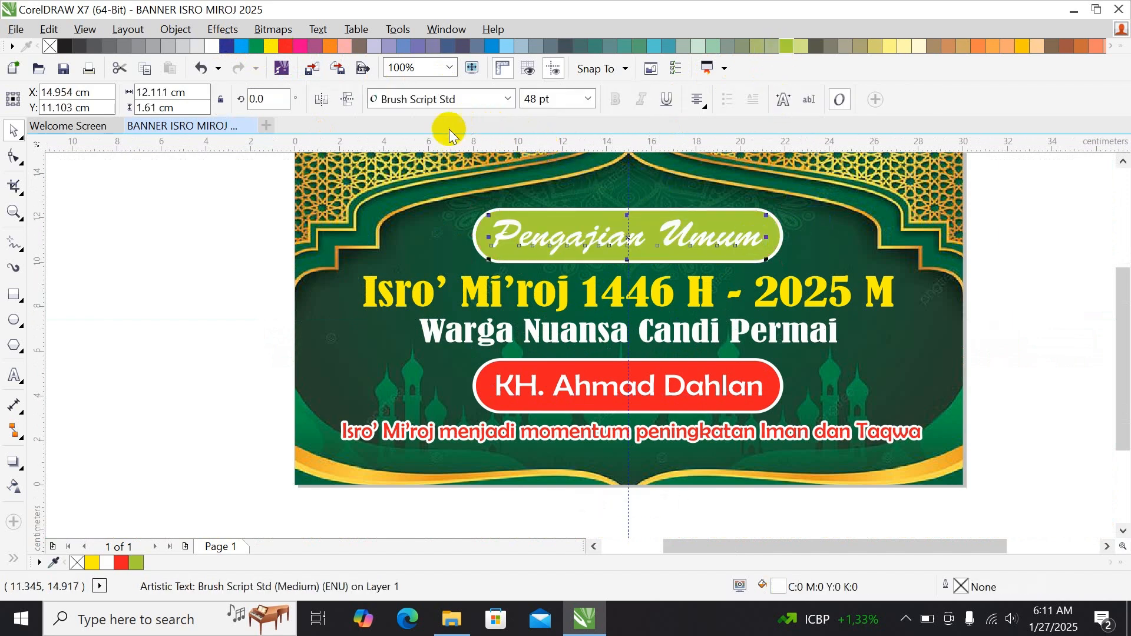
Sample the dark green at the background's edge with the Color Eyedropper and fill the "Pengajian Umum" shape with it.
left_click(15, 558)
left_click(40, 504)
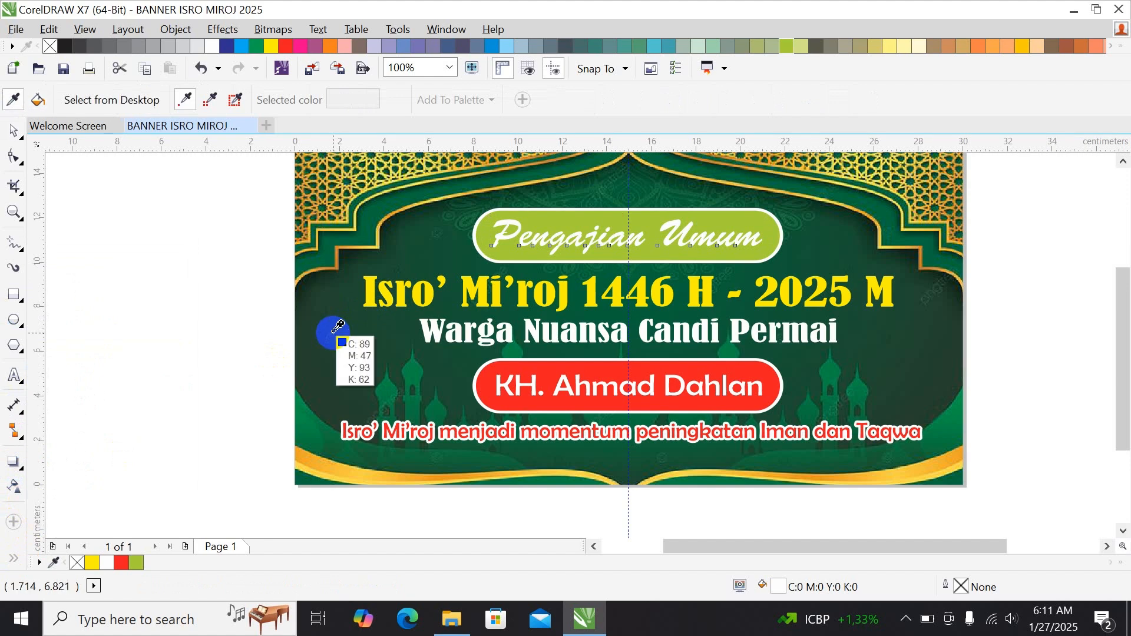
left_click(315, 334)
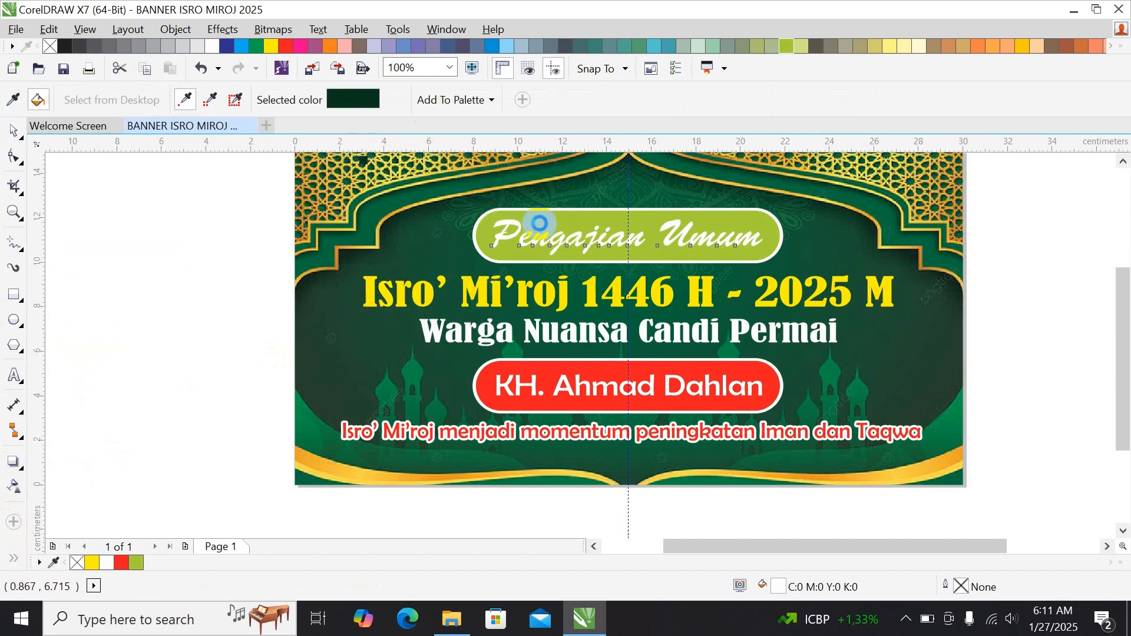
left_click(534, 221)
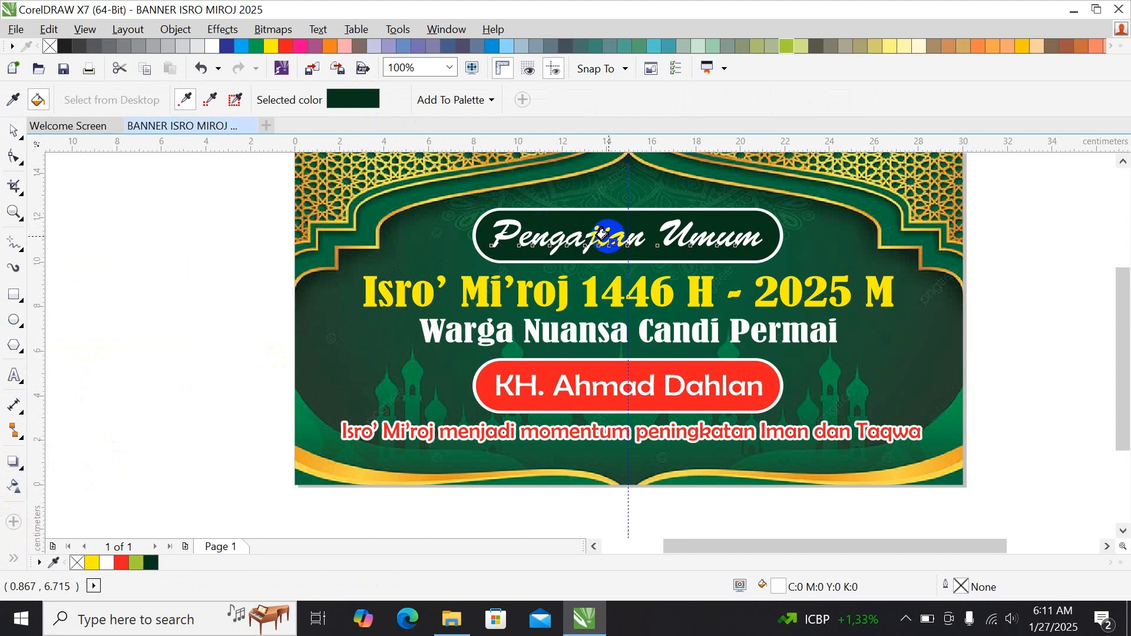
left_click(13, 130)
Give both title lines, "Isro' Mi'roj 1446 H - 2025 M" and "Warga Nuansa Candi Permai", a 0.2 cm outline in dark green sampled from the background.
left_click(152, 229)
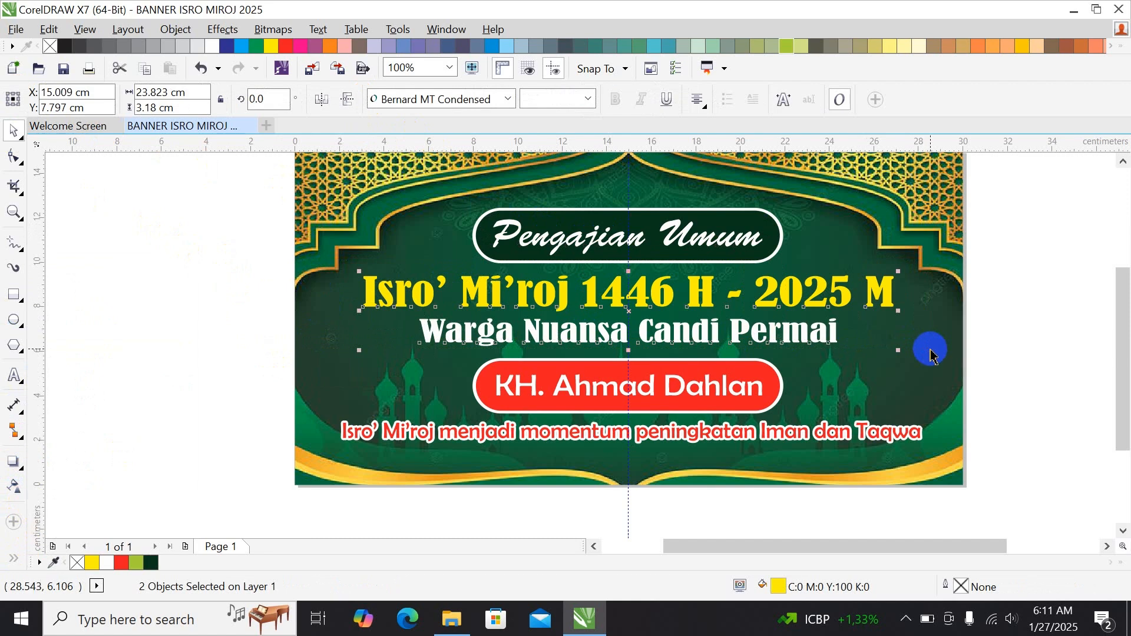
key("F12")
left_click(459, 176)
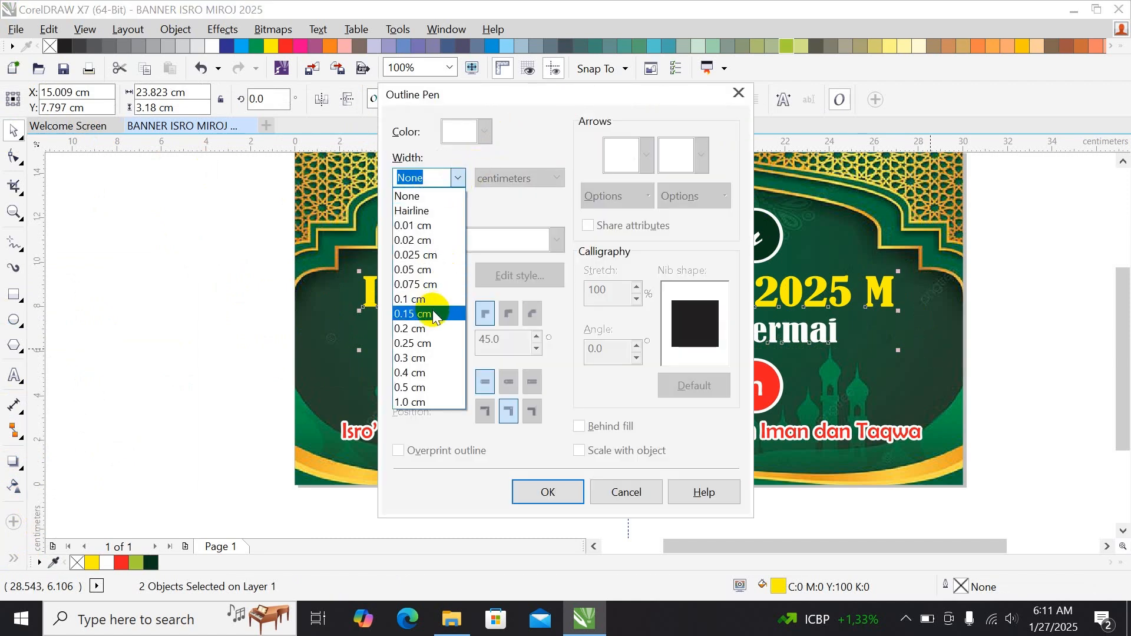
left_click(434, 328)
left_click(487, 132)
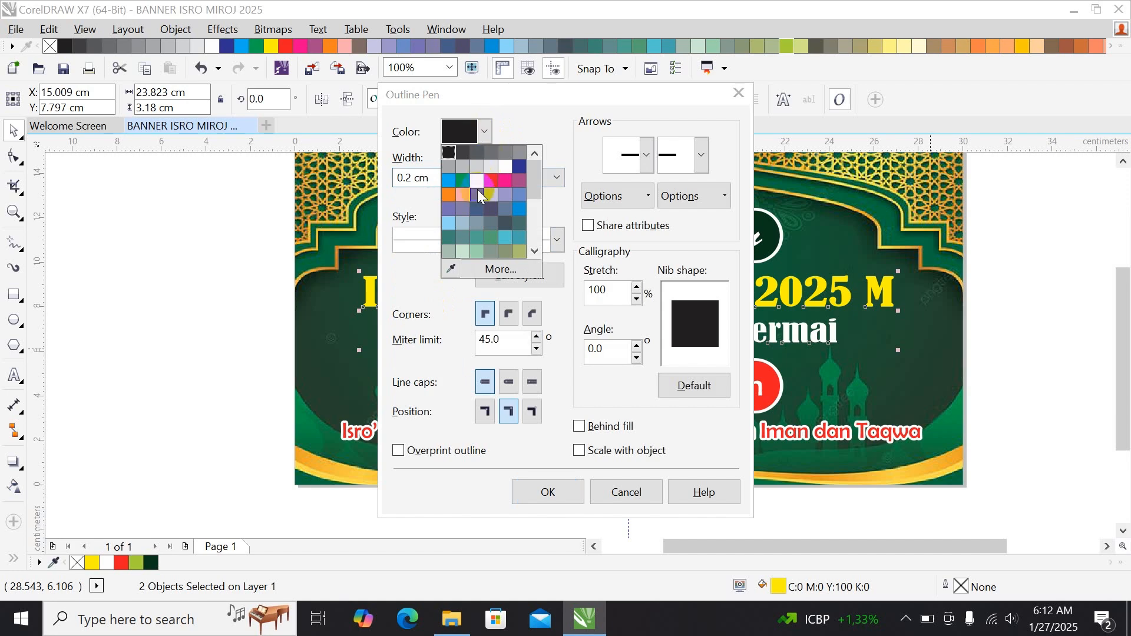
left_click(452, 269)
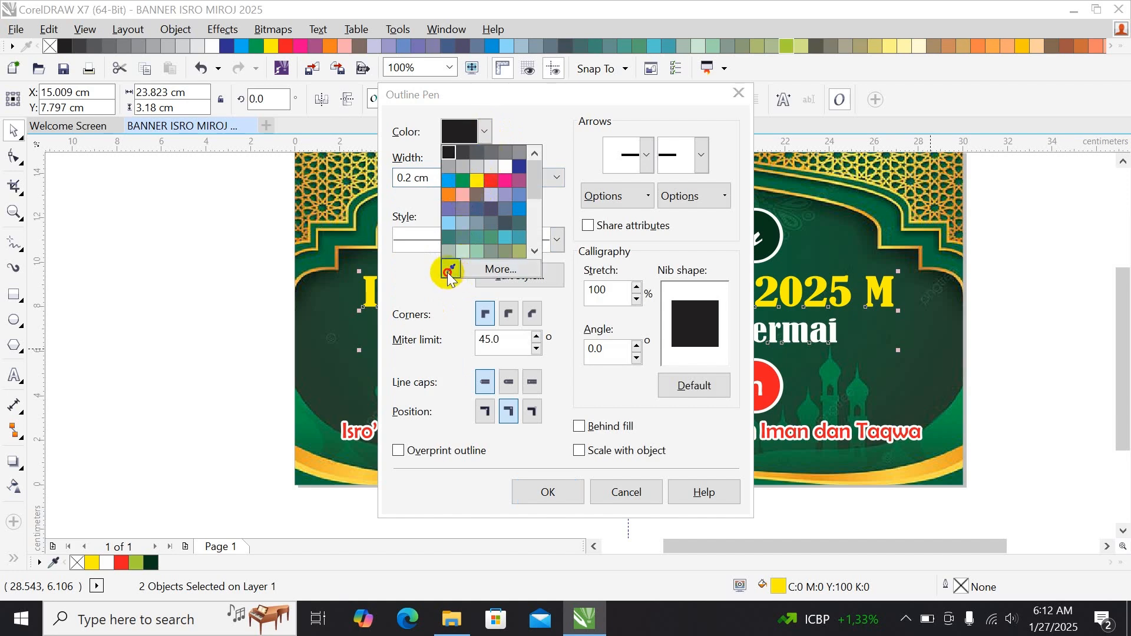
left_click(329, 303)
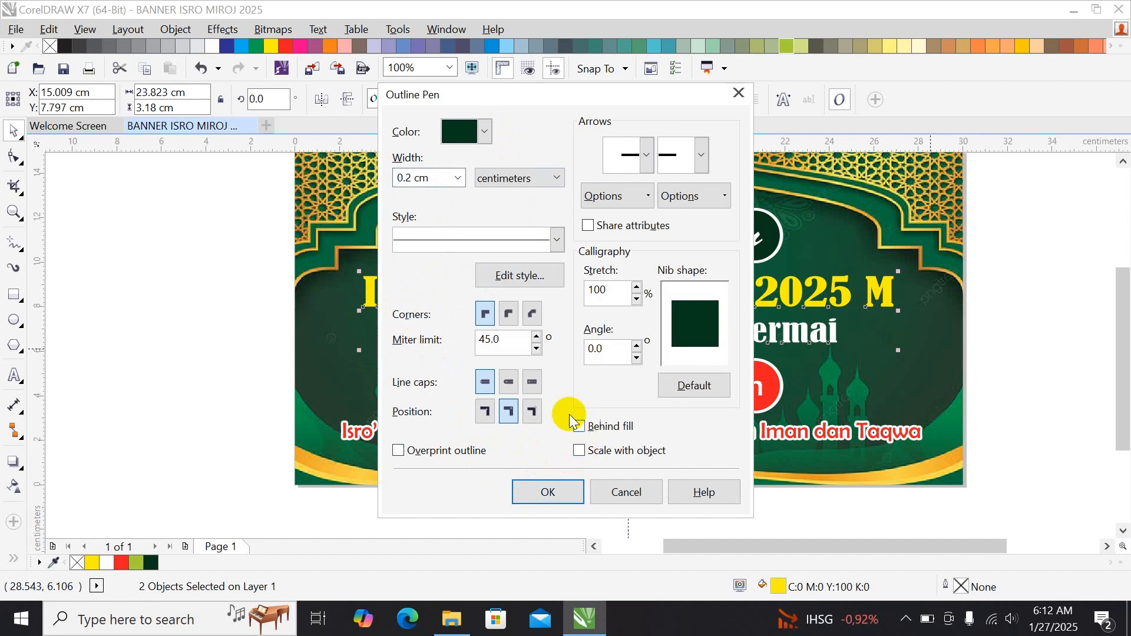
Give the title outline rounded corners and round line caps, place it behind the fill, make it scale with the object and apply it.
left_click(510, 311)
left_click(509, 382)
left_click(580, 426)
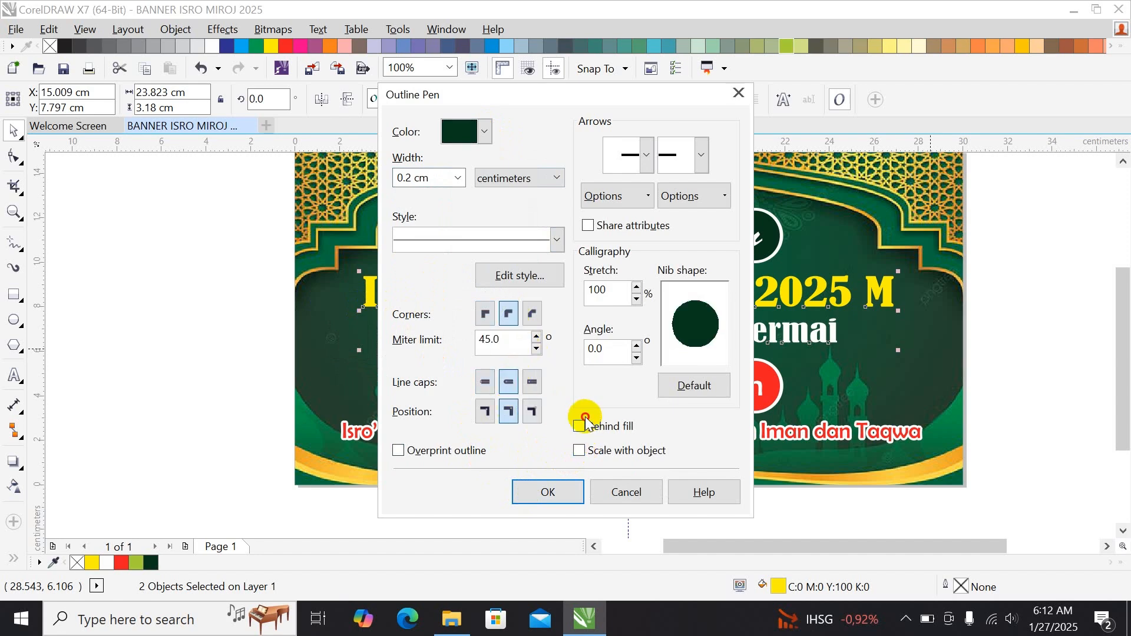
left_click(581, 452)
left_click(567, 489)
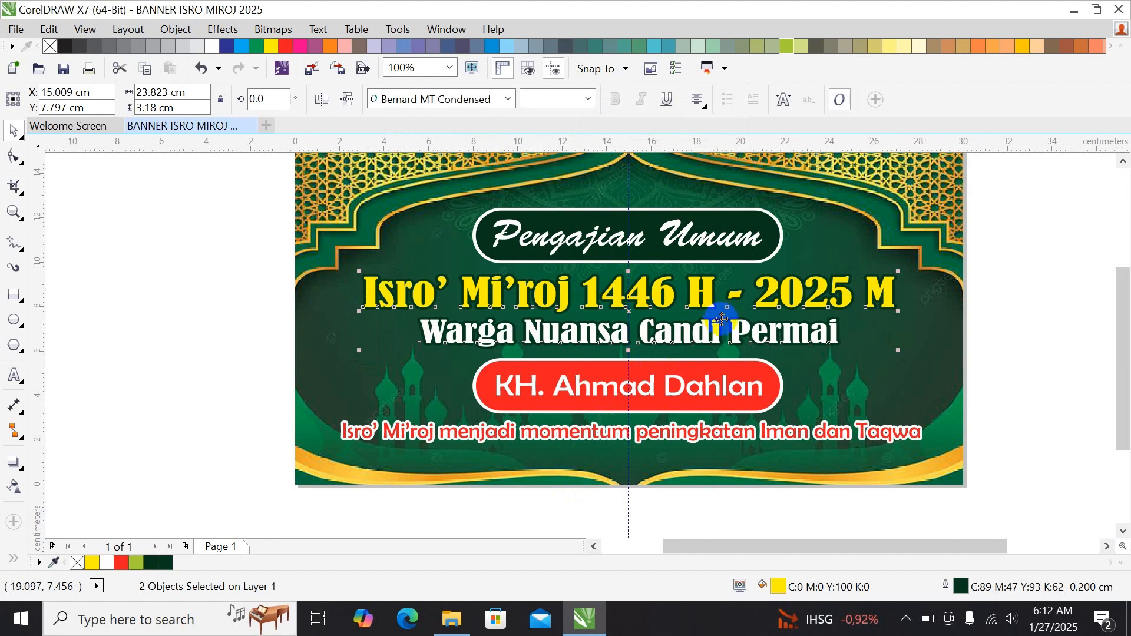
left_click(1029, 354)
scroll(803, 303, "down", 1)
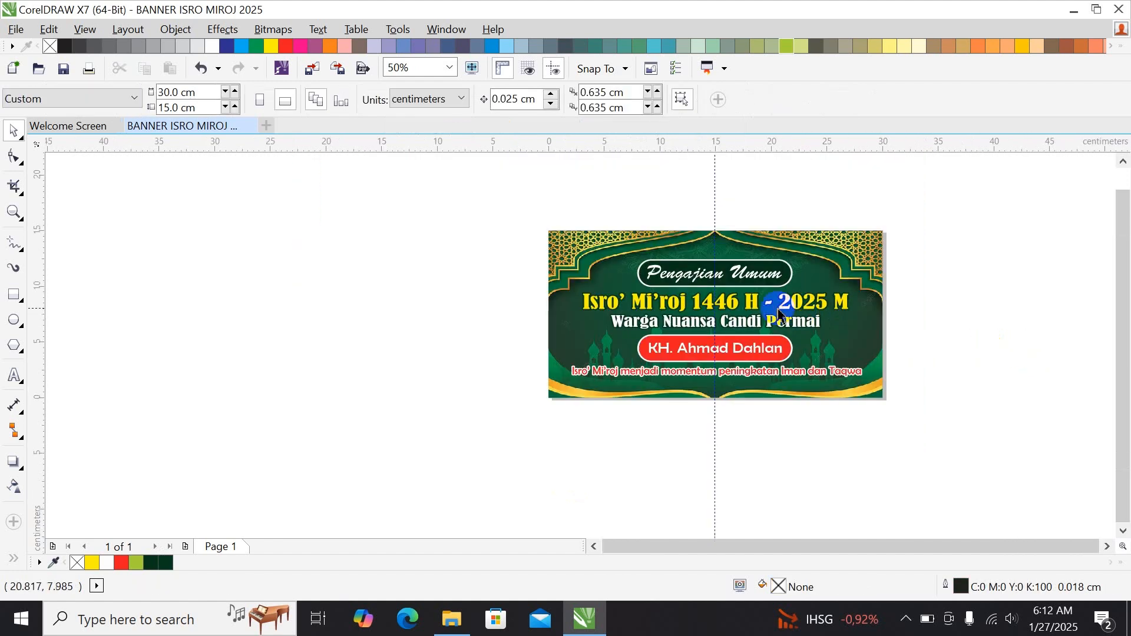
left_click_drag(534, 223, 896, 457)
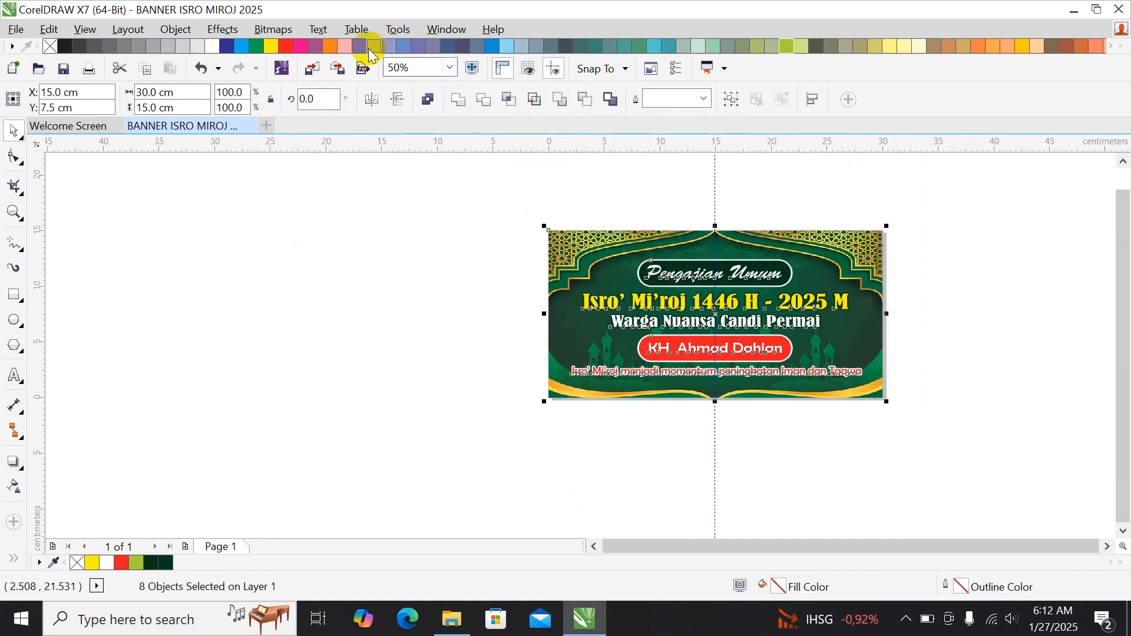
left_click(704, 98)
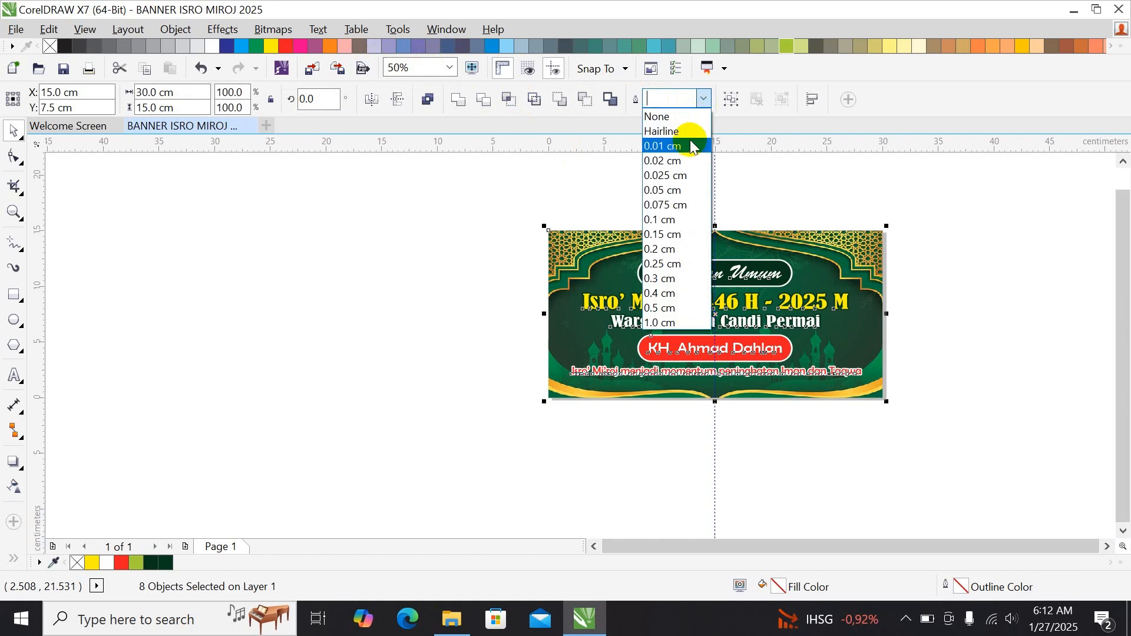
left_click(691, 119)
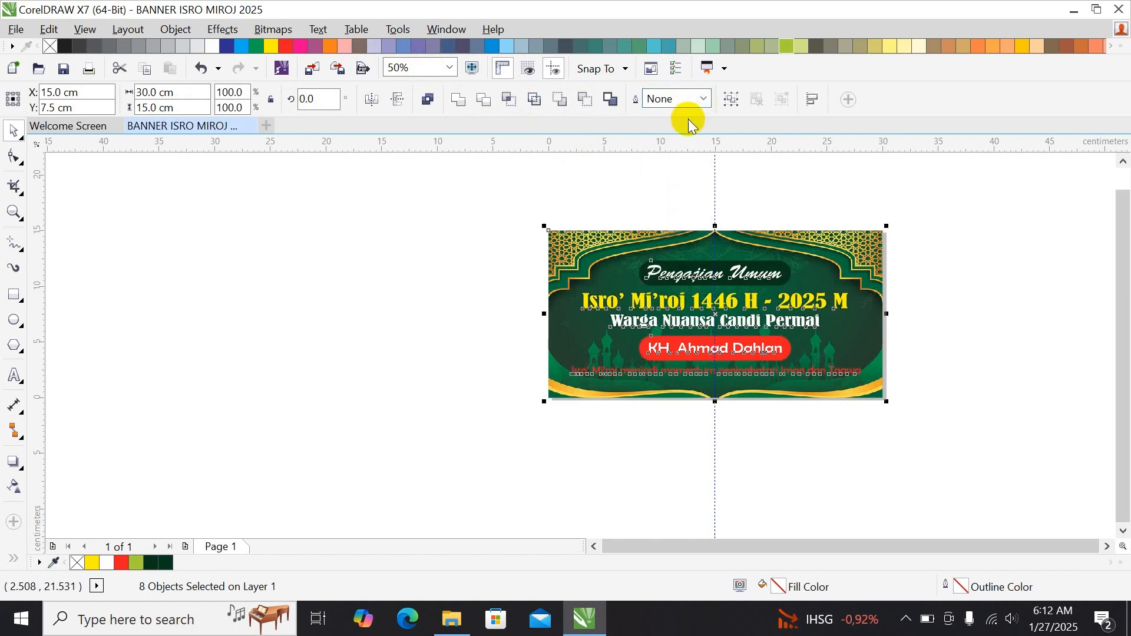
key("ctrl+z")
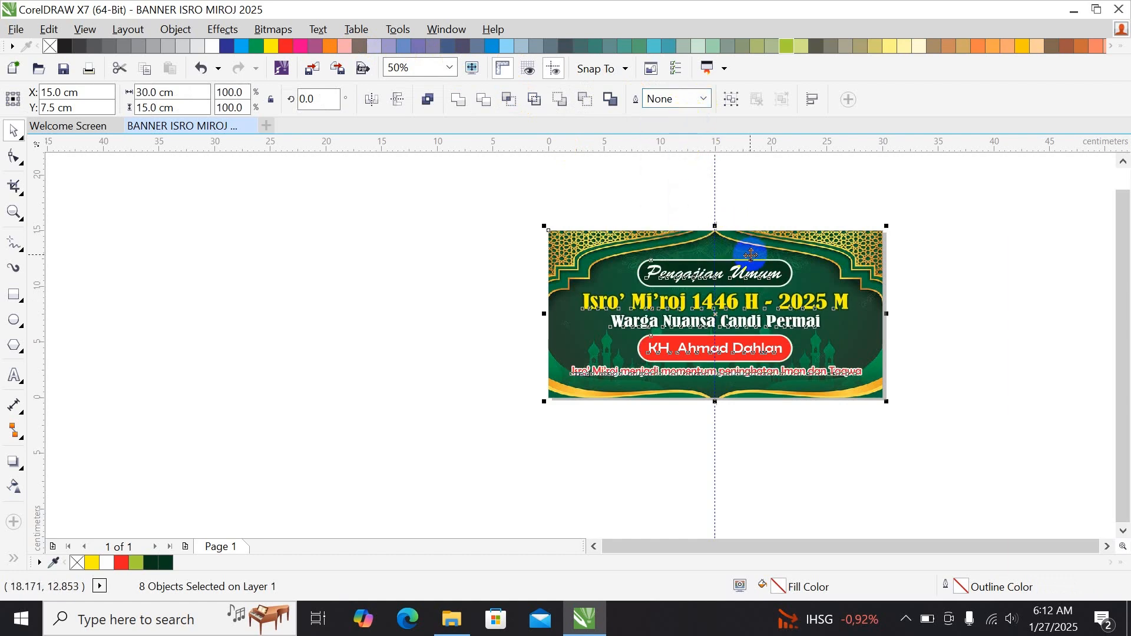
Scale the "Pengajian Umum" label and both title lines down together to about 21 cm wide and nudge them up slightly.
left_click(449, 68)
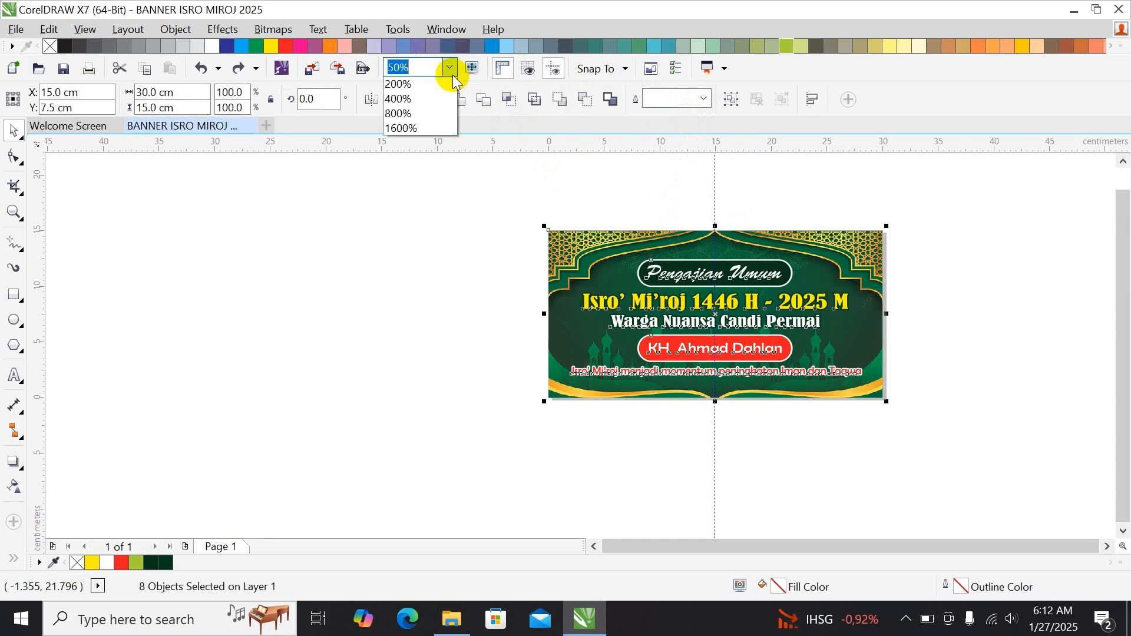
left_click(439, 101)
left_click(979, 292)
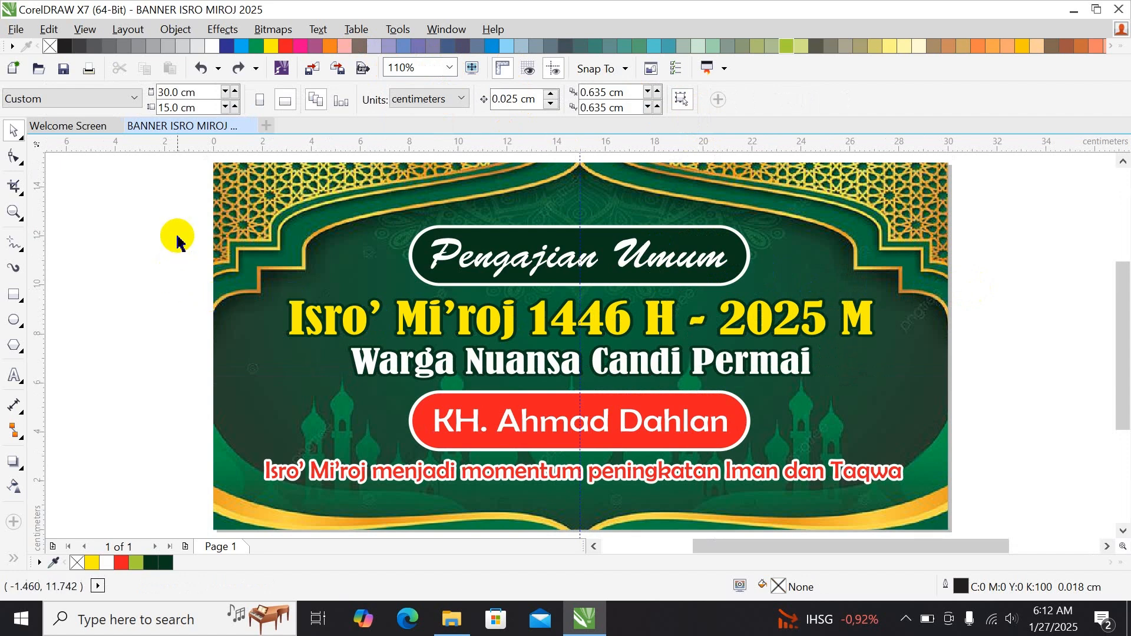
left_click_drag(177, 218, 901, 393)
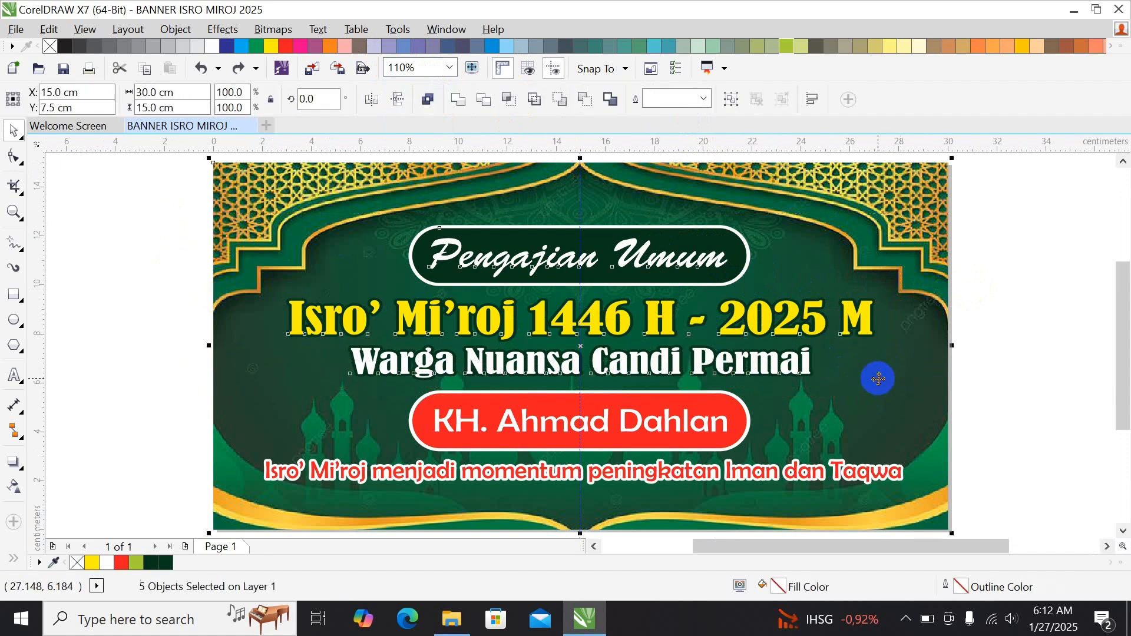
left_click_drag(175, 199, 864, 377)
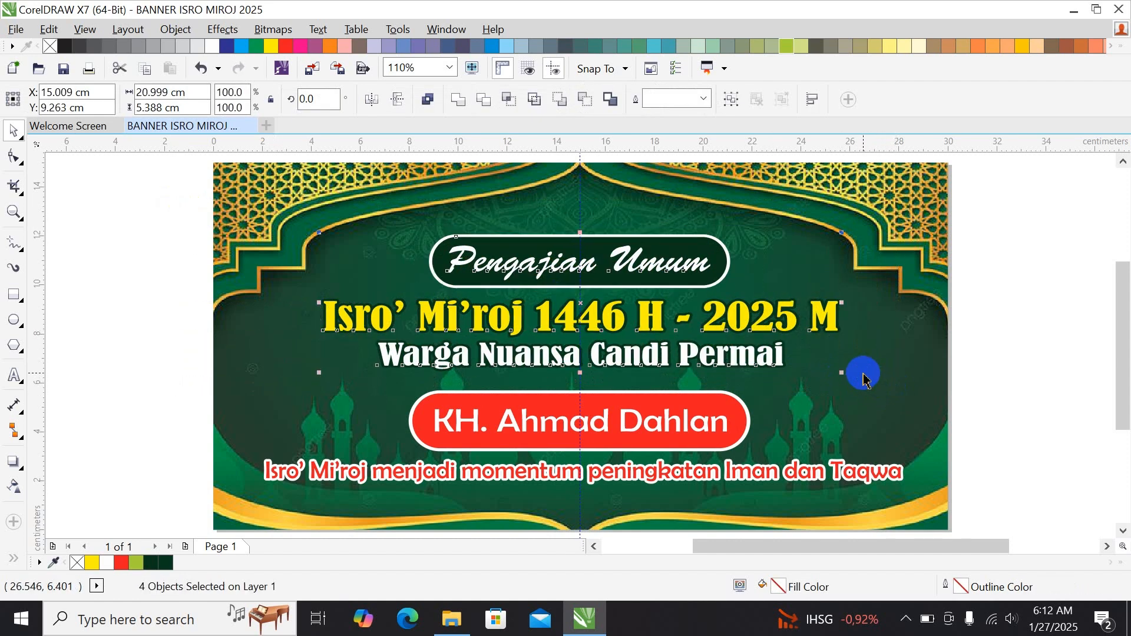
key("Up")
key("Up")
key("Up")
key("Up")
key("Up")
key("Up")
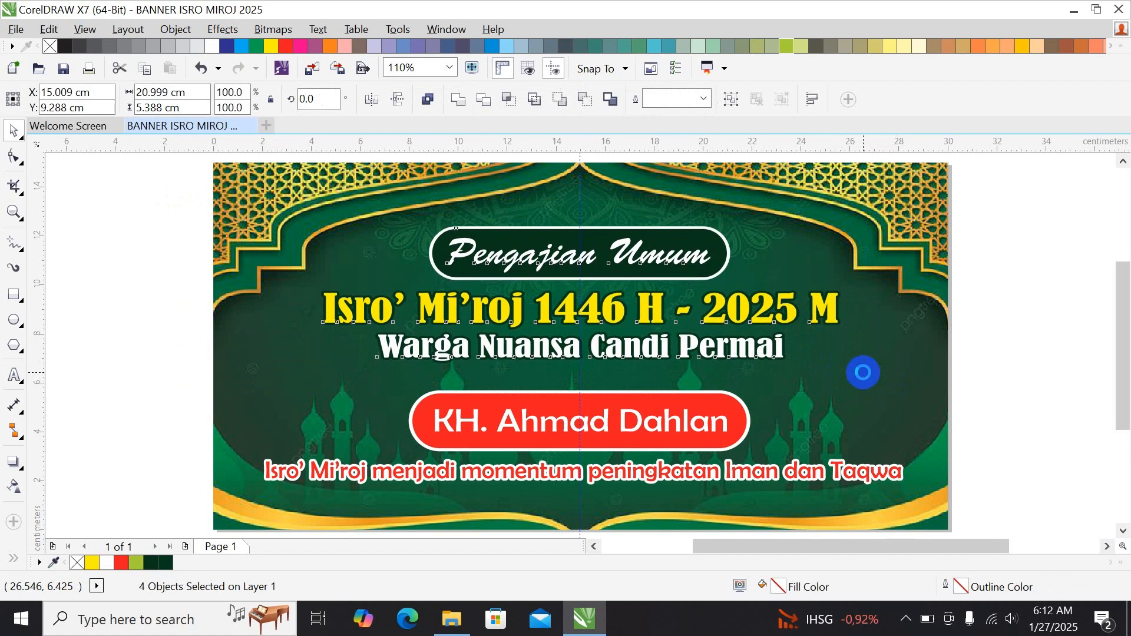
left_click(833, 384)
Fit the whole banner in the view and check the design in a full-screen preview.
scroll(834, 384, "down", 3)
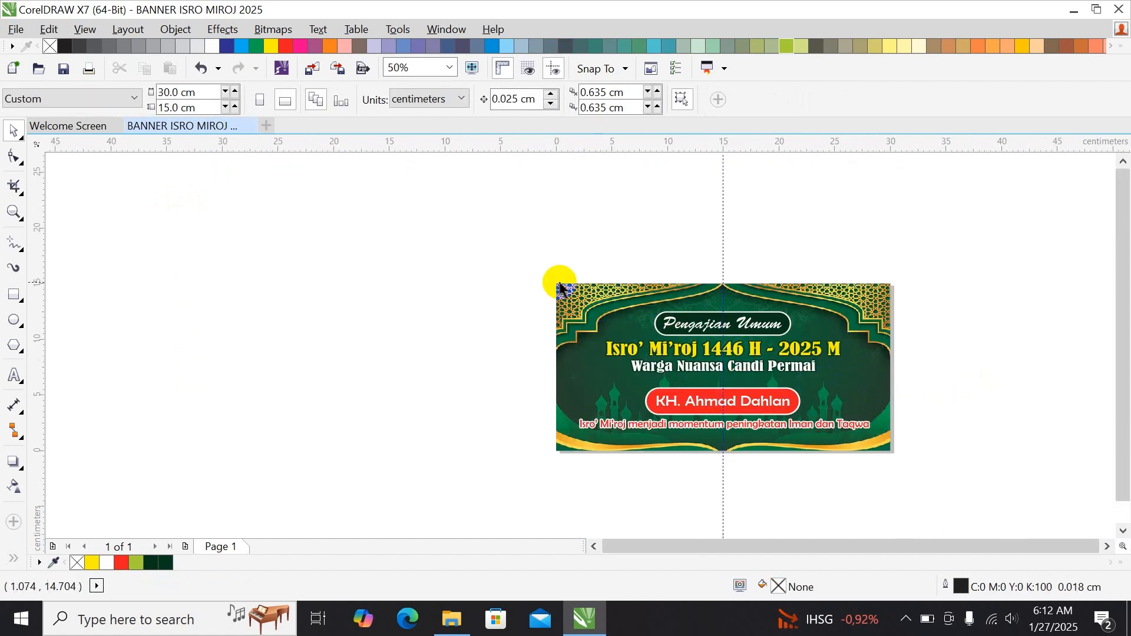
left_click_drag(535, 267, 937, 515)
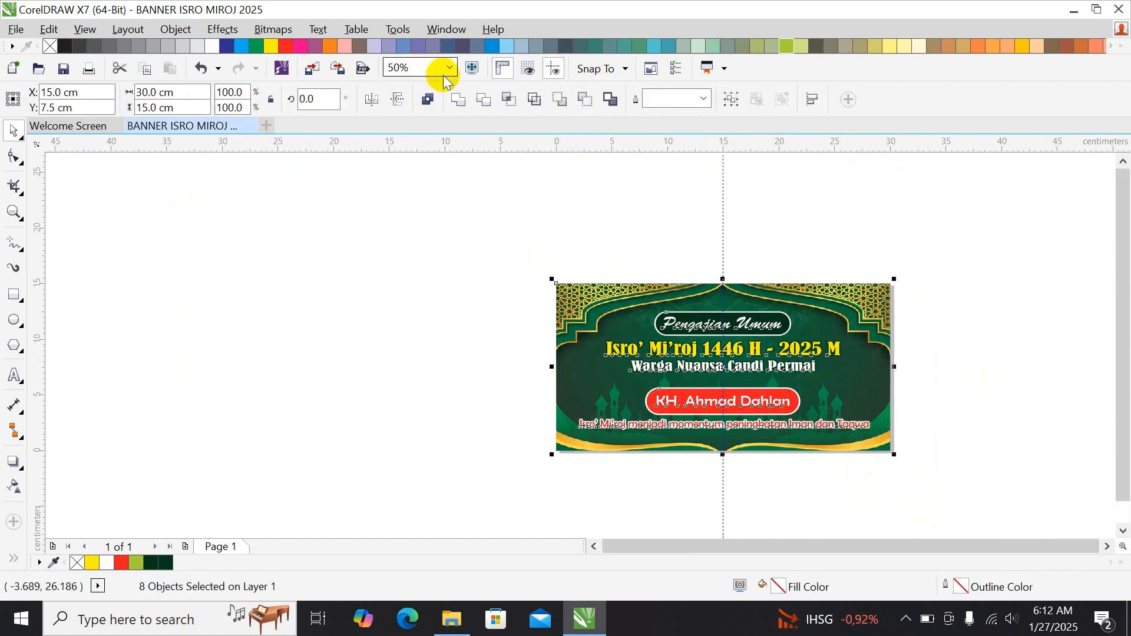
left_click(451, 68)
left_click(406, 100)
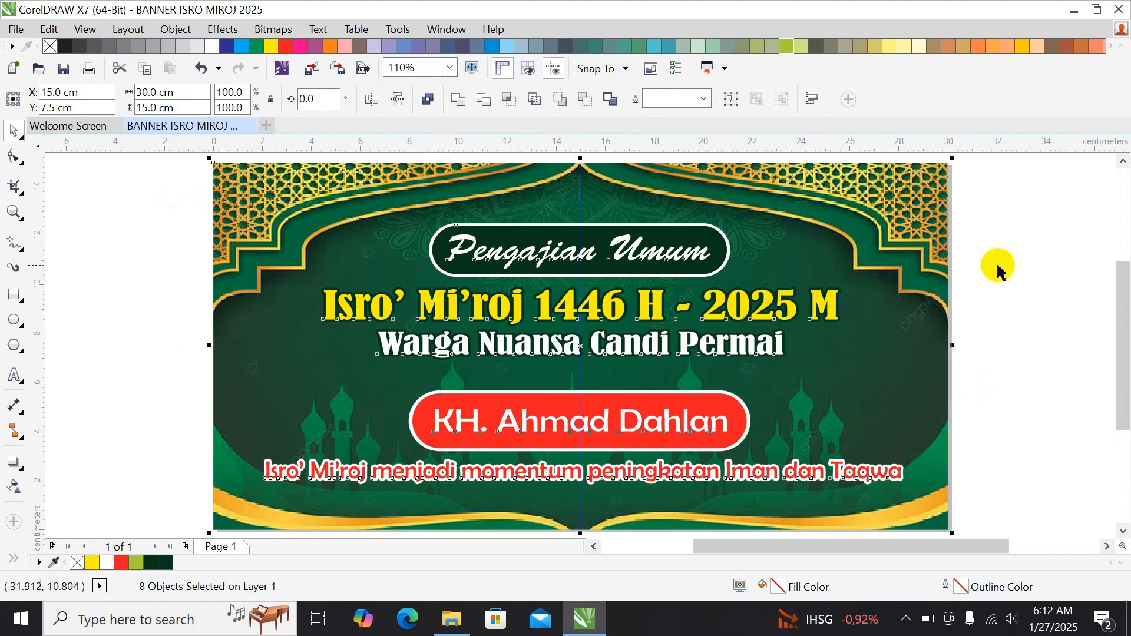
left_click(1002, 268)
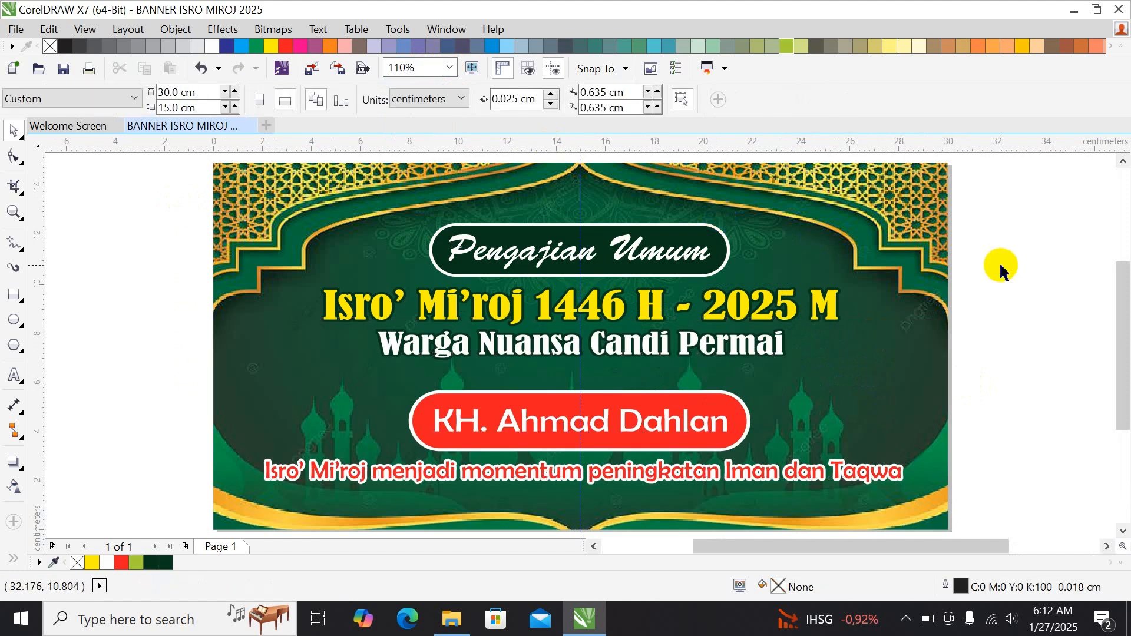
key("F9")
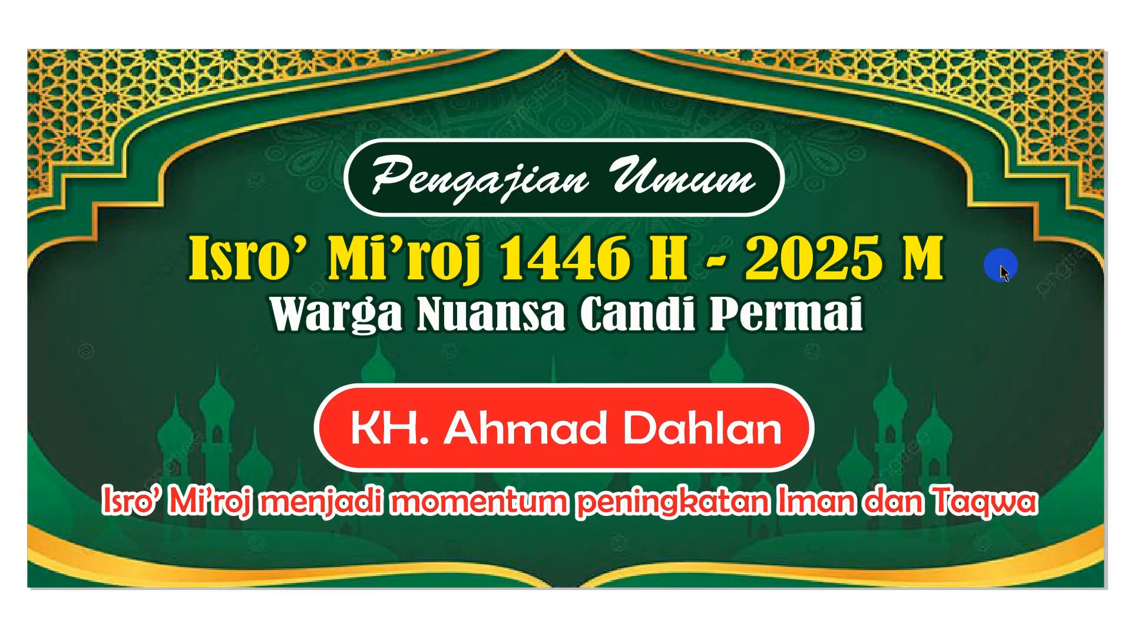
left_click(1002, 268)
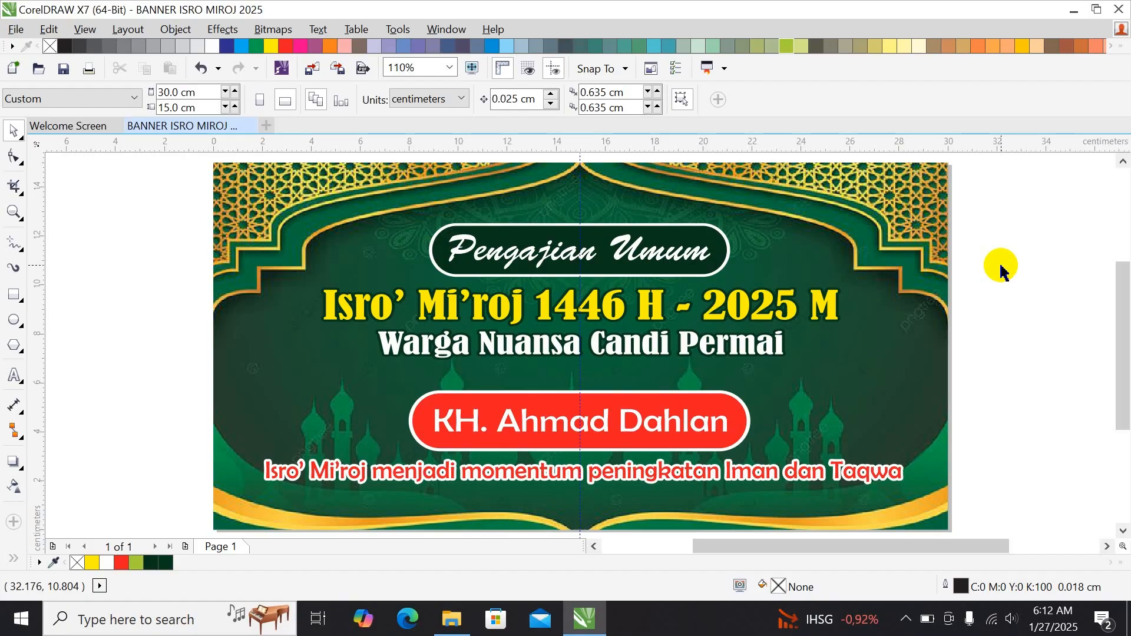
left_click(1008, 242)
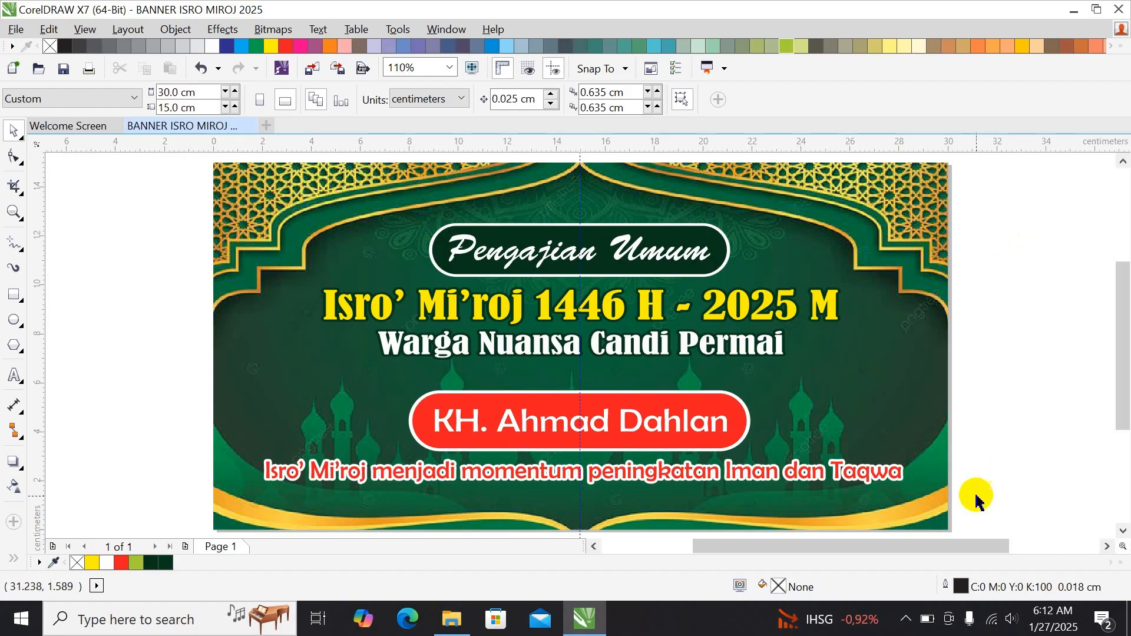
left_click(907, 619)
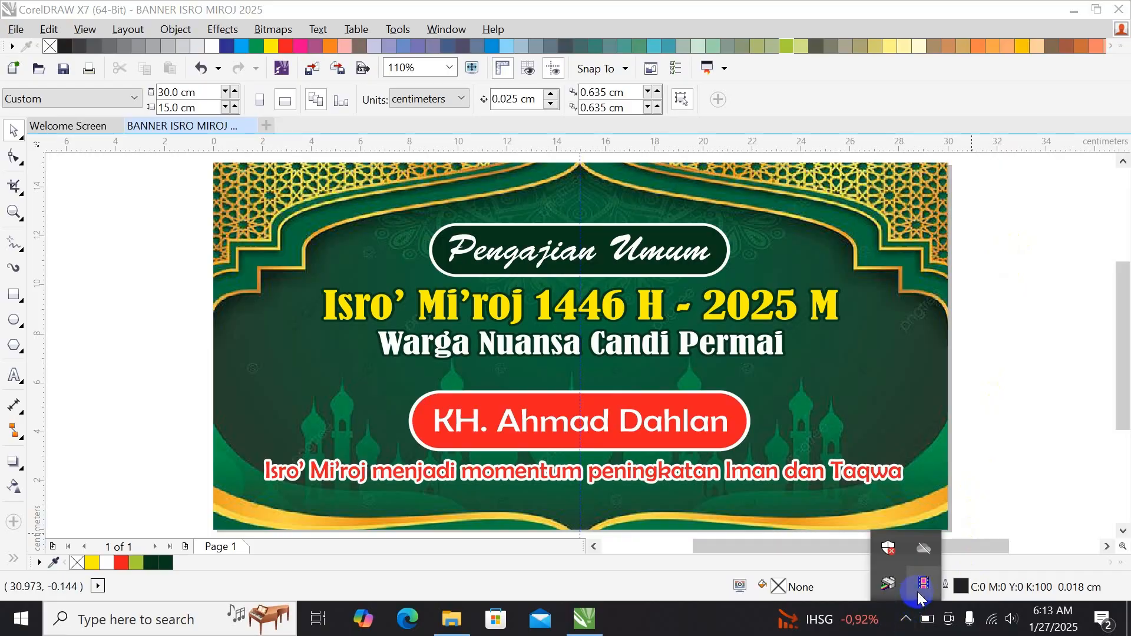